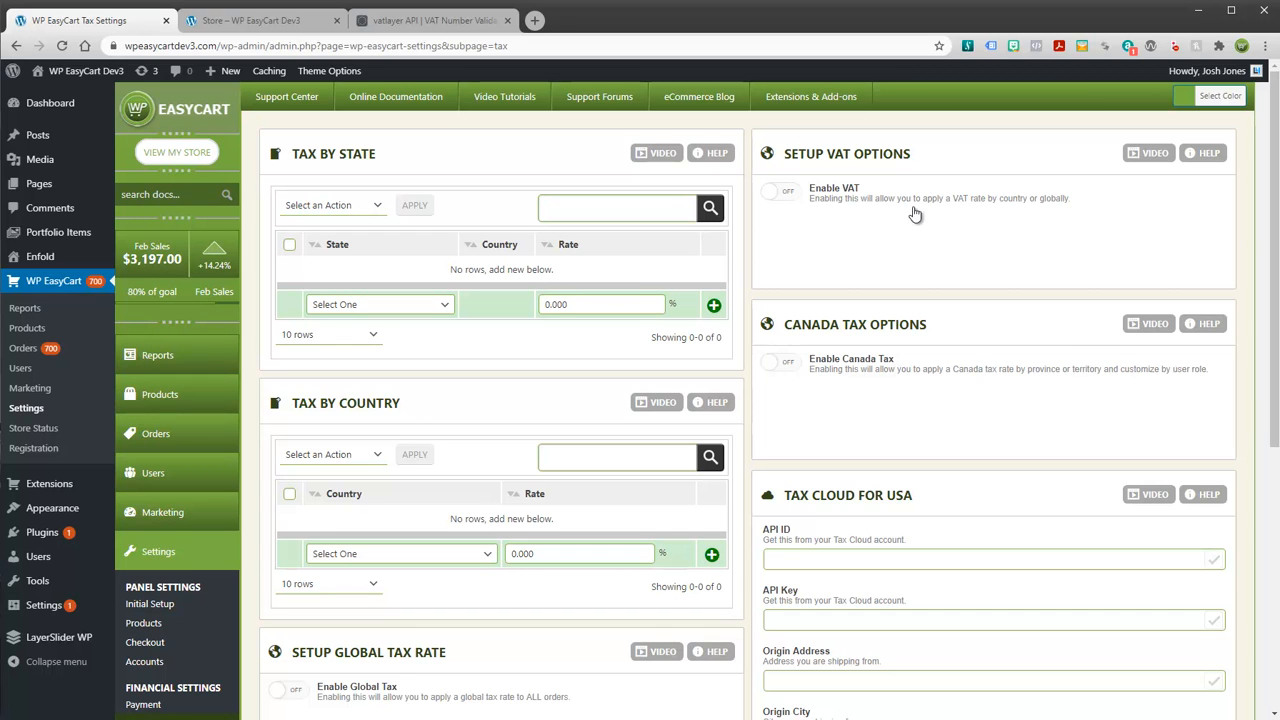
Switch to the storefront and look over the products listed on the Store page
click(220, 22)
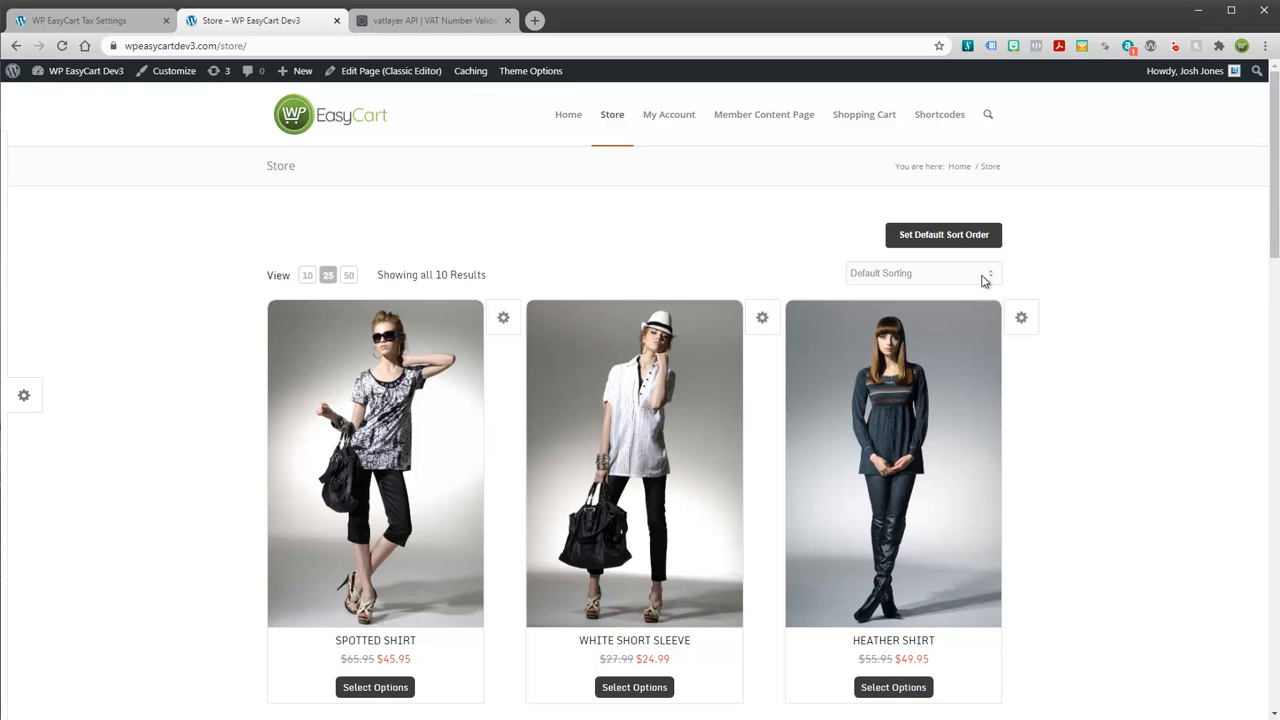
scroll(417, 437, down, 2)
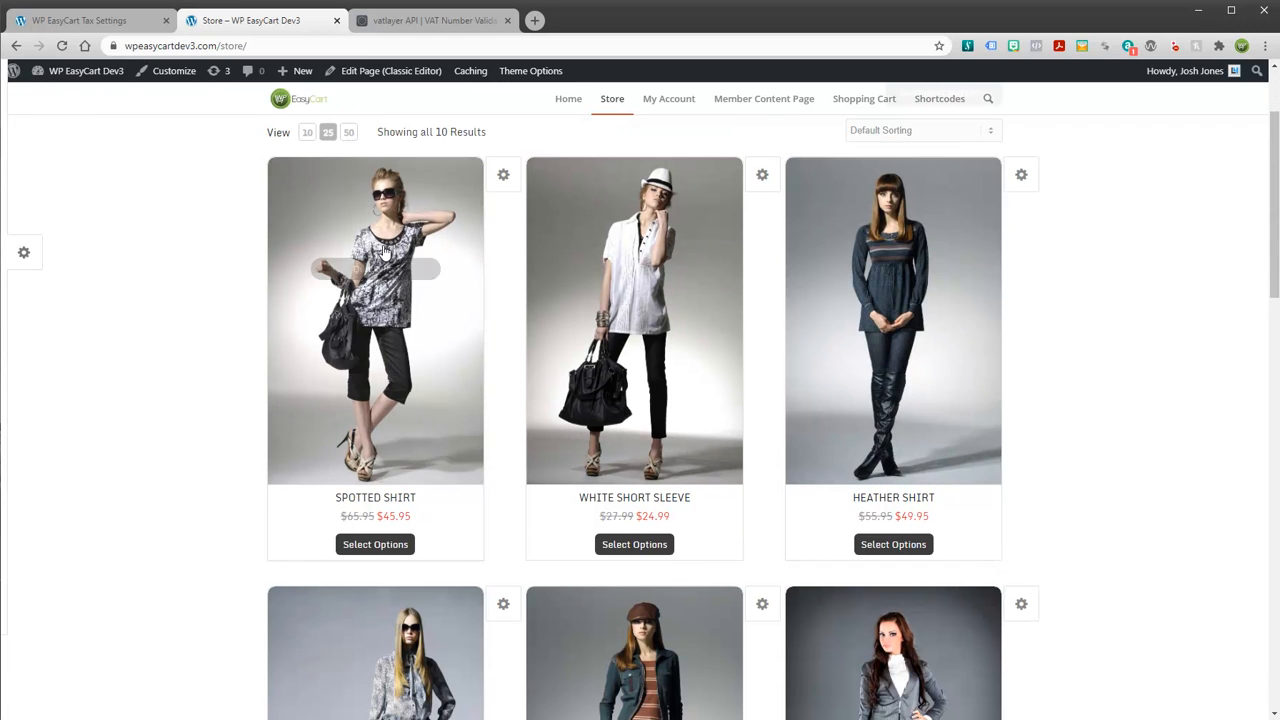
scroll(384, 253, down, 4)
scroll(391, 417, up, 6)
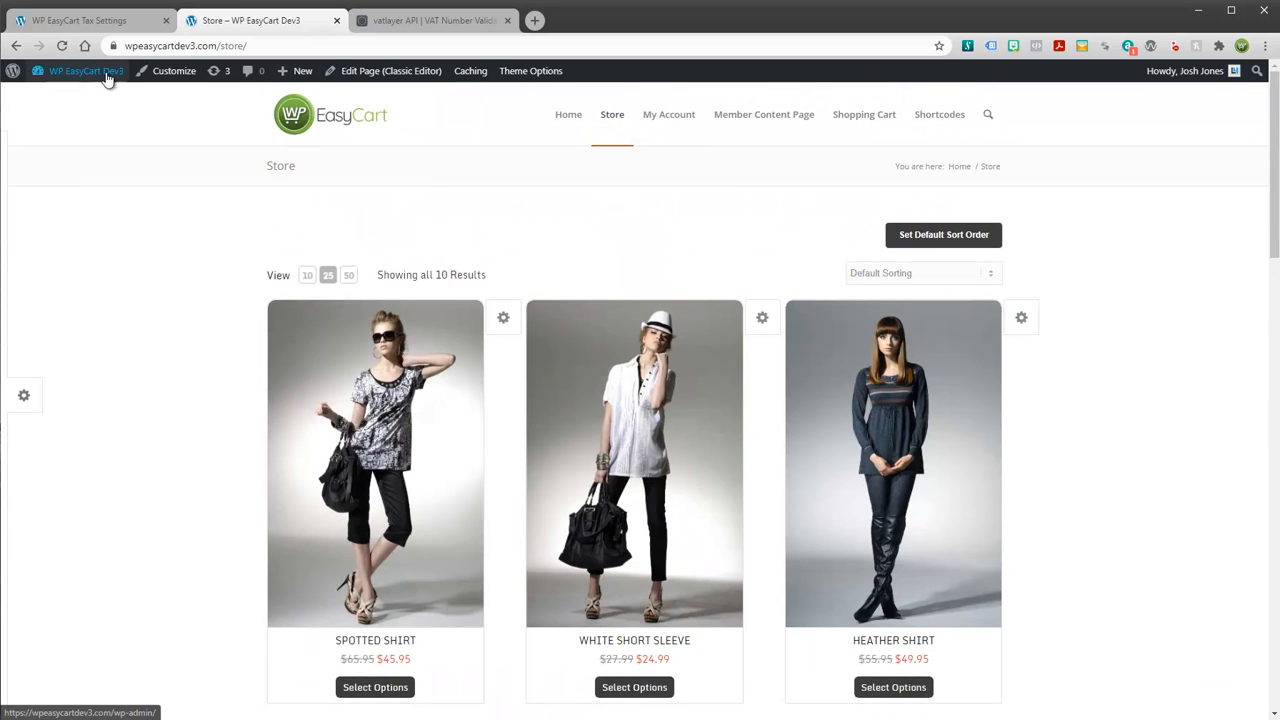
Return to the store admin and open the Denim Coat product for editing
click(98, 22)
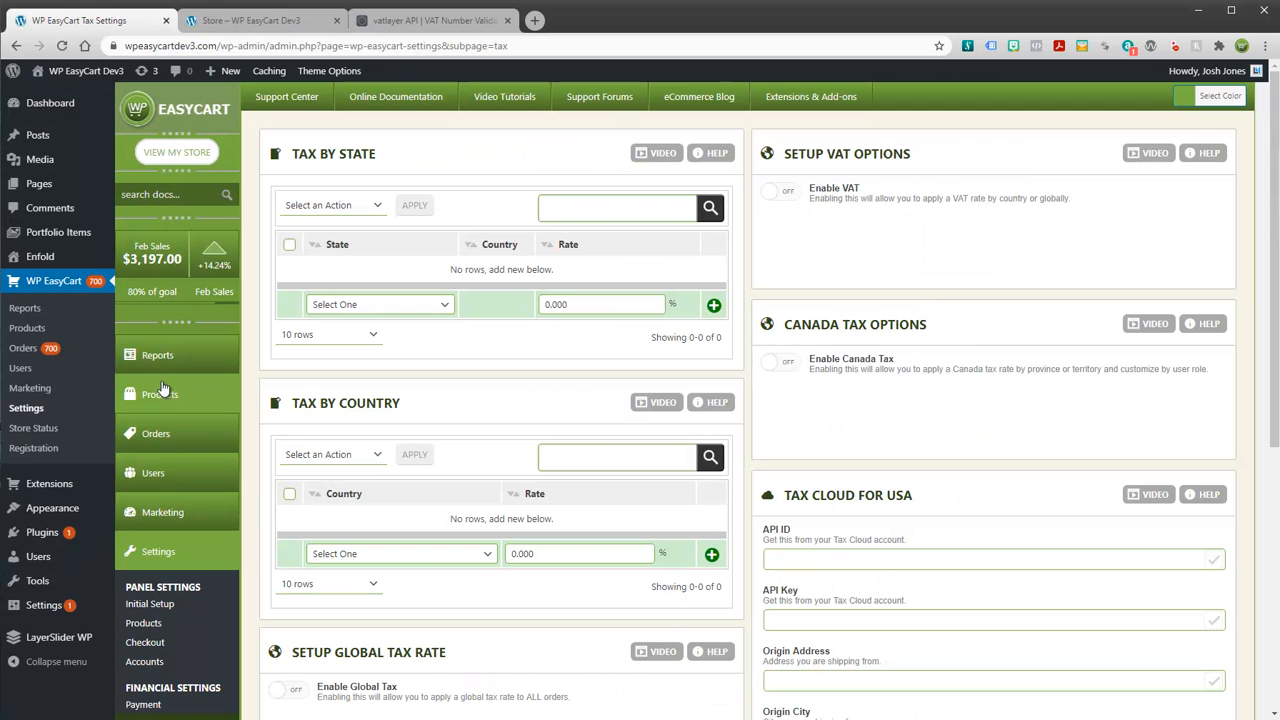
click(162, 396)
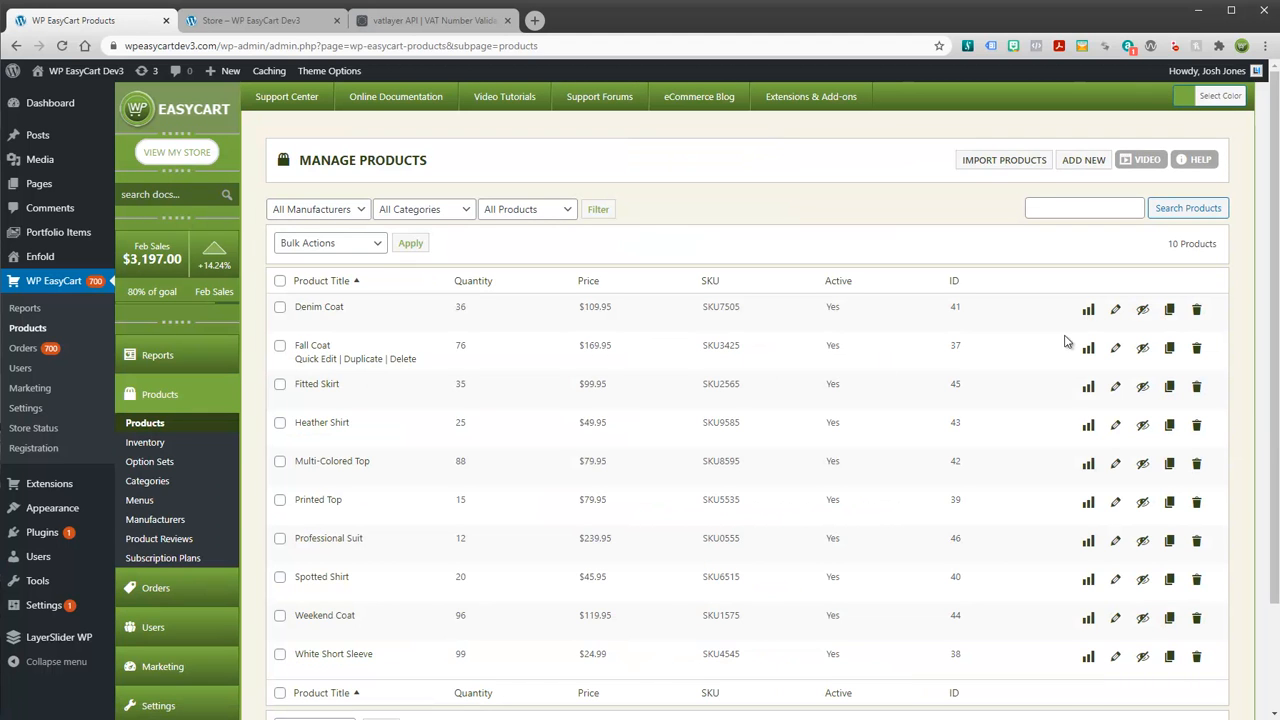
click(1119, 312)
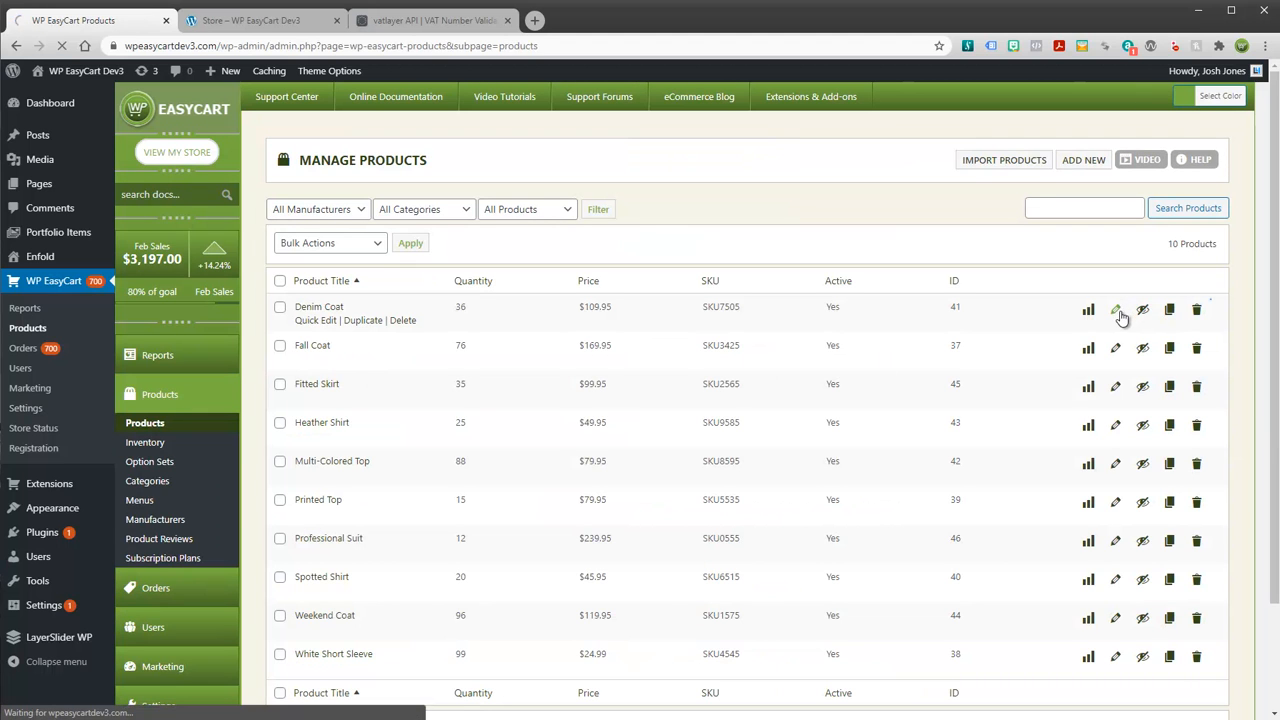
Expand the Tax Options section of the Denim Coat product
scroll(540, 450, down, 3)
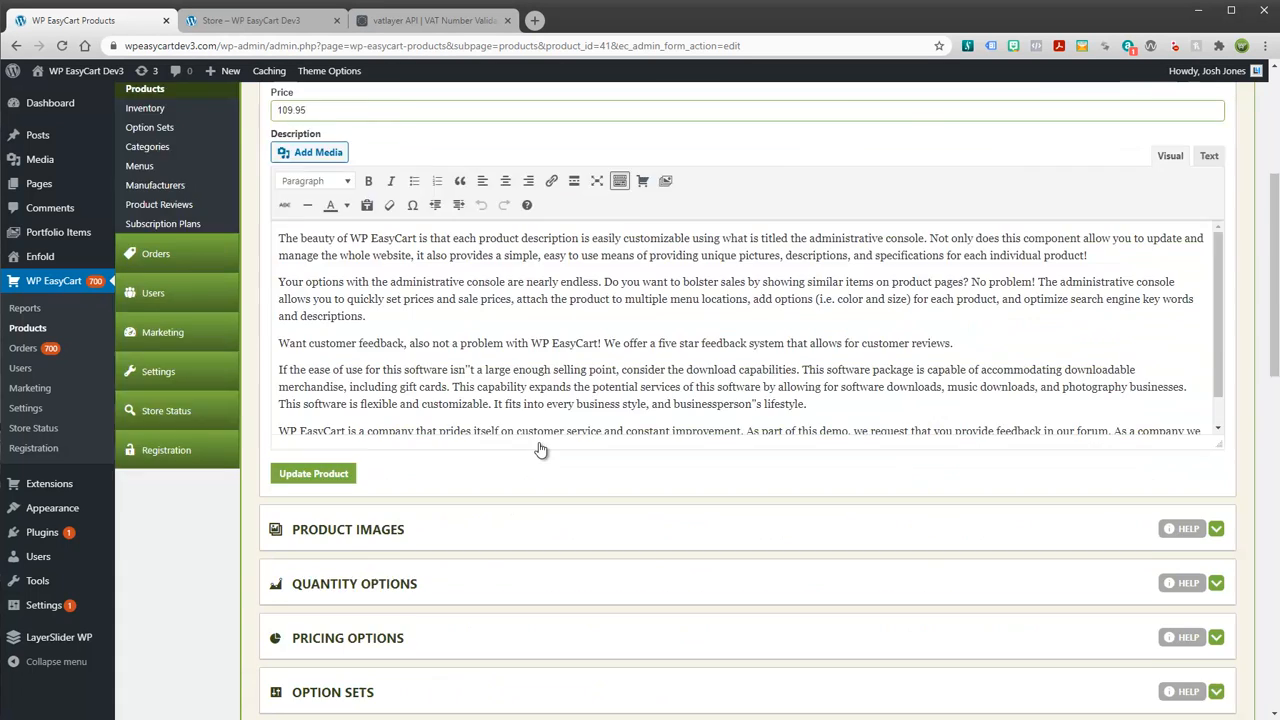
scroll(540, 450, down, 10)
scroll(405, 600, down, 1)
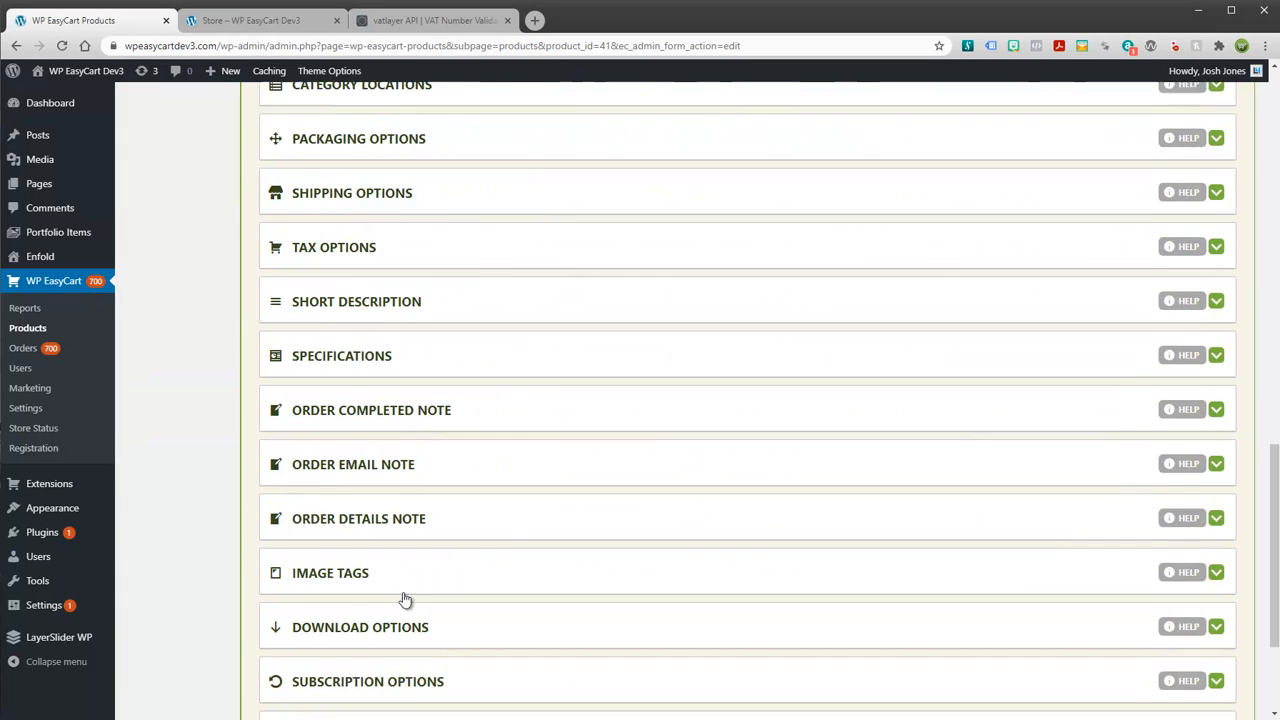
scroll(405, 600, down, 1)
scroll(405, 603, down, 1)
scroll(403, 605, up, 3)
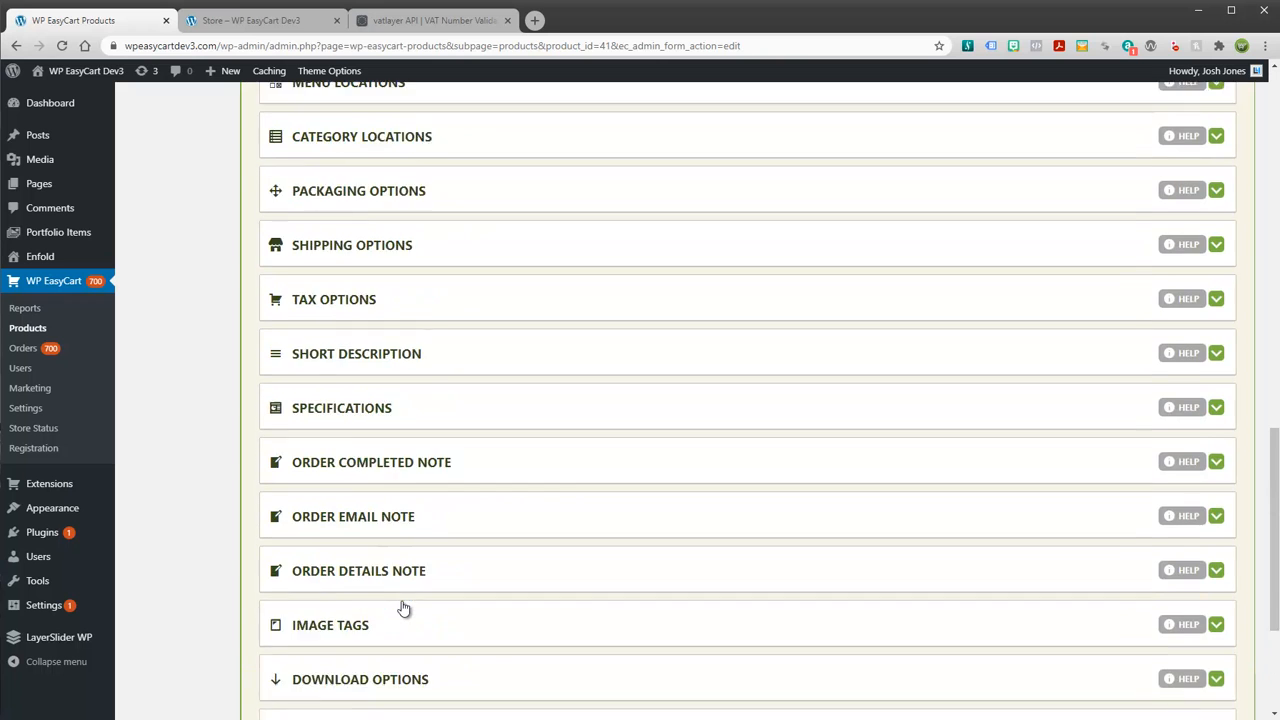
click(391, 410)
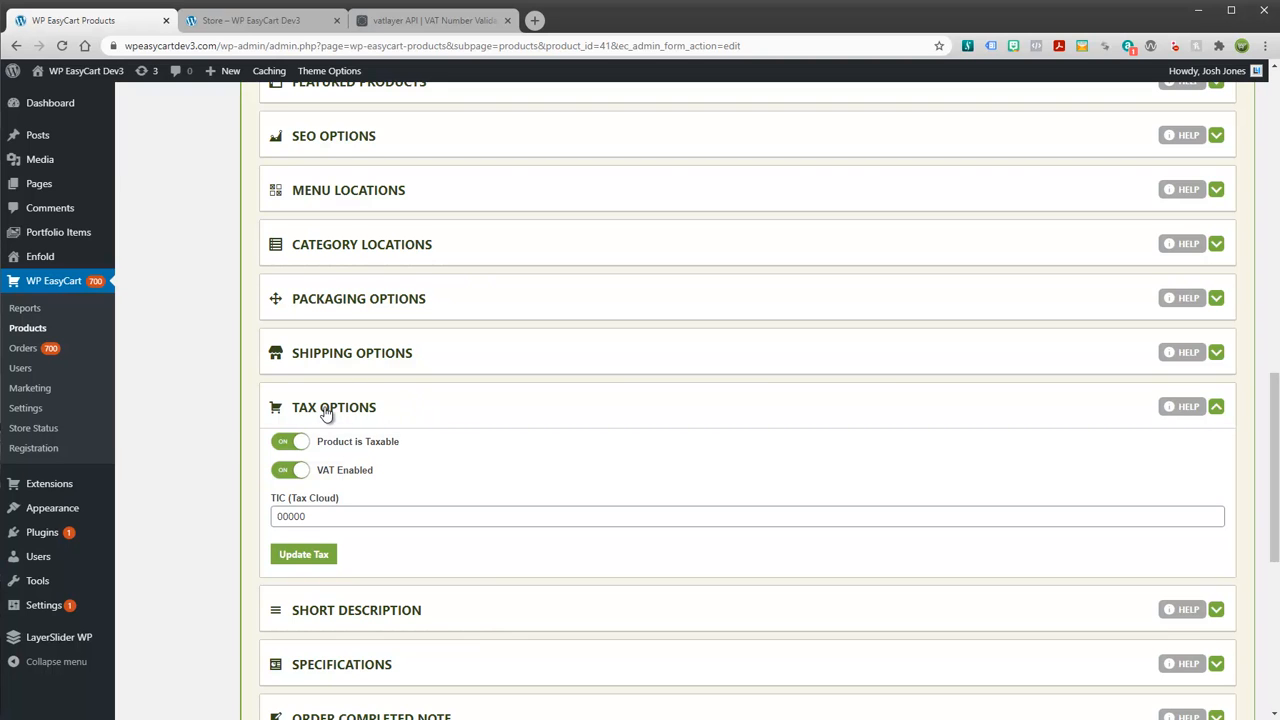
Switch the product's VAT Enabled option off and back on, and update its tax options
click(287, 479)
click(291, 478)
click(306, 556)
Open the store's Taxes settings and look over the available tax types
scroll(400, 366, up, 9)
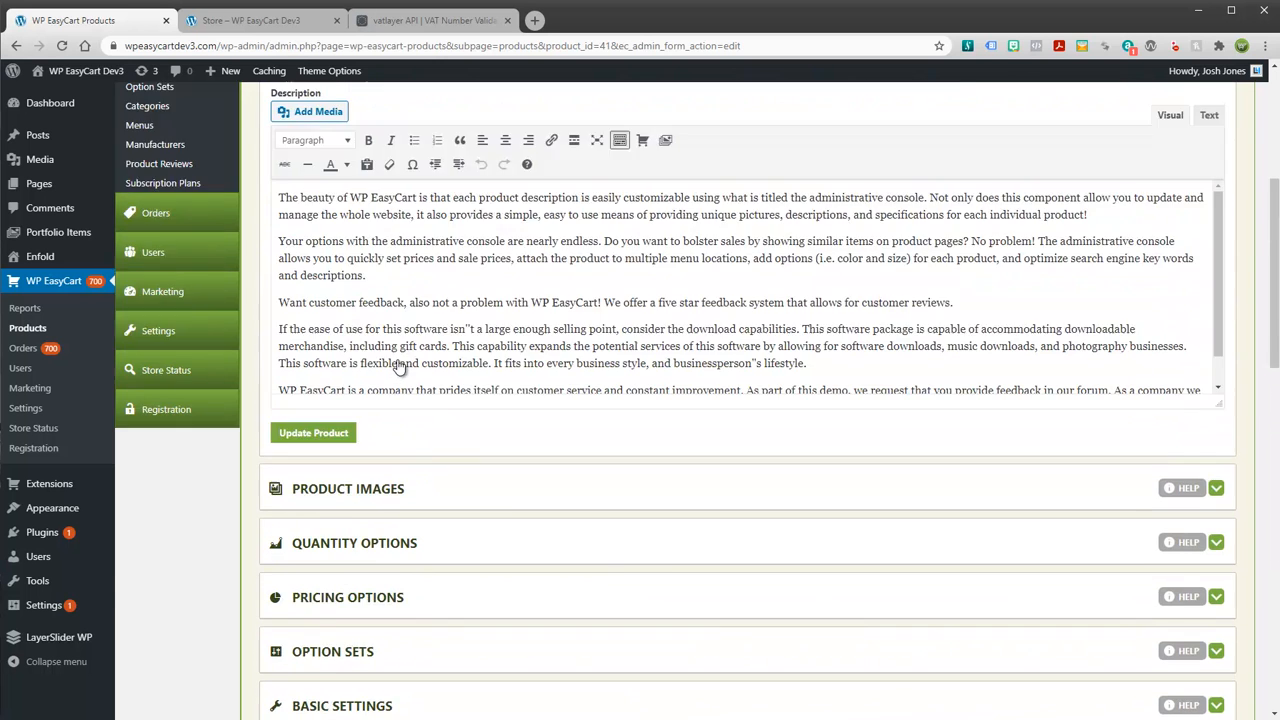
scroll(398, 360, up, 3)
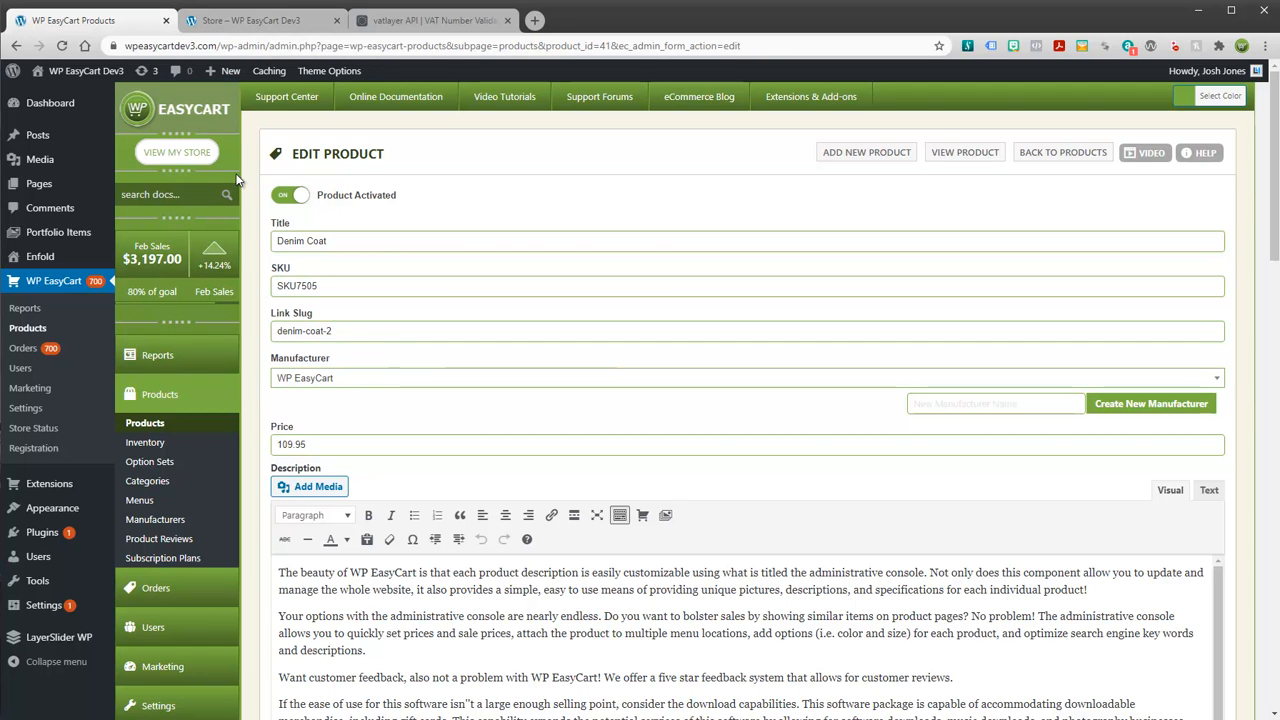
click(160, 707)
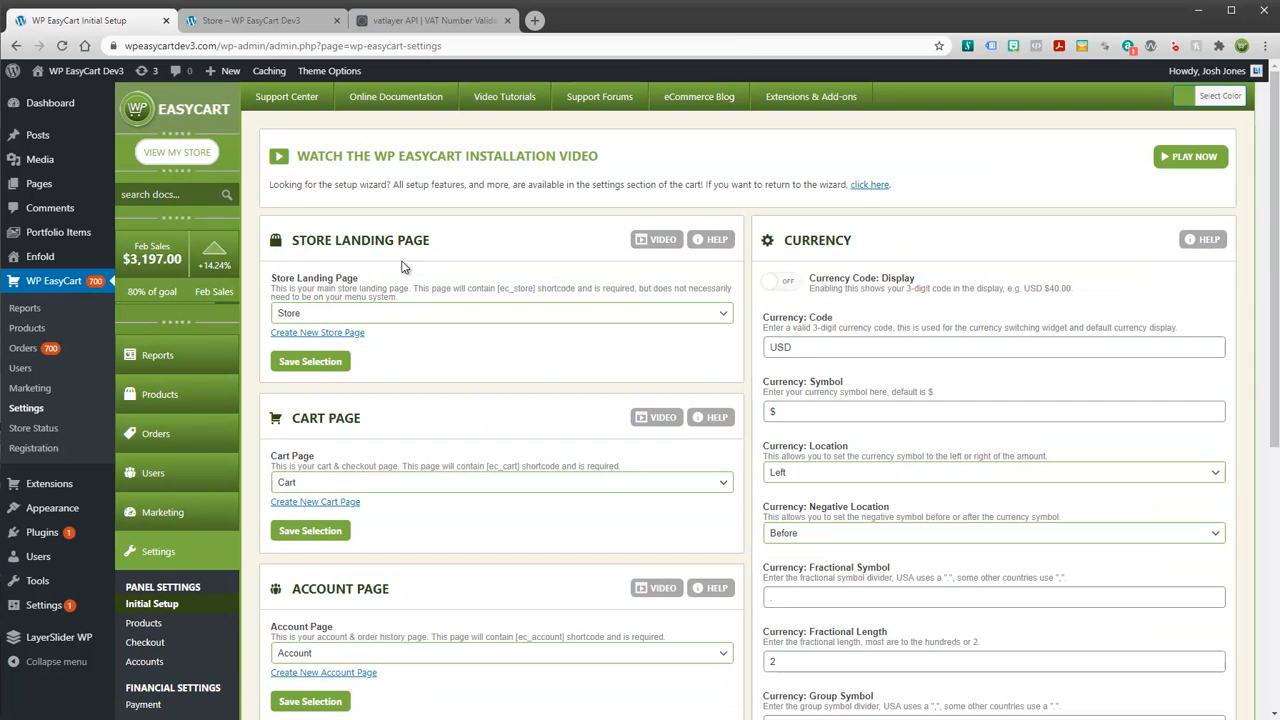
scroll(403, 265, down, 3)
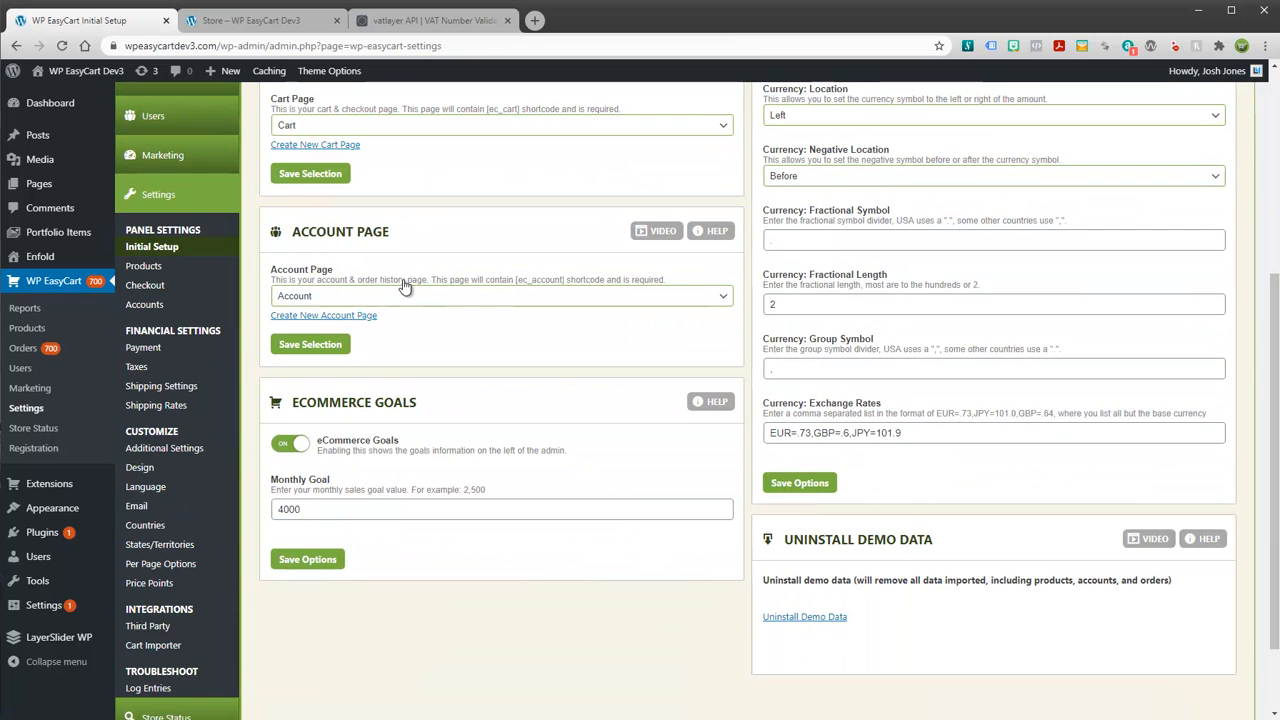
click(136, 370)
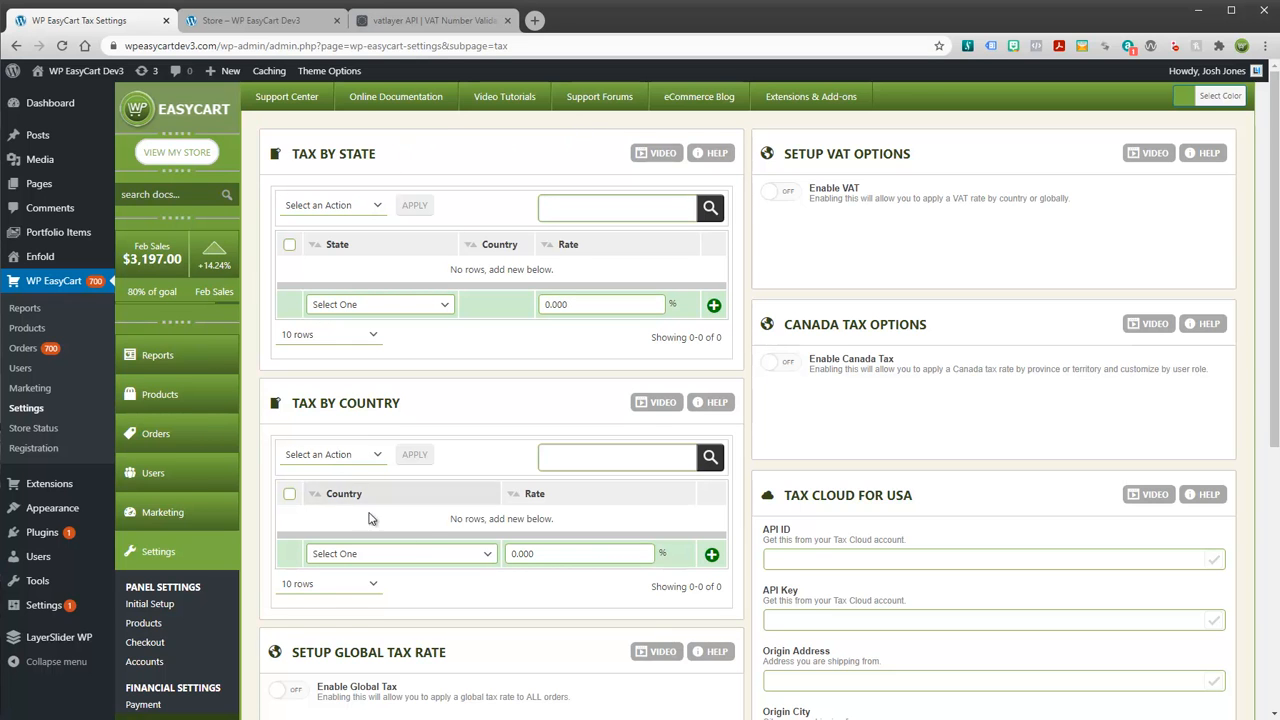
scroll(369, 517, down, 2)
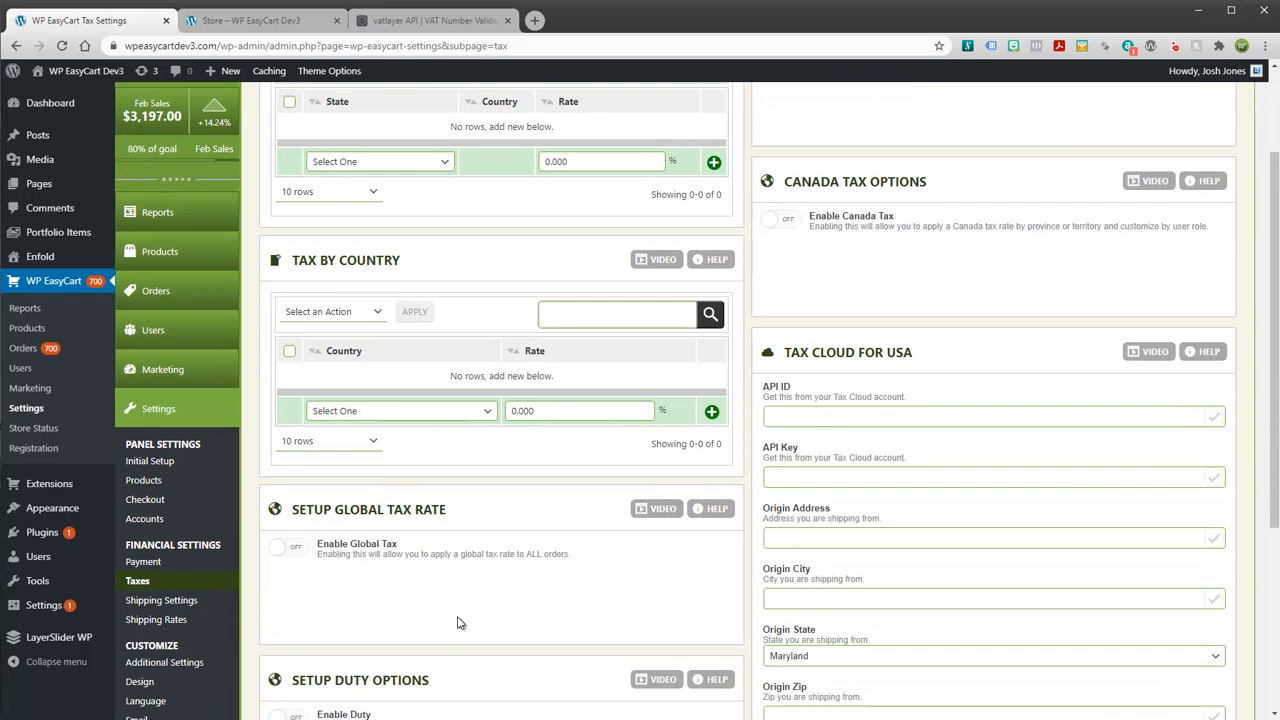
scroll(577, 513, up, 2)
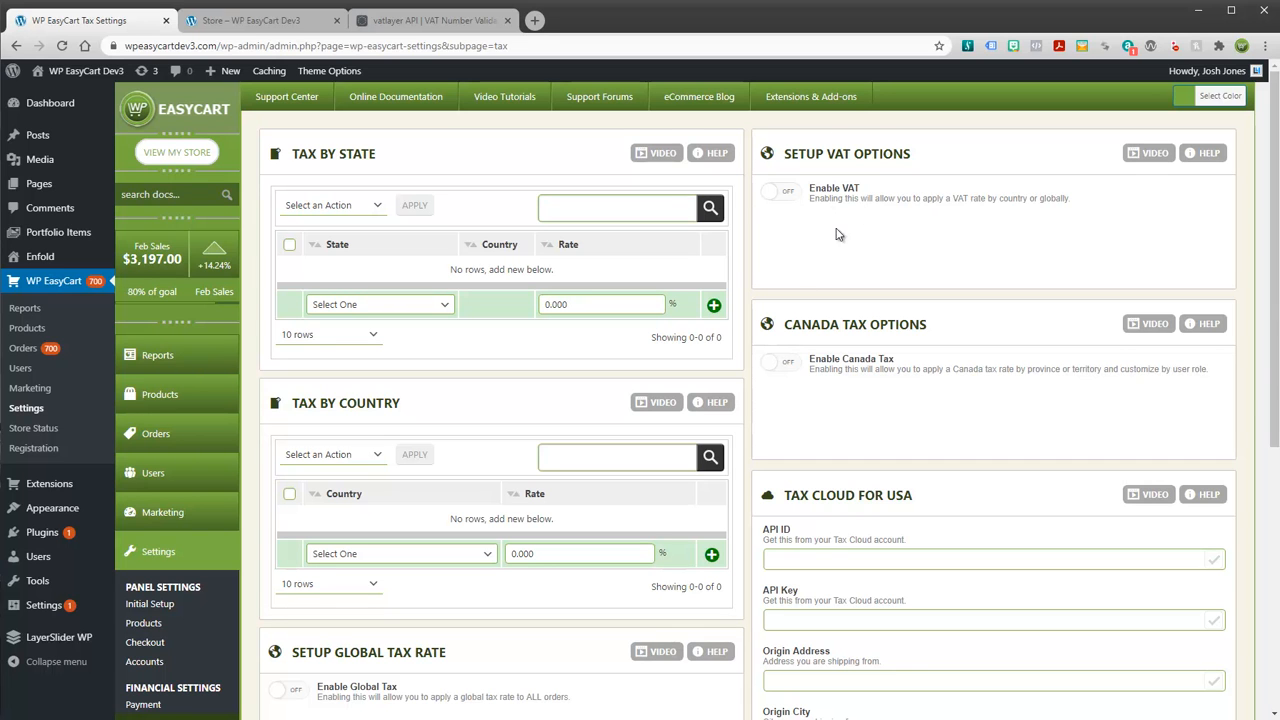
Enable VAT for the store and set its default rate to 20%
click(783, 192)
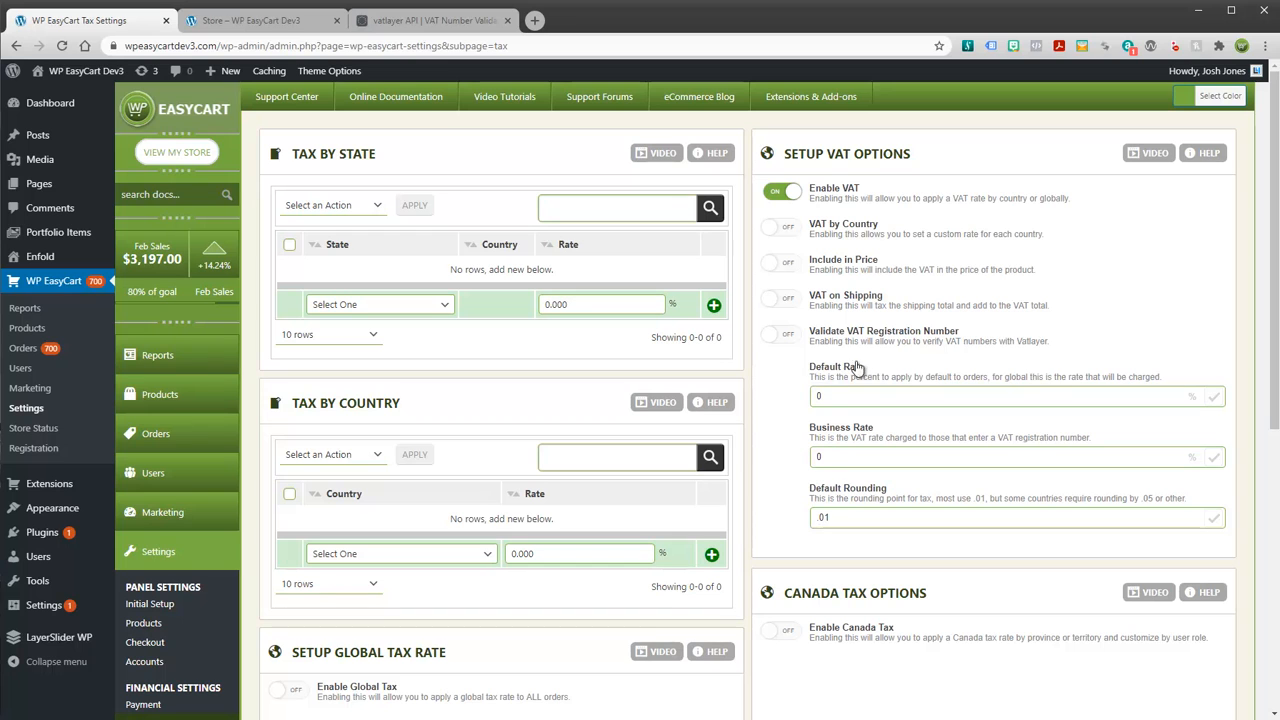
double_click(830, 398)
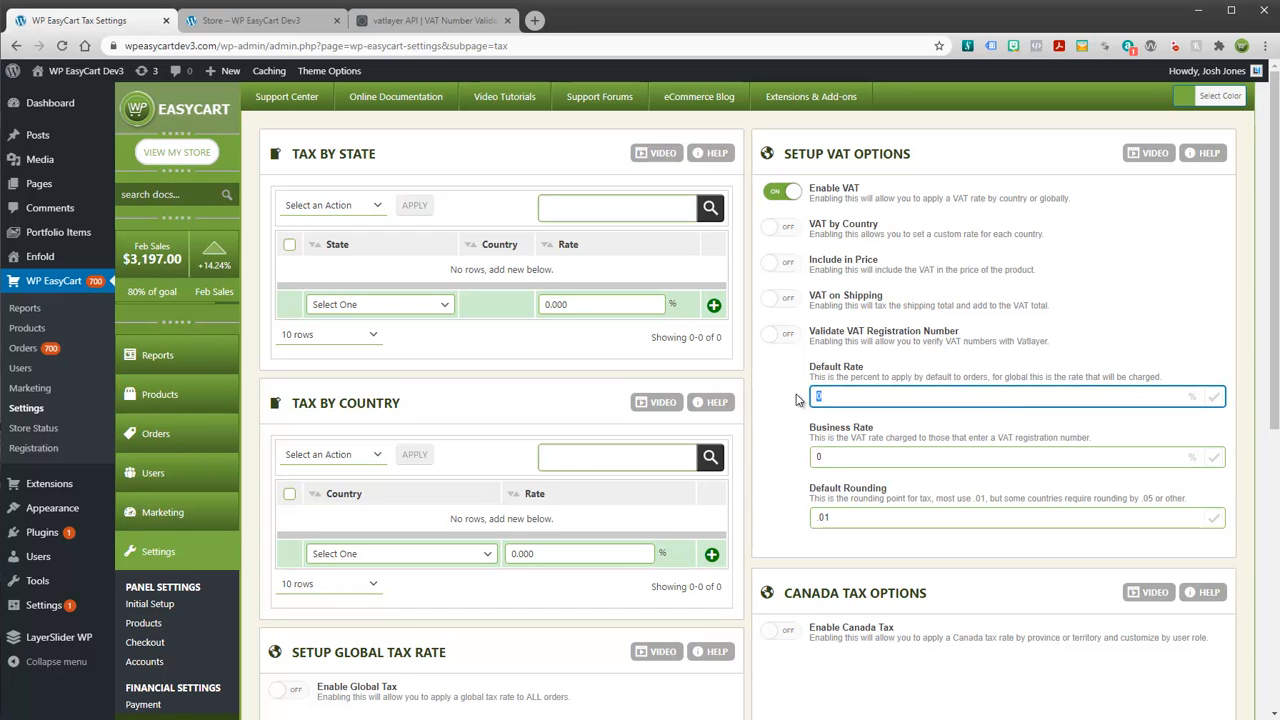
text(20.)
key(Tab)
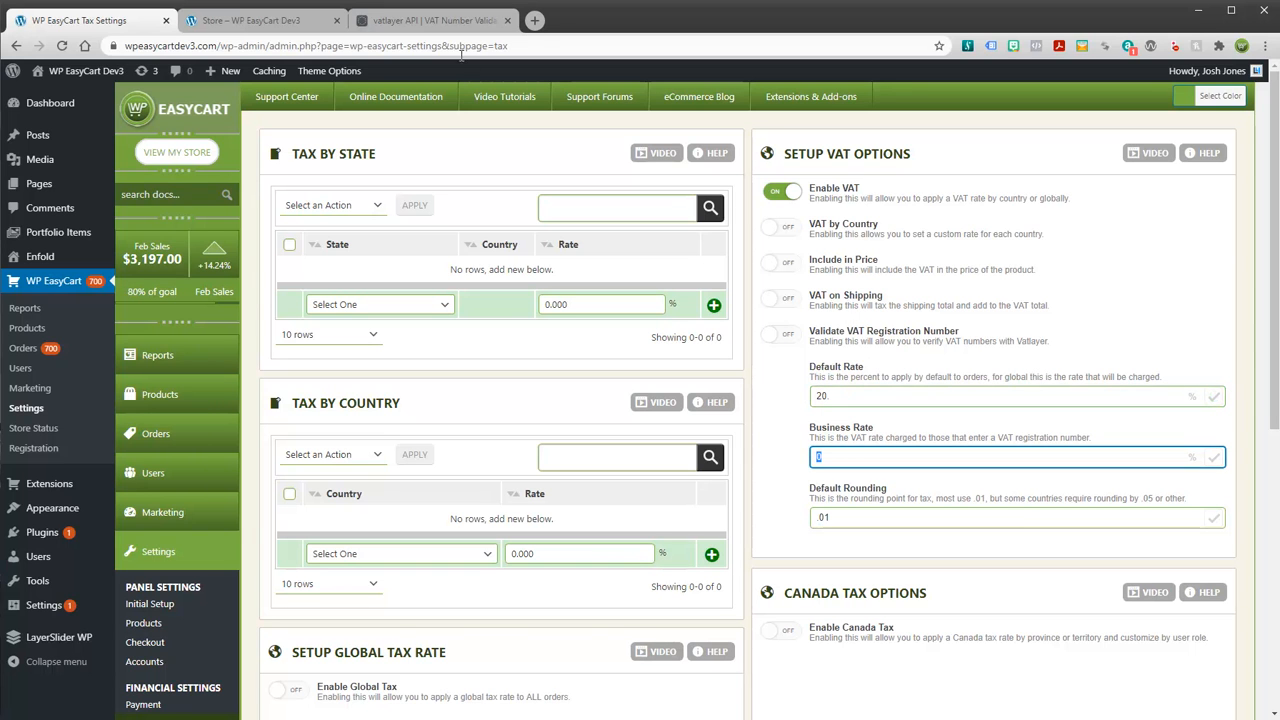
On the storefront, add a size L Spotted Shirt to the cart and check the VAT line in the cart totals
click(255, 20)
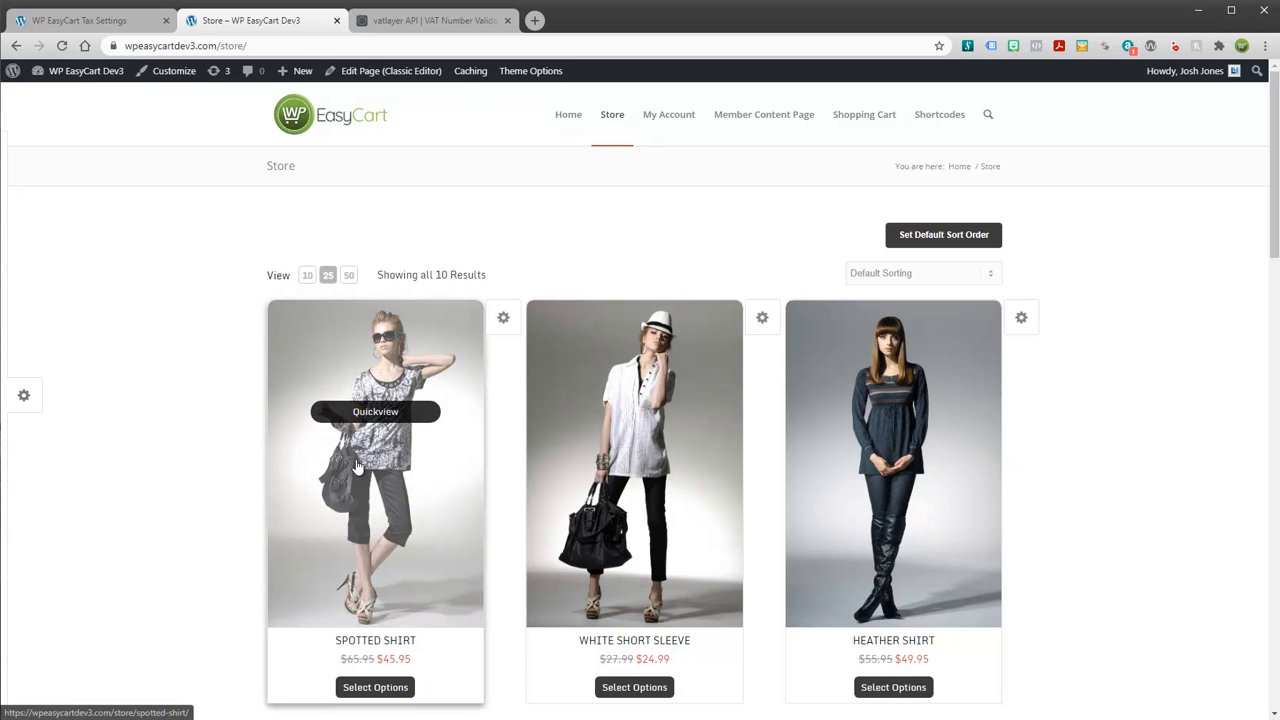
key(F5)
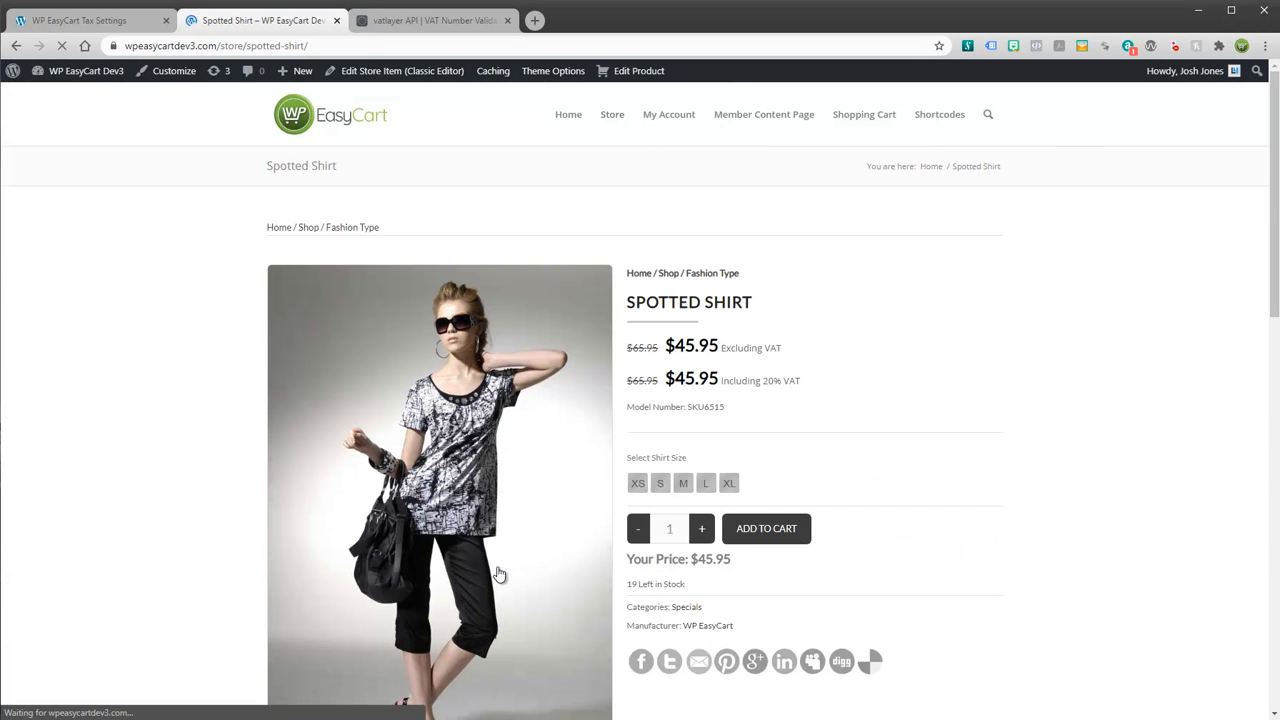
click(750, 552)
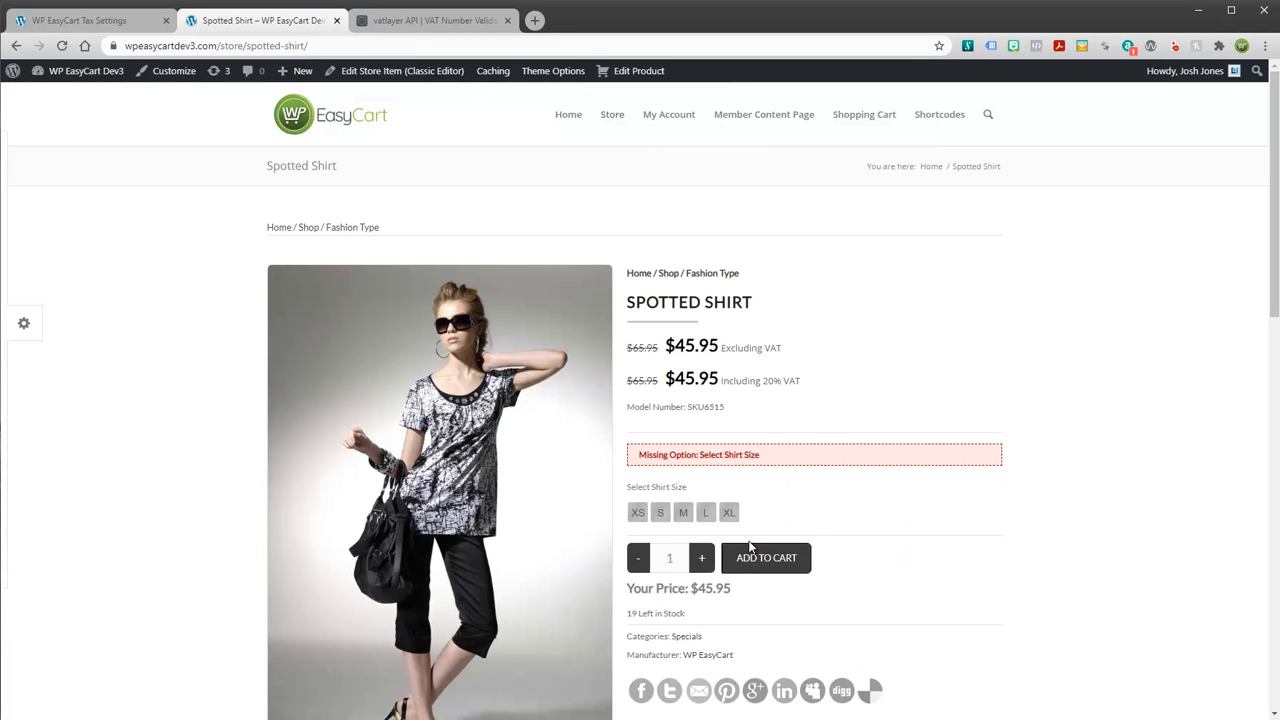
click(705, 512)
click(768, 530)
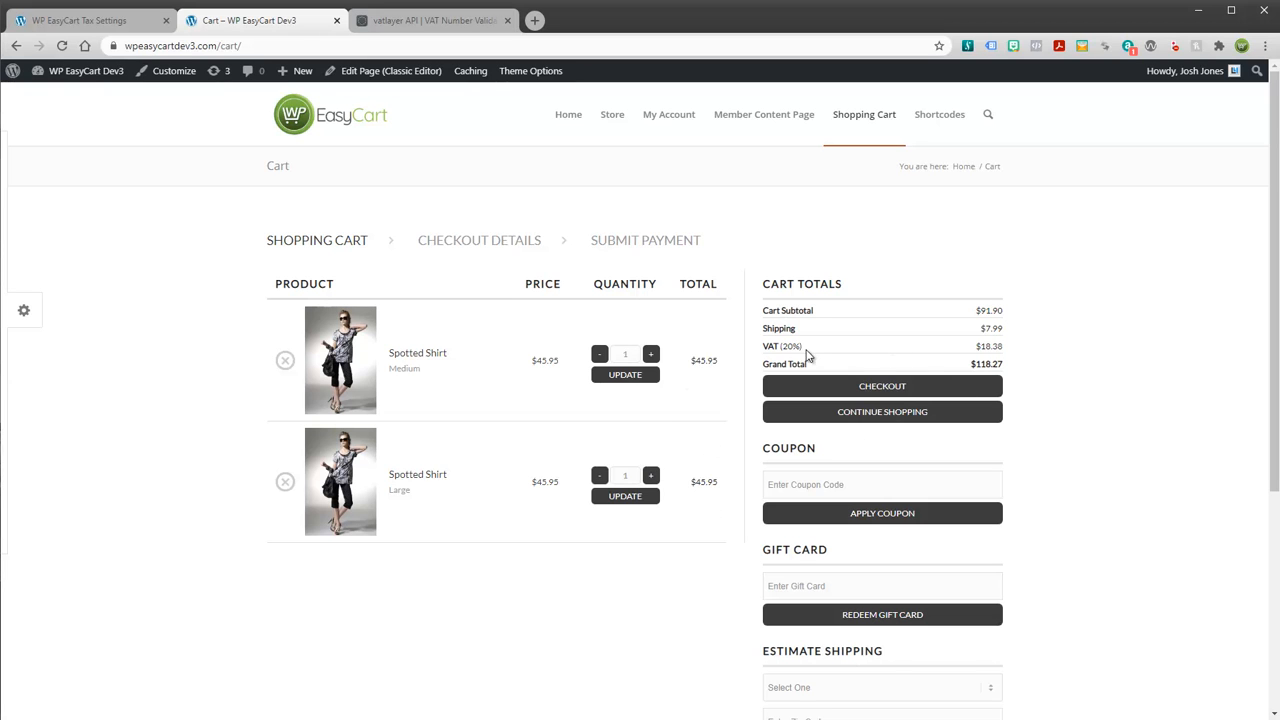
drag(766, 354, 811, 354)
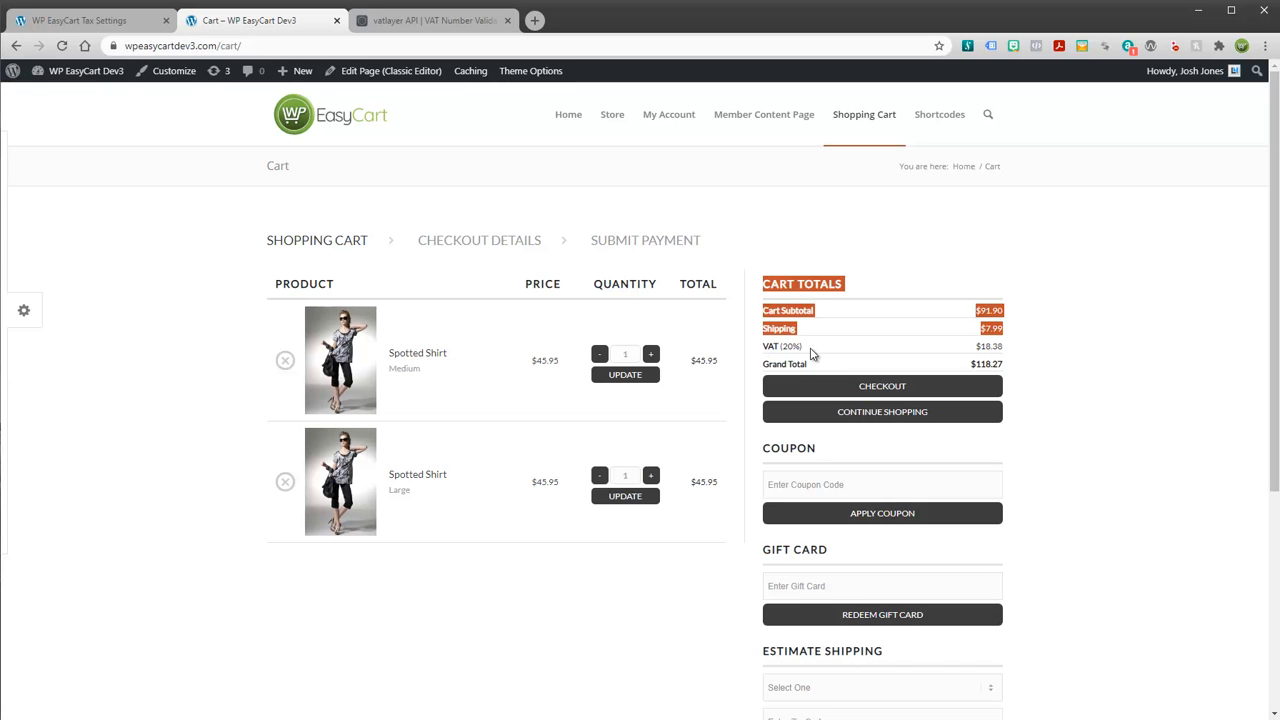
click(787, 346)
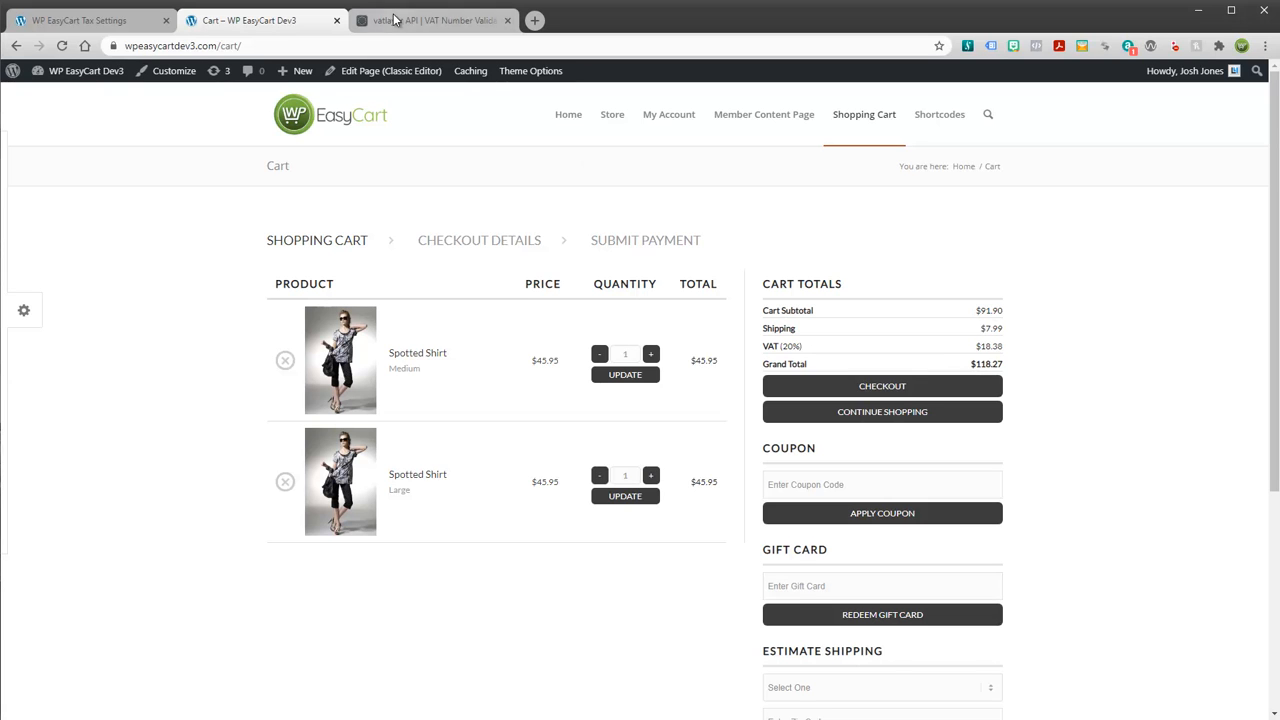
Return to the store's tax settings and enable VAT by Country
click(133, 22)
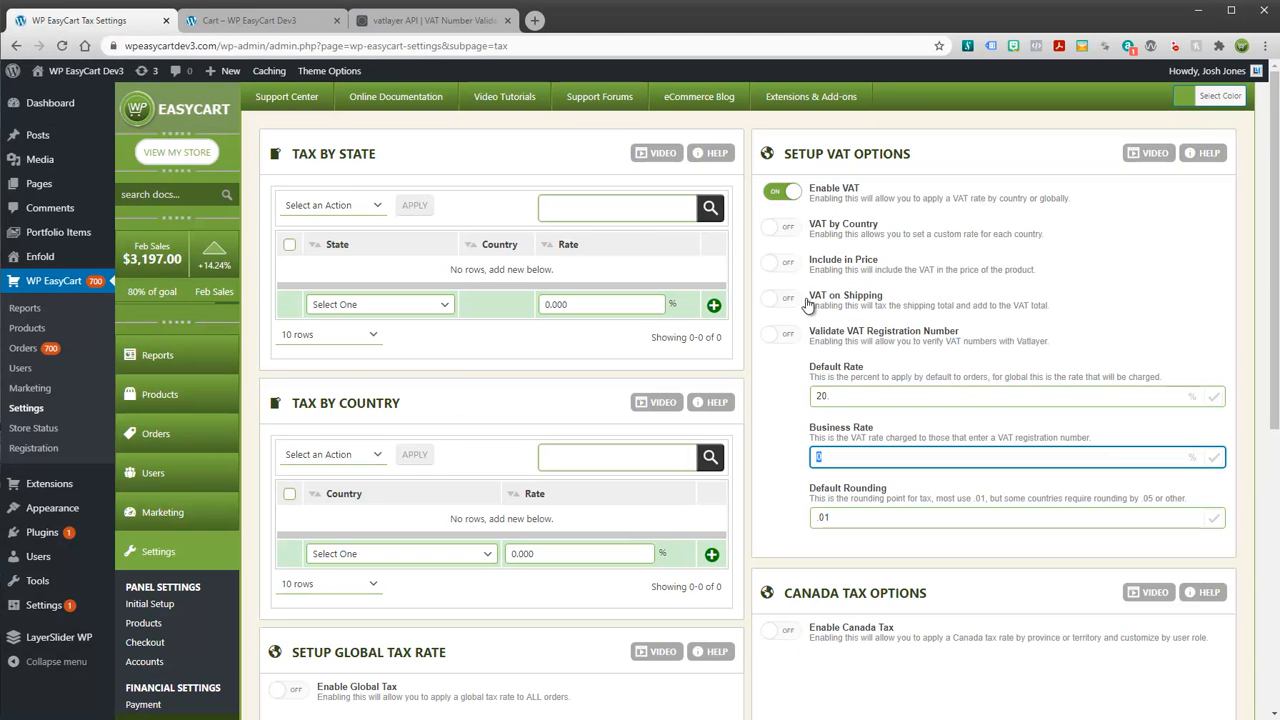
click(834, 397)
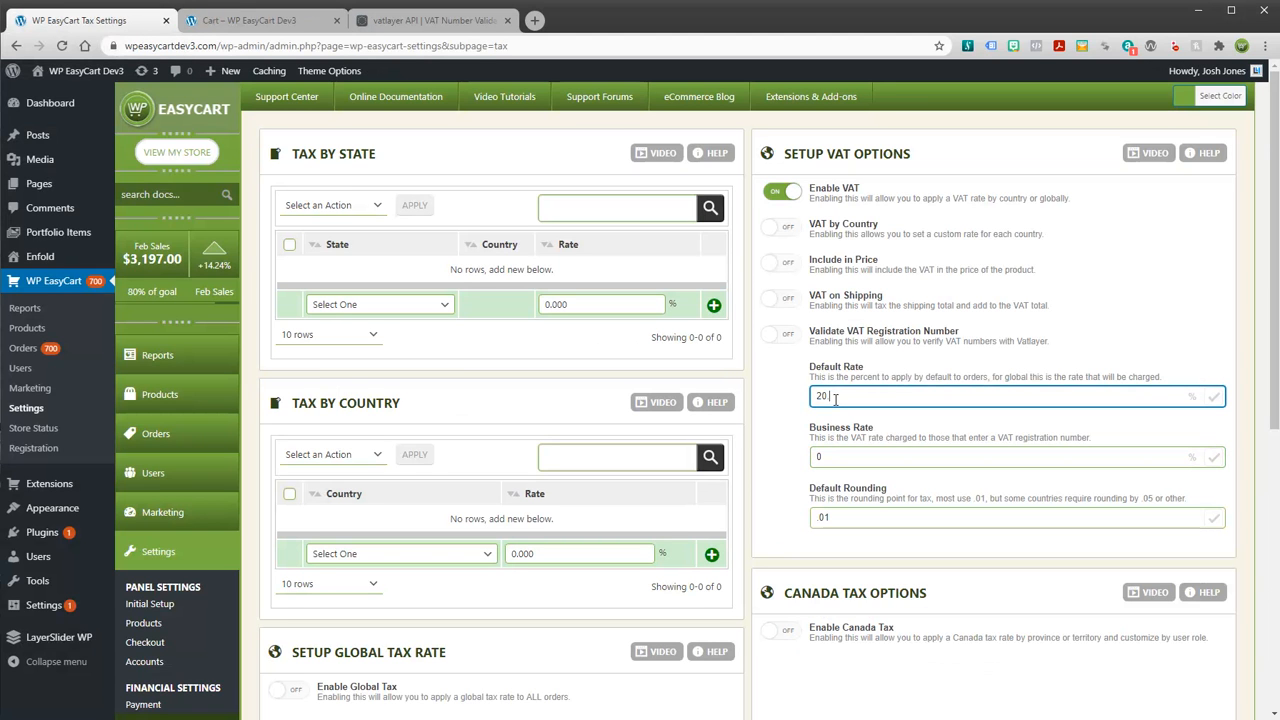
click(795, 230)
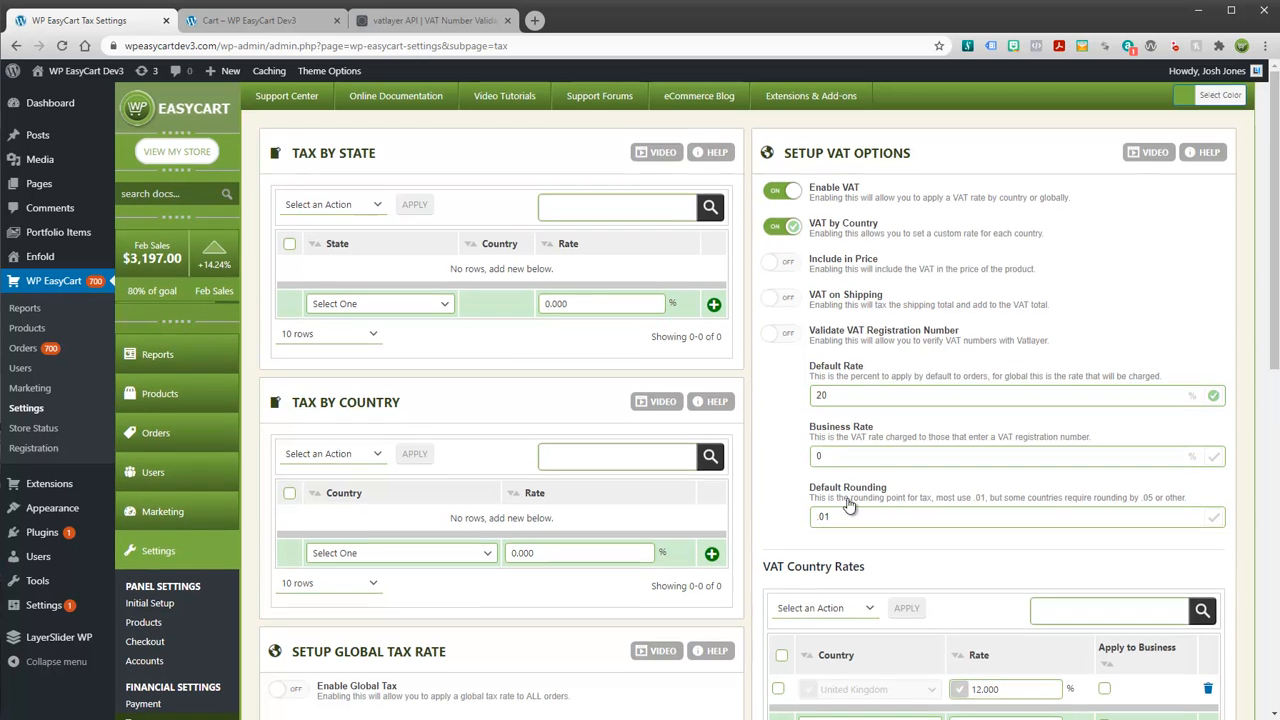
Add a VAT country rate of 7% for France, leaving Apply to Business unticked
scroll(845, 357, down, 2)
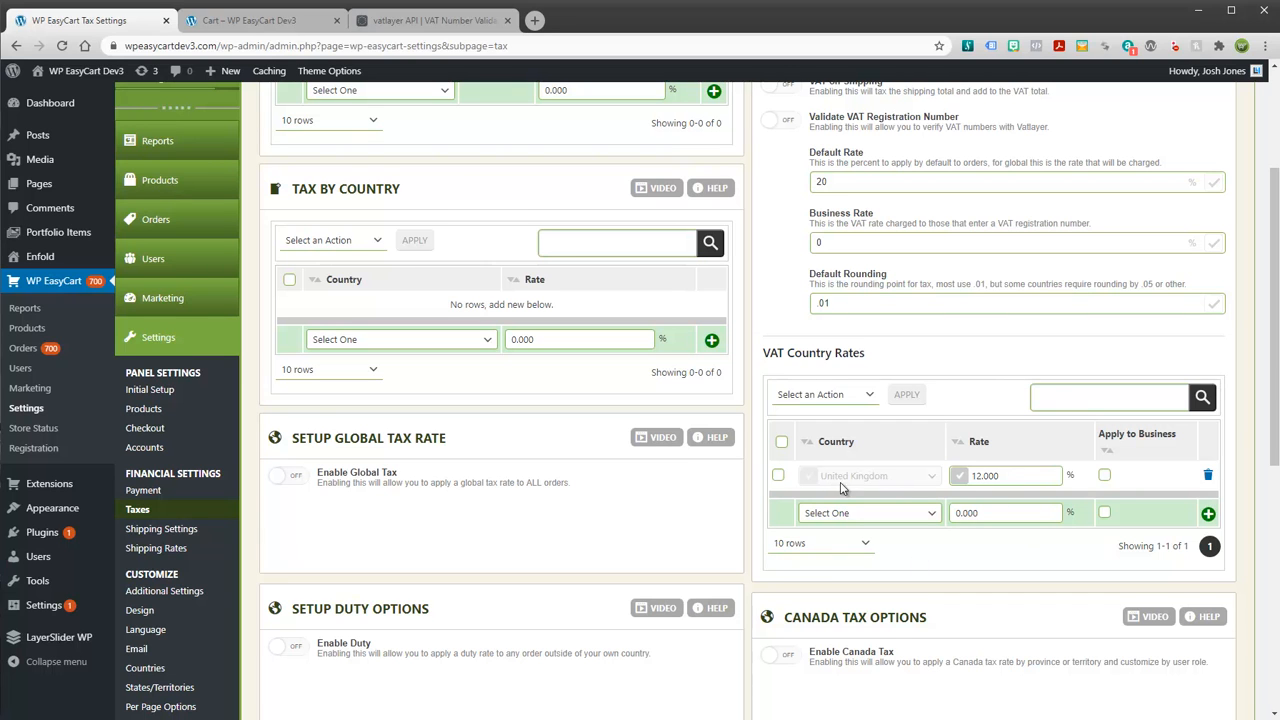
double_click(1006, 477)
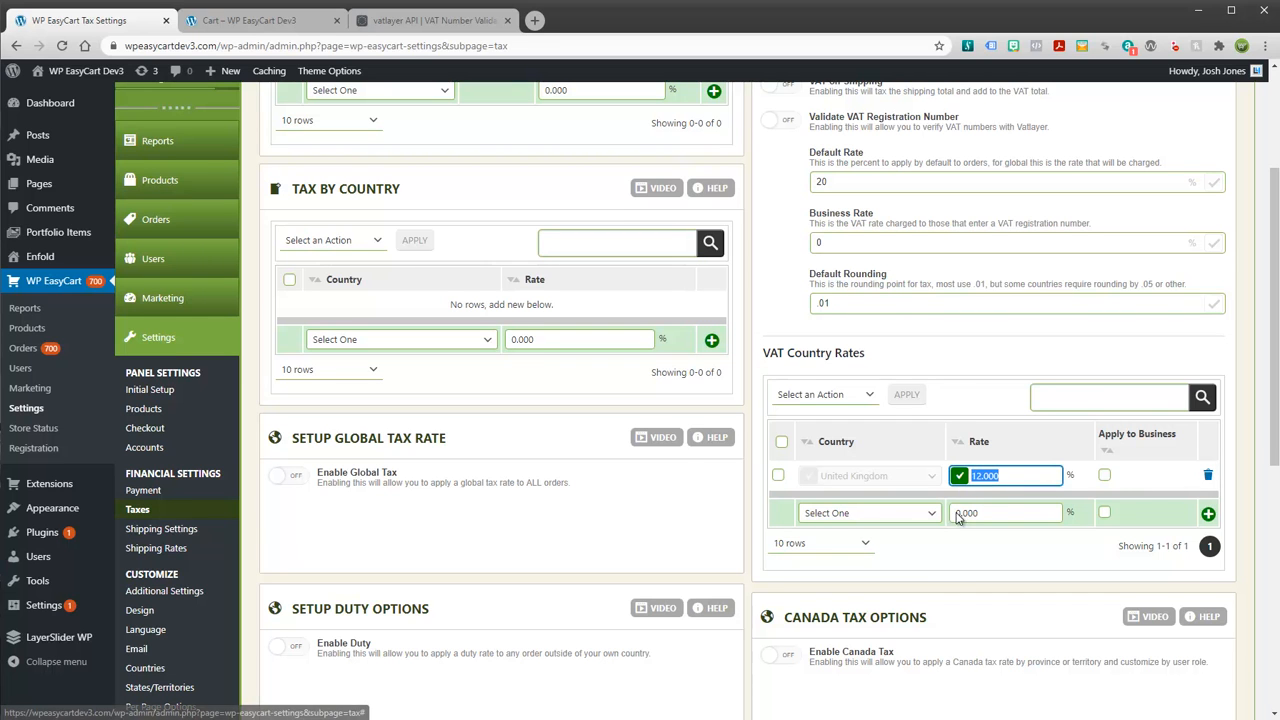
click(882, 527)
drag(936, 273, 941, 323)
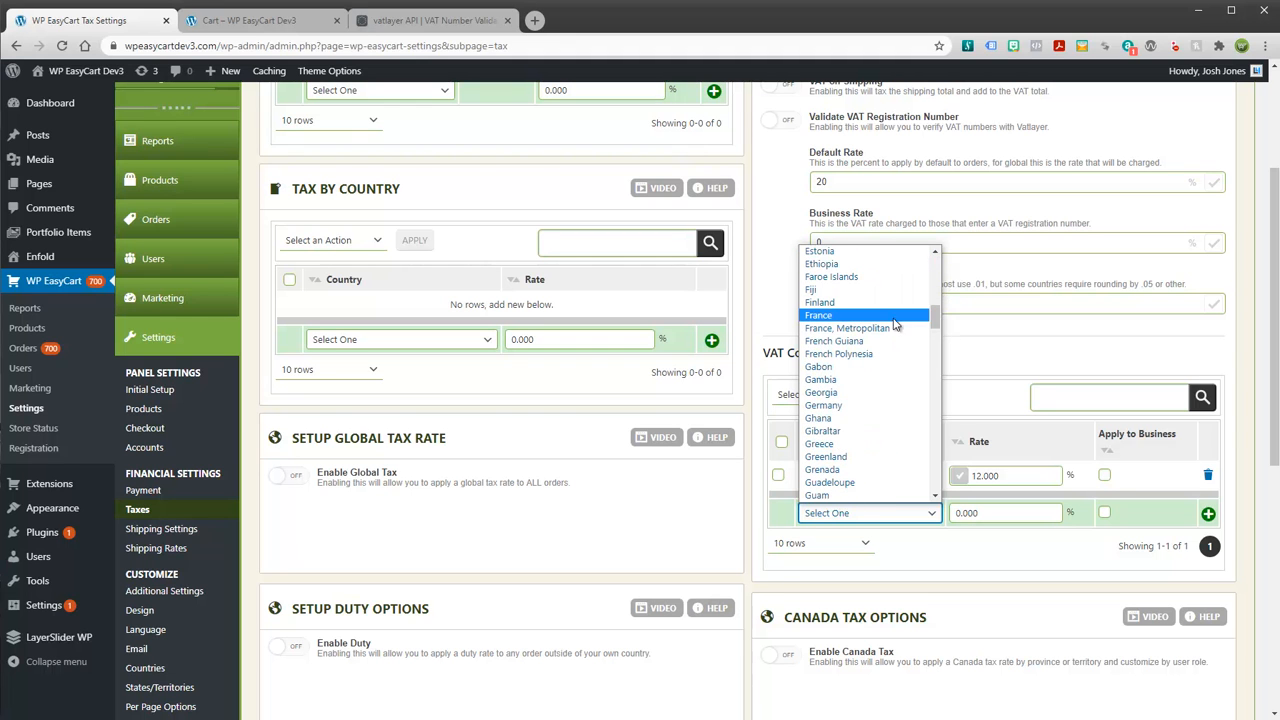
click(821, 317)
key(Tab)
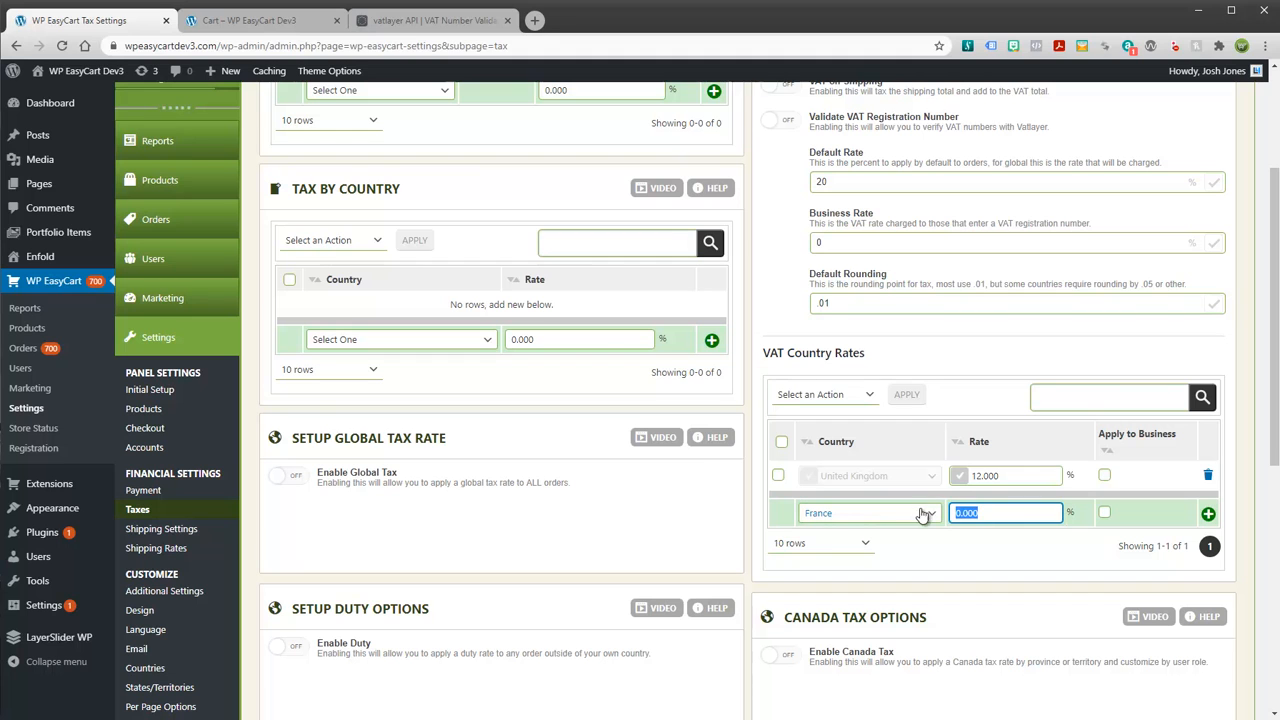
text(7)
key(Tab)
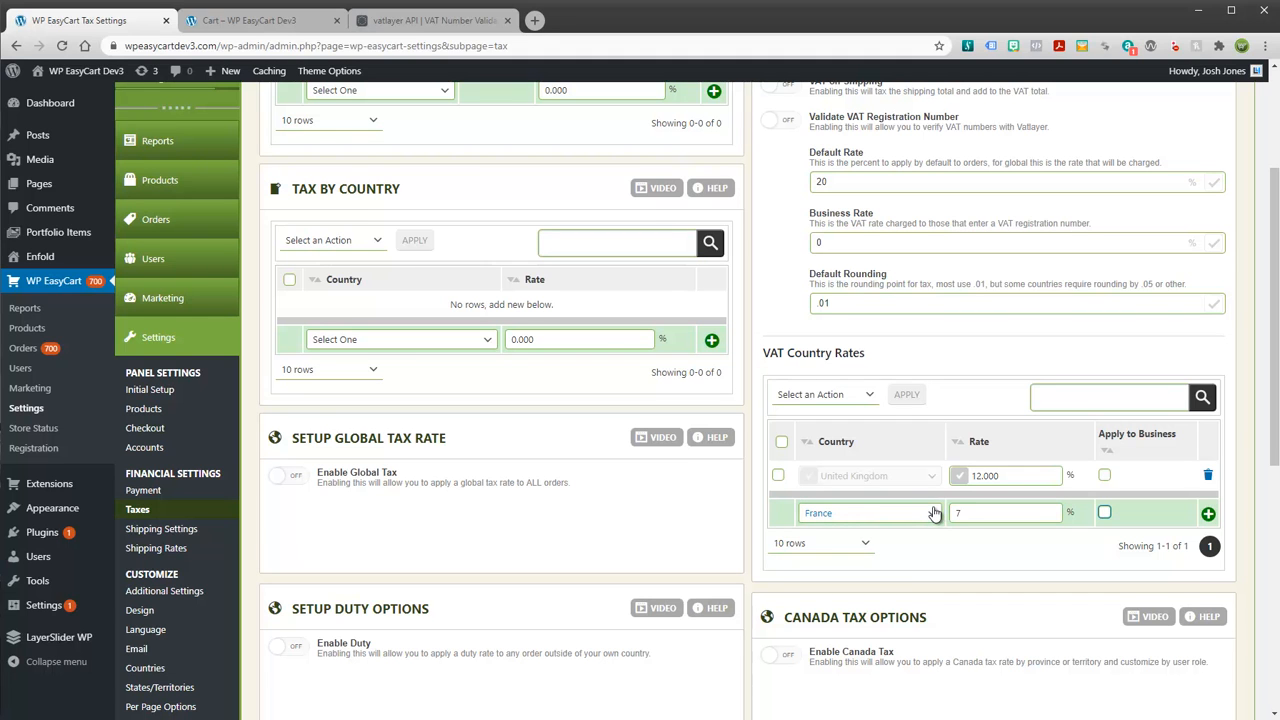
click(1208, 515)
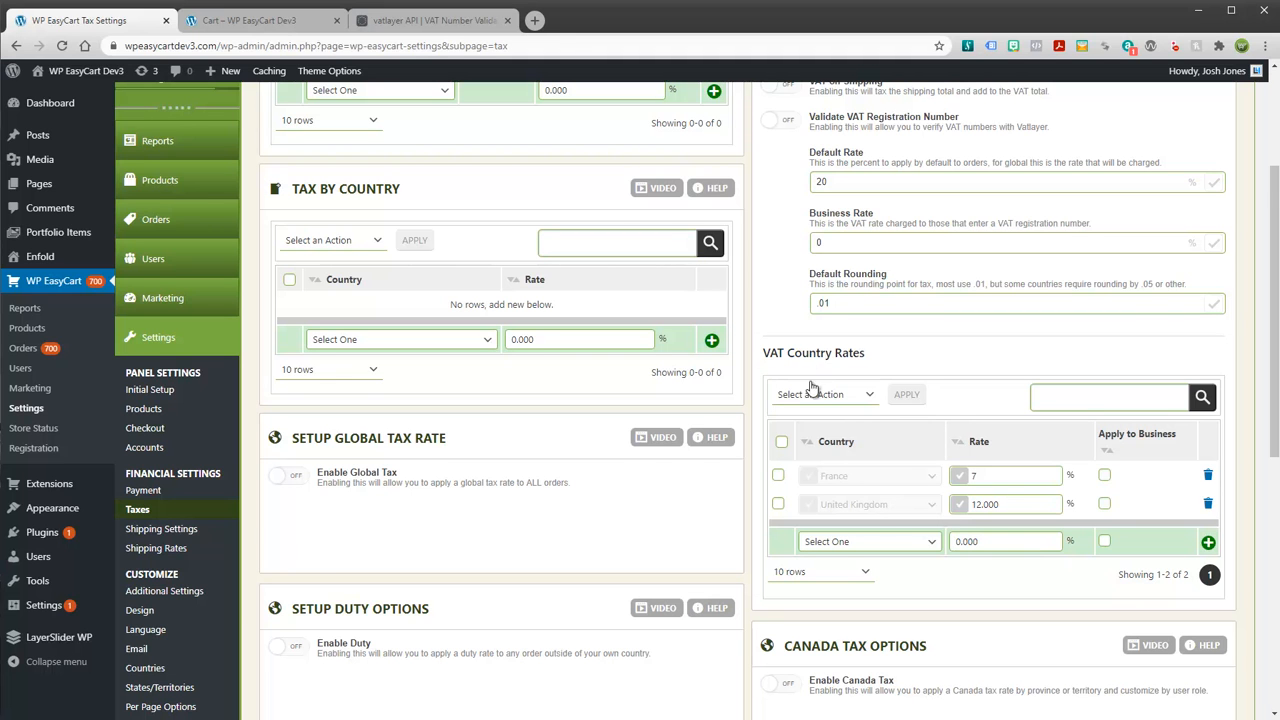
Open the store's country management list and go through its pages to the last one, where the United Kingdom is listed
scroll(250, 605, down, 1)
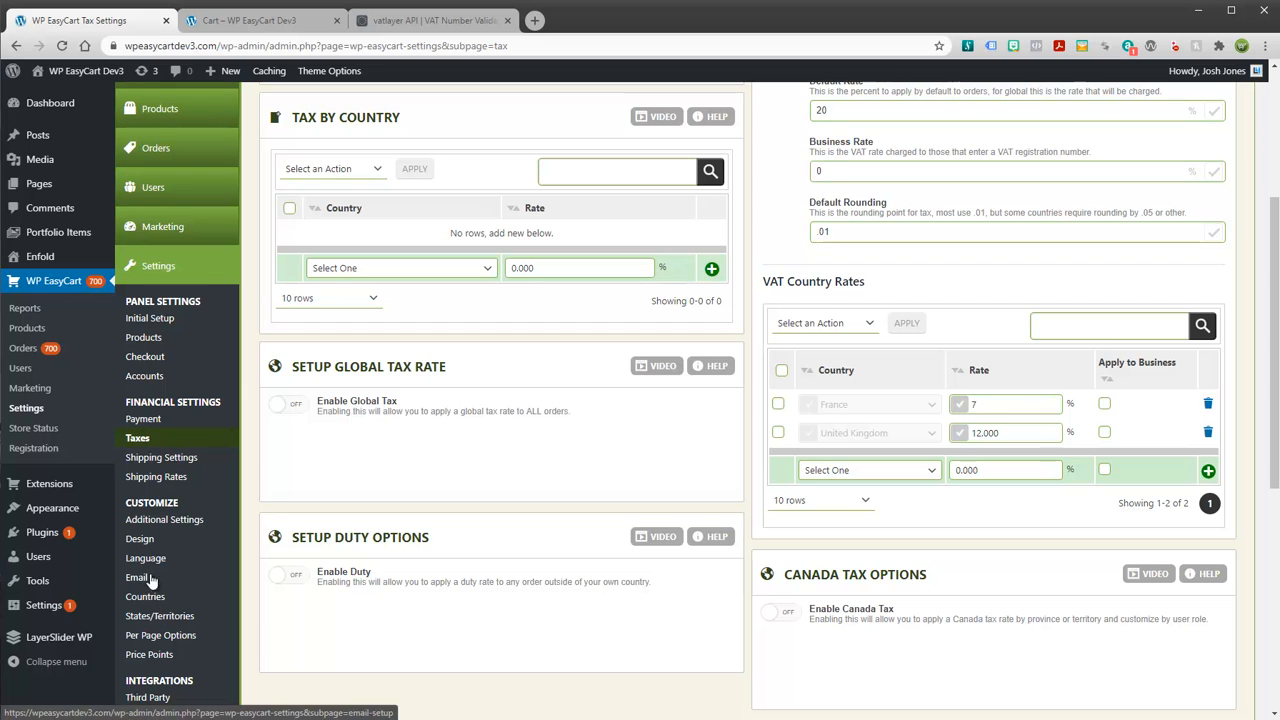
click(146, 600)
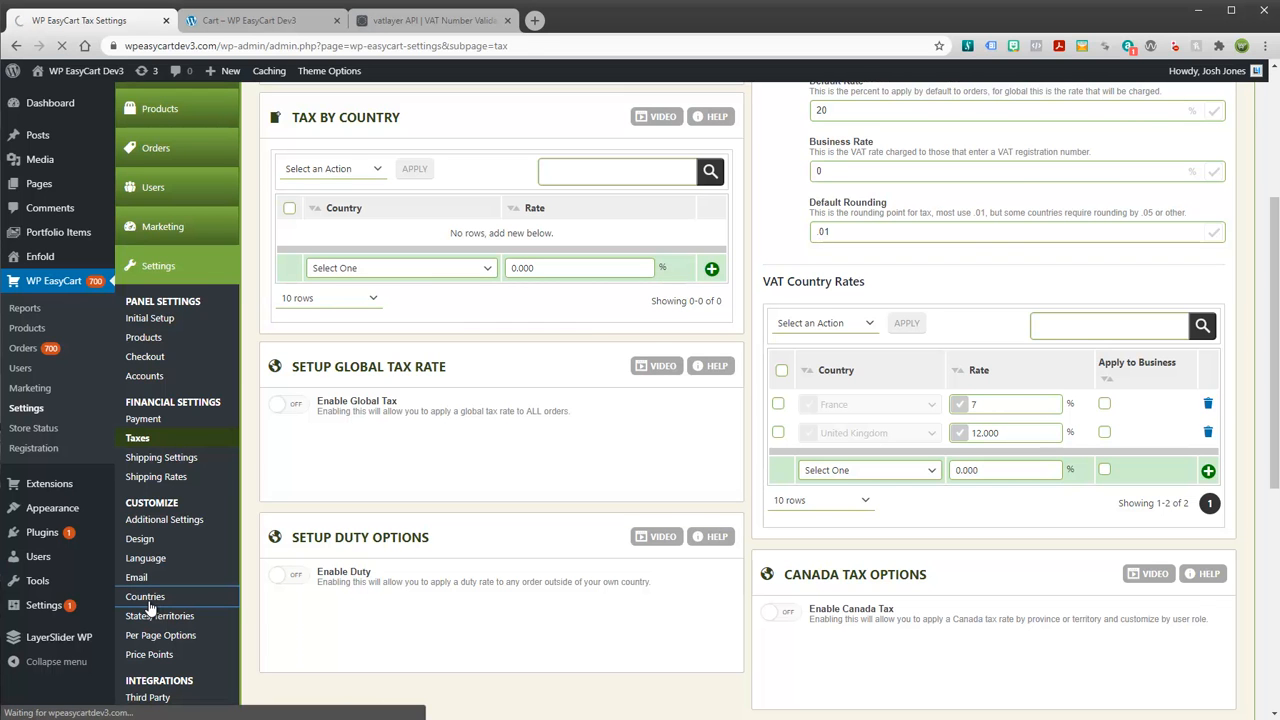
scroll(583, 423, down, 3)
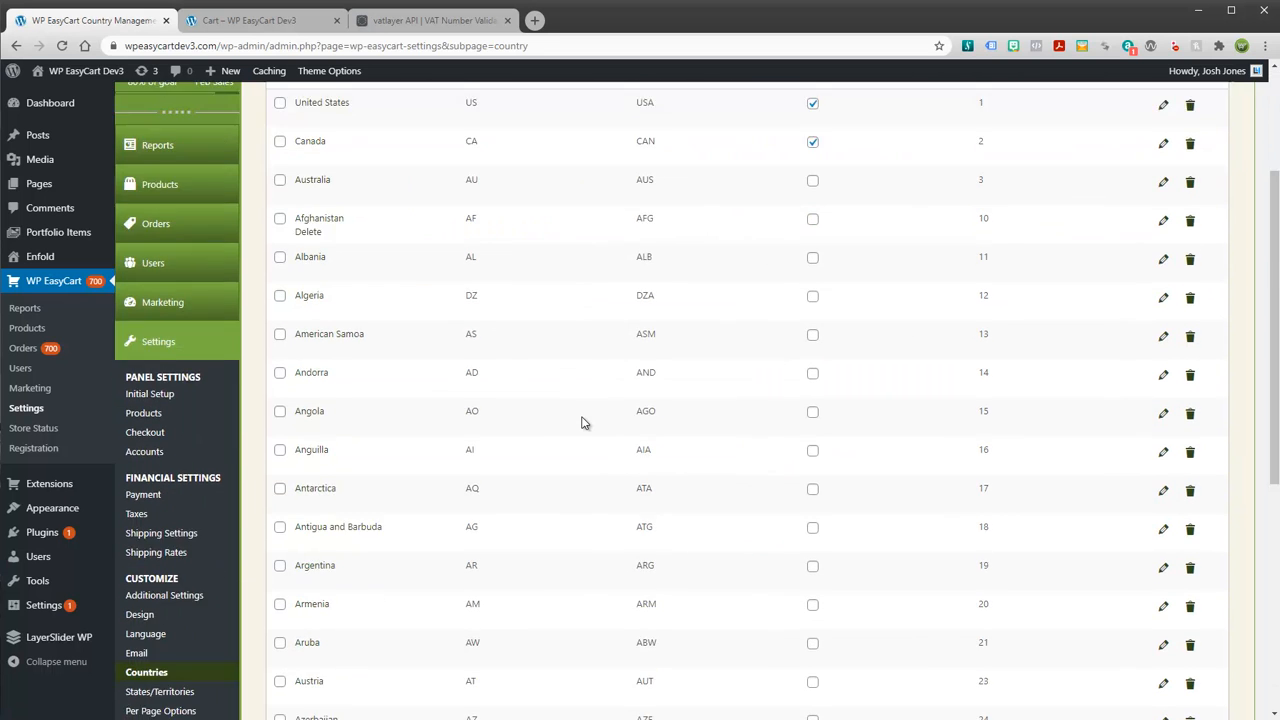
scroll(583, 423, down, 6)
scroll(830, 450, up, 5)
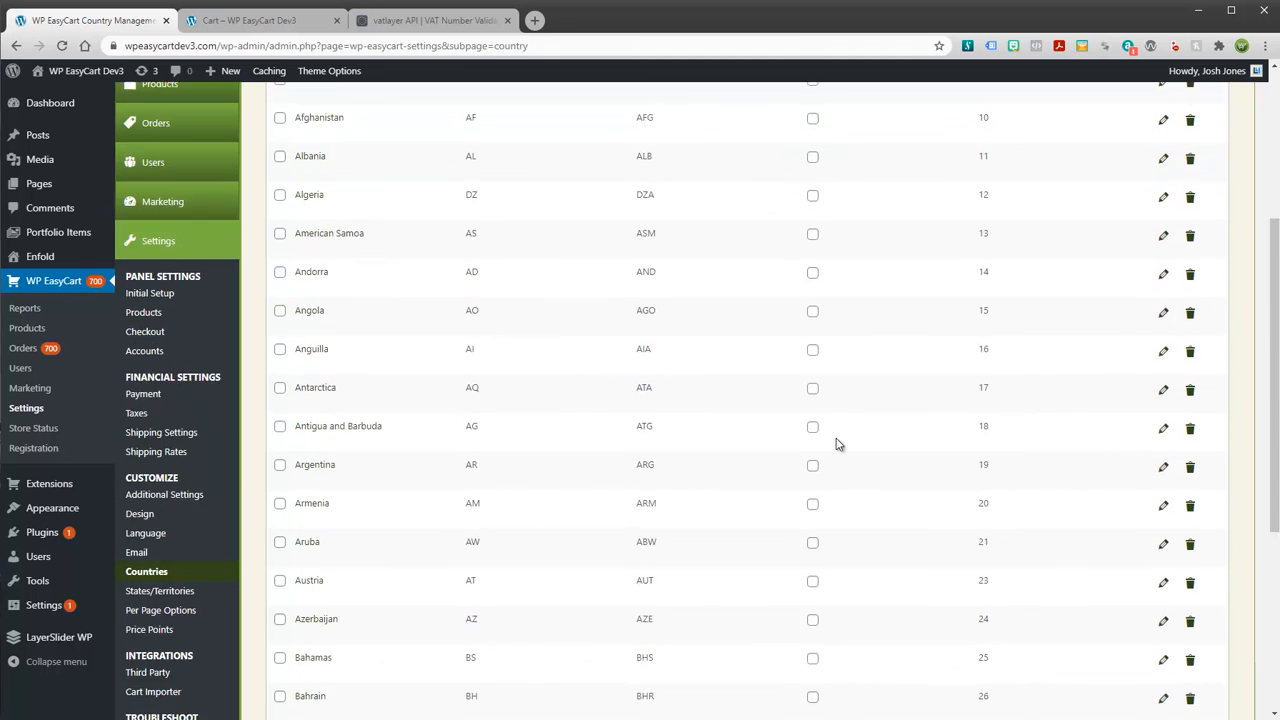
scroll(838, 444, up, 3)
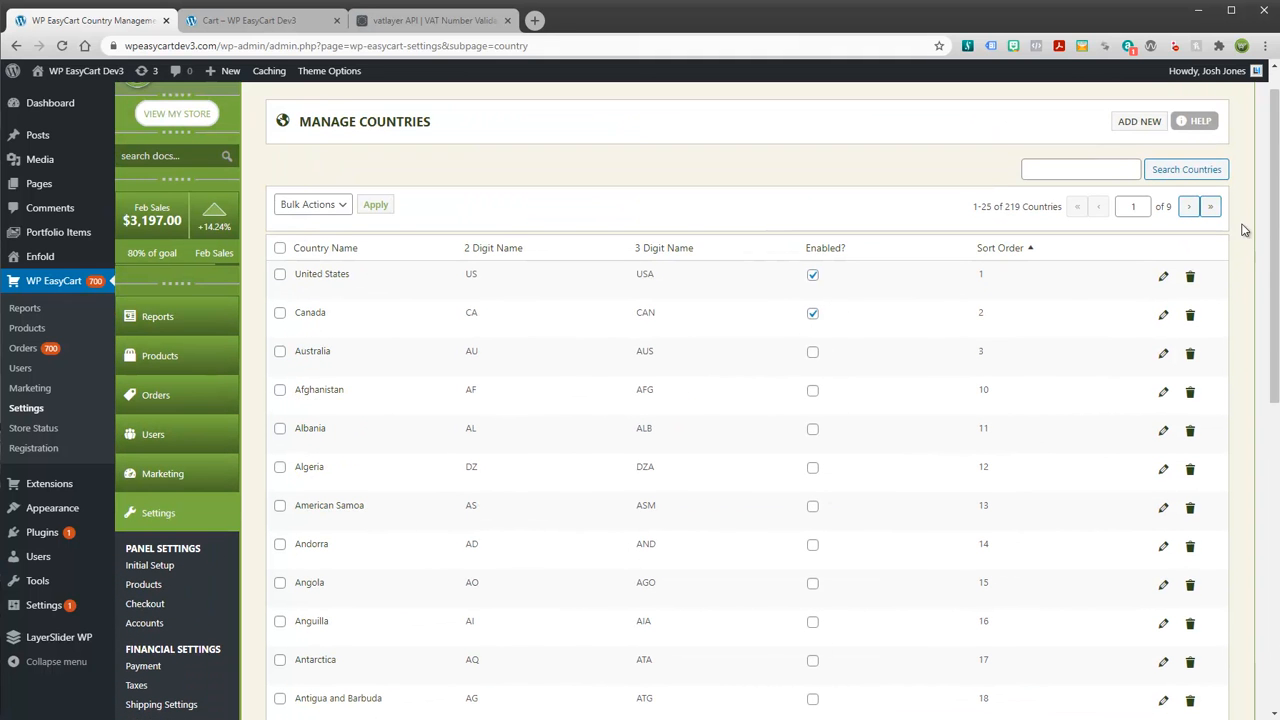
drag(1273, 190, 1273, 217)
scroll(1277, 374, down, 3)
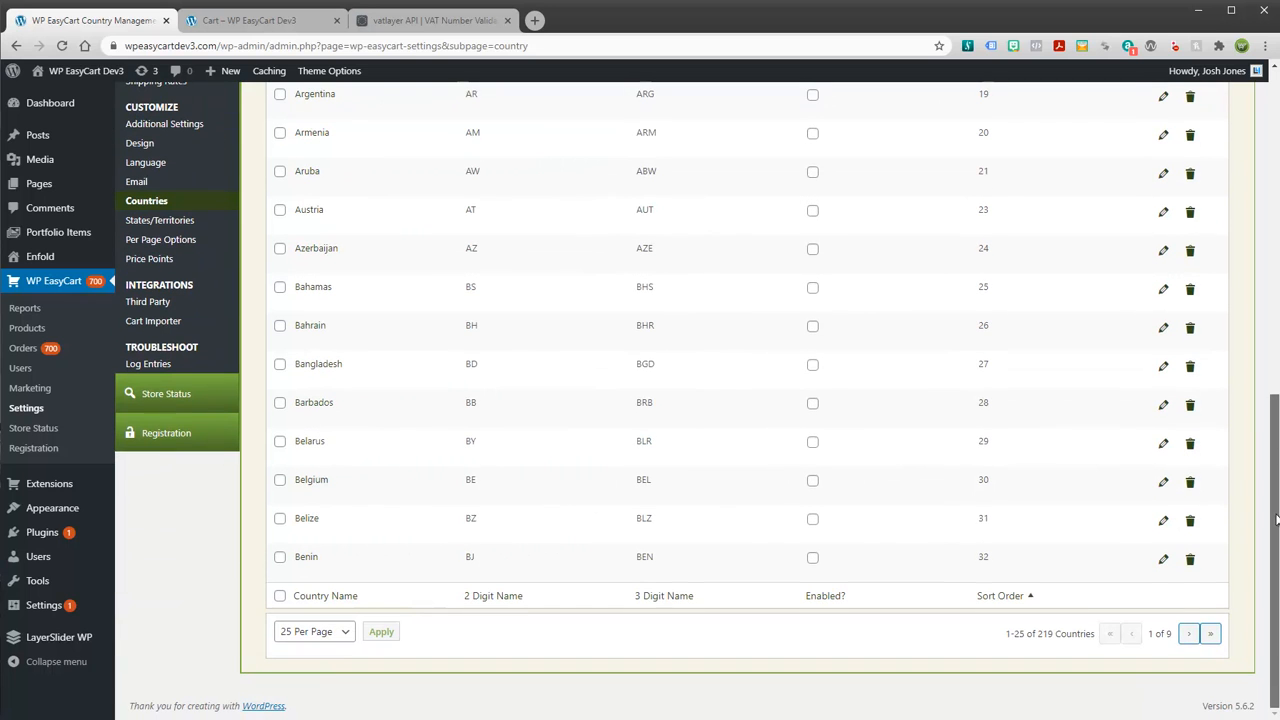
click(1190, 634)
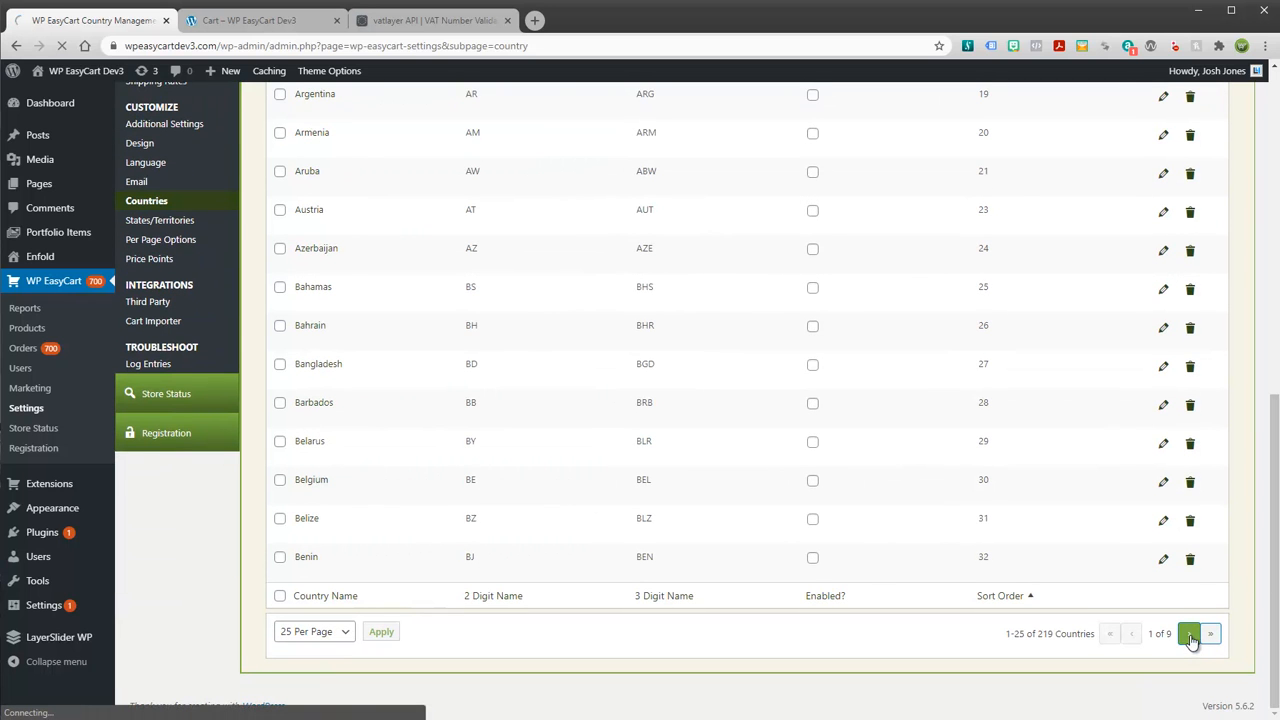
scroll(870, 437, down, 7)
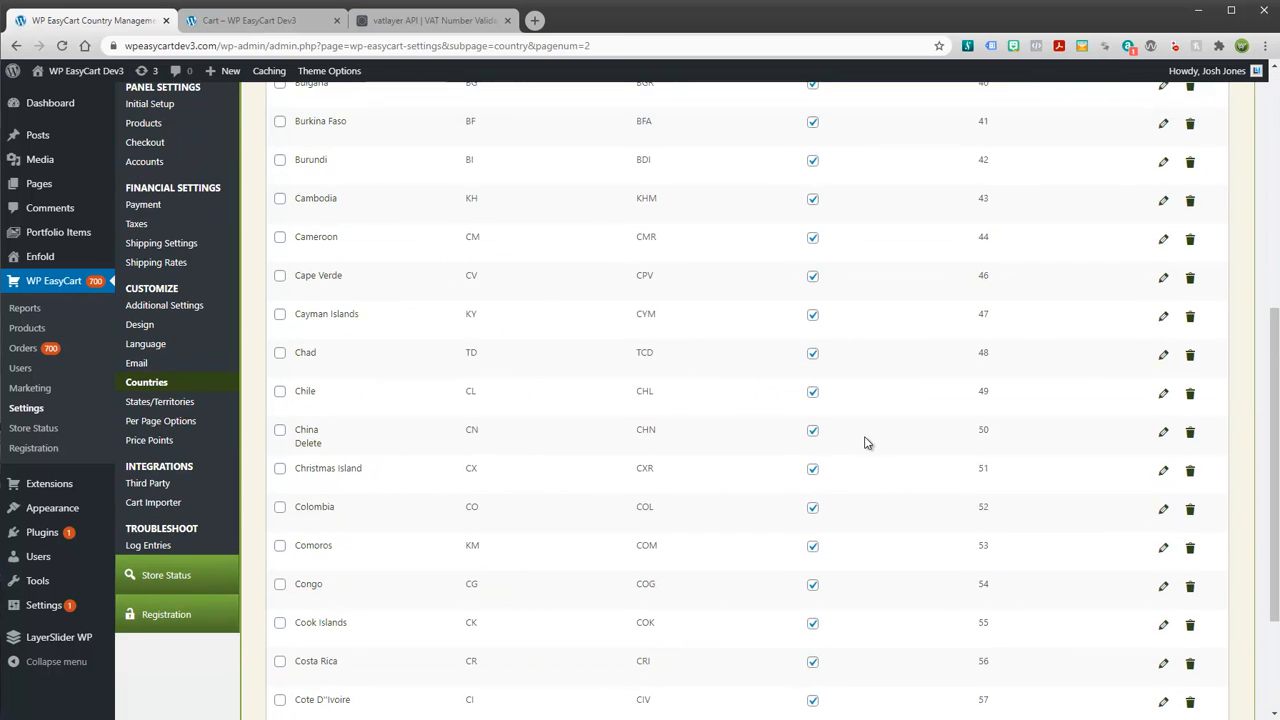
click(1209, 637)
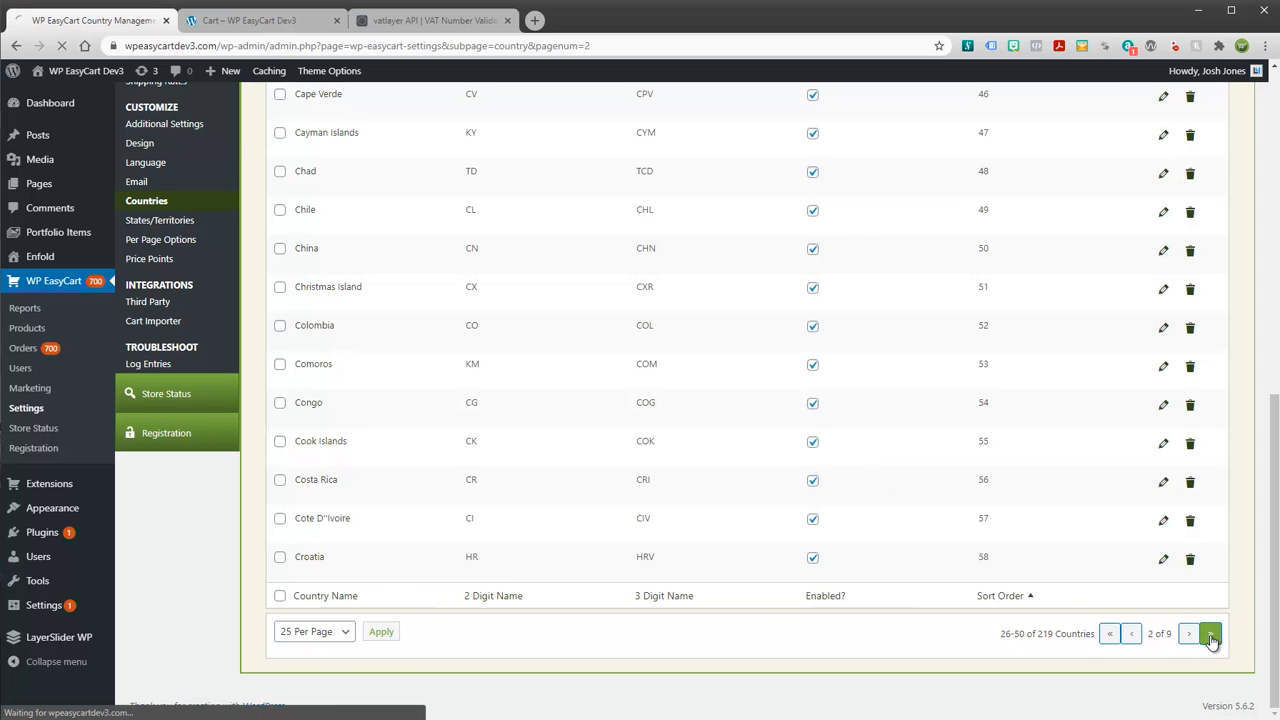
scroll(1195, 390, down, 3)
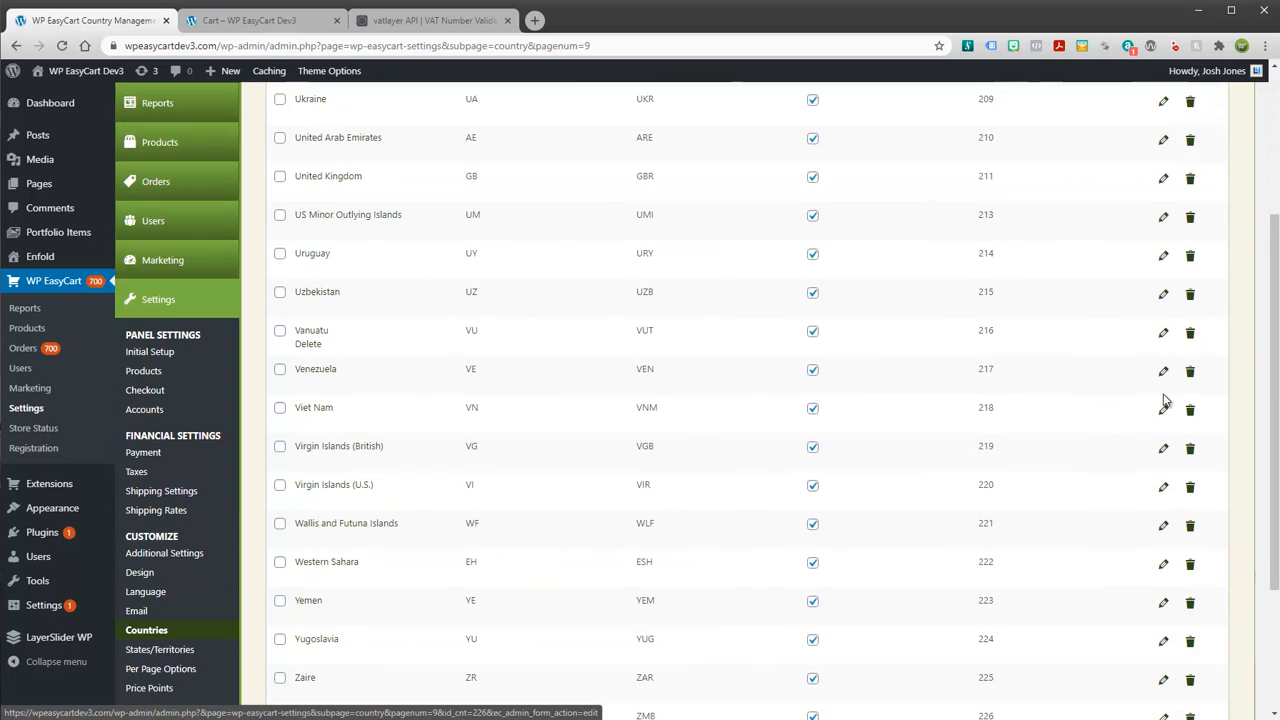
scroll(1166, 400, up, 2)
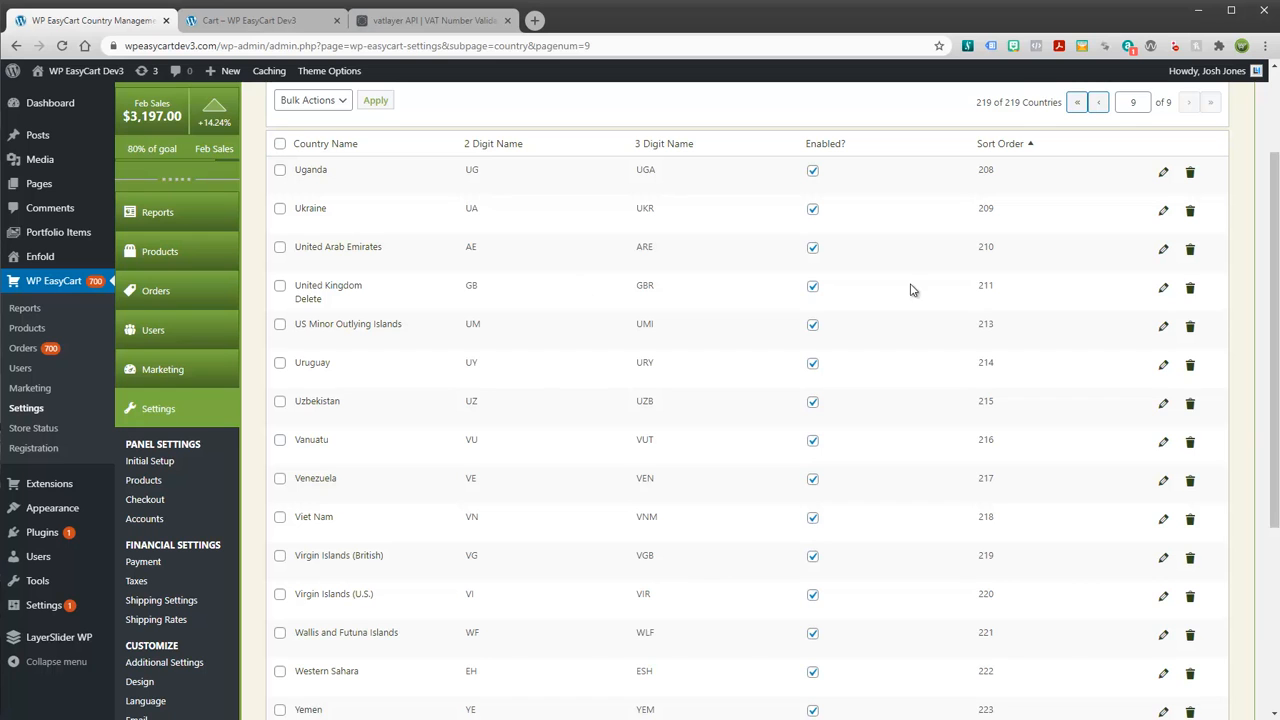
Edit the United Kingdom country entry, set its VAT rate to 18 and save it
click(1164, 290)
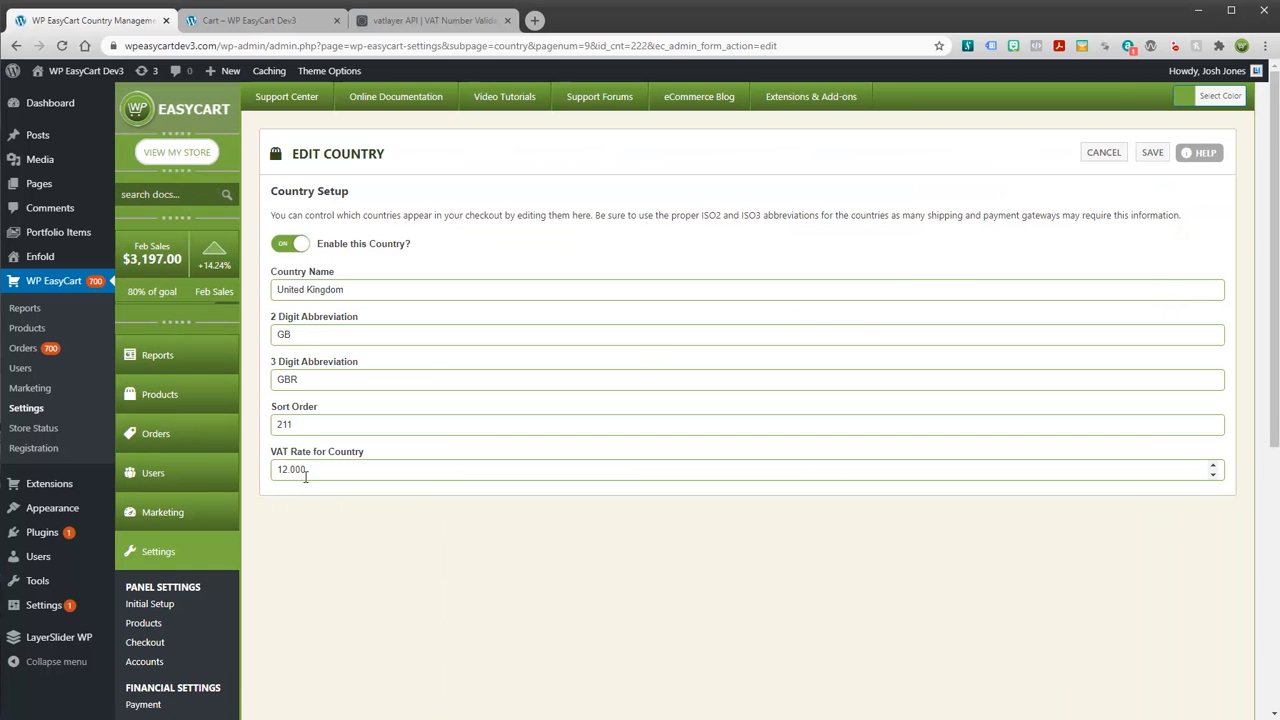
drag(320, 469, 230, 480)
text(18)
click(1153, 153)
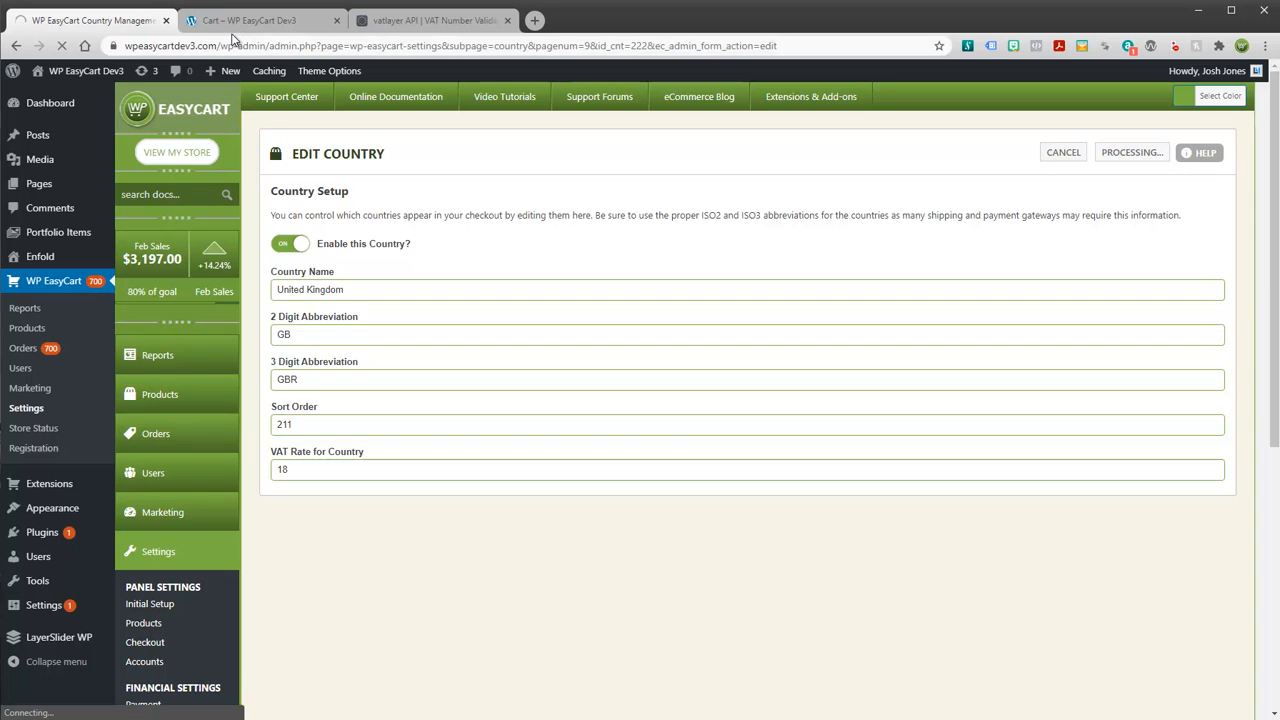
Return to the store's tax settings and delete France from the VAT country rates
scroll(145, 625, down, 3)
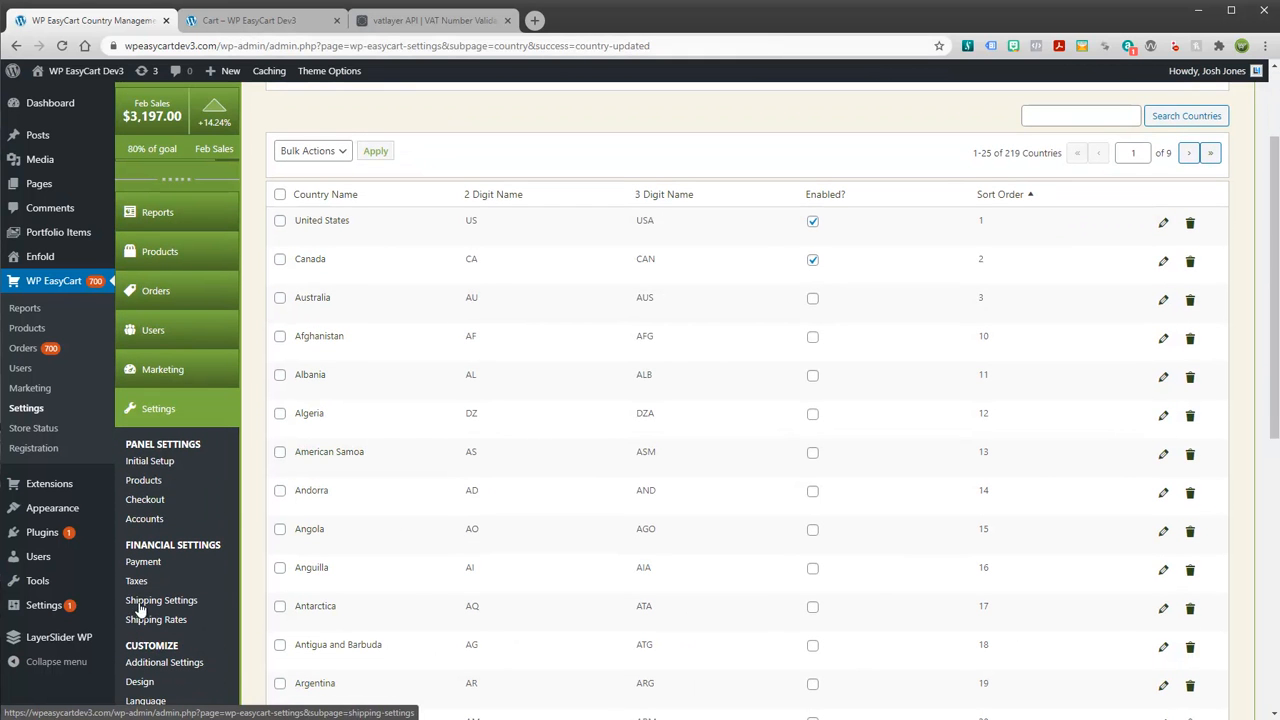
click(137, 582)
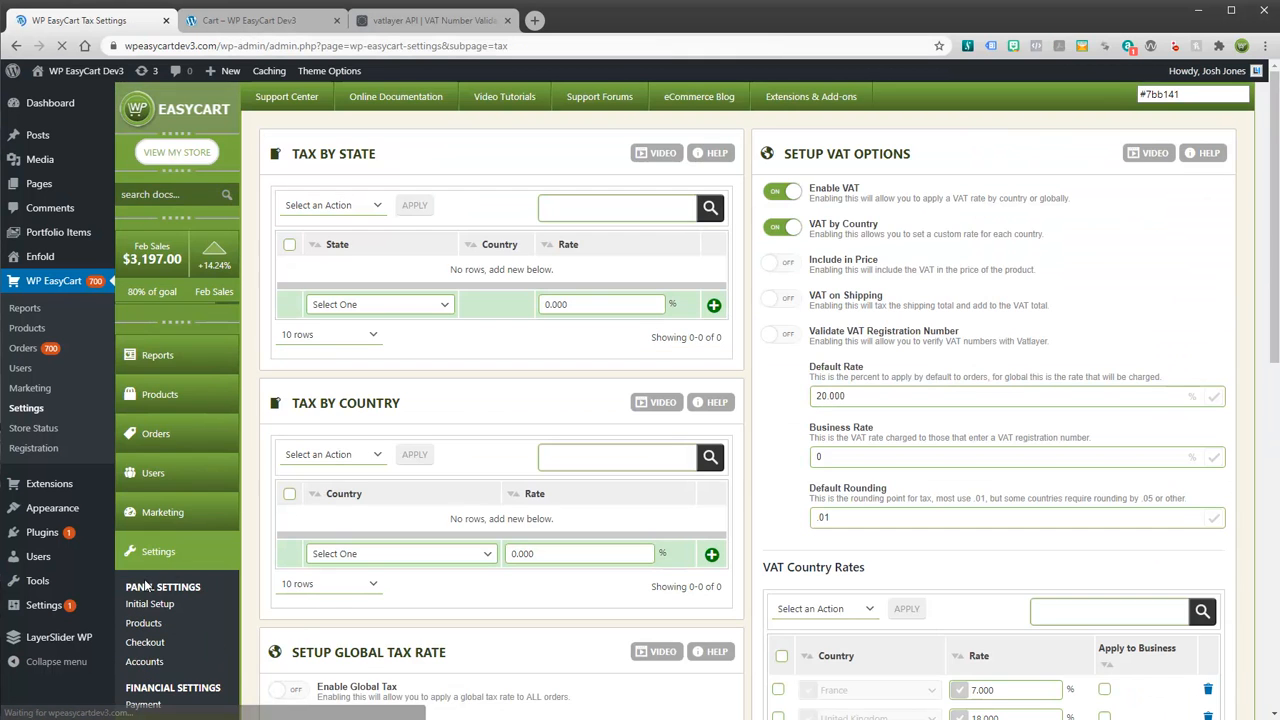
scroll(727, 494, down, 1)
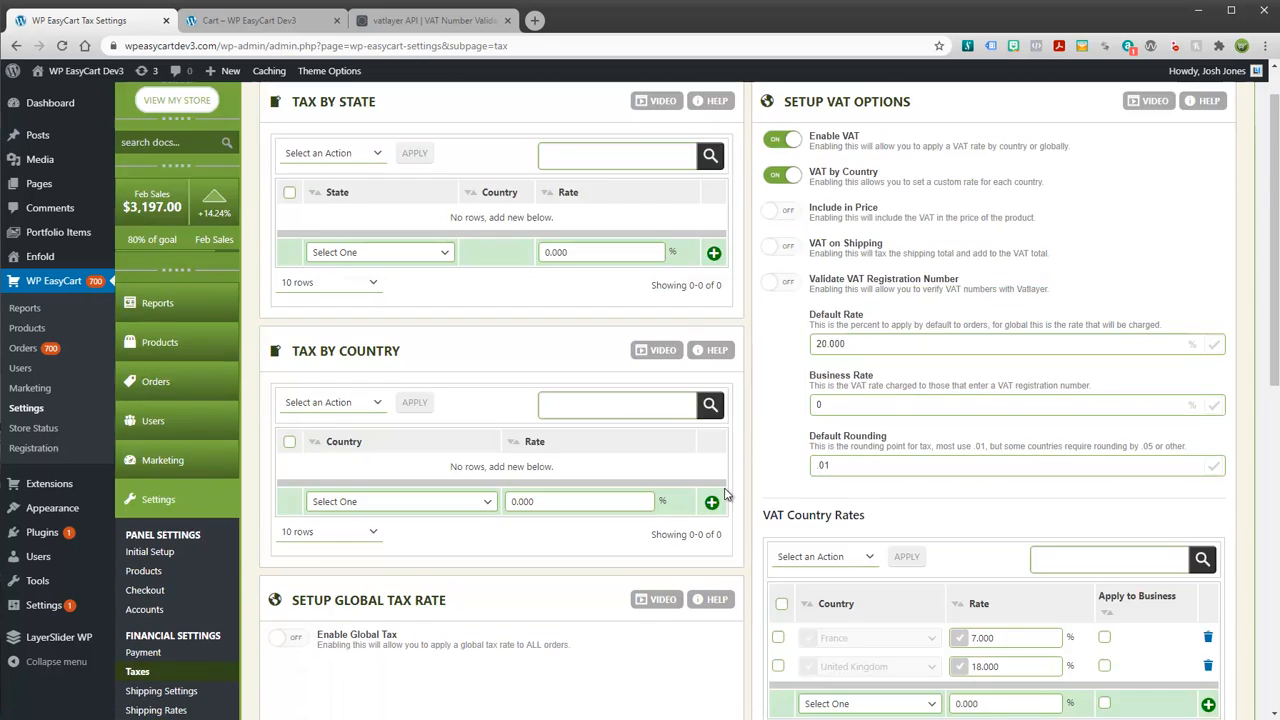
scroll(727, 494, down, 2)
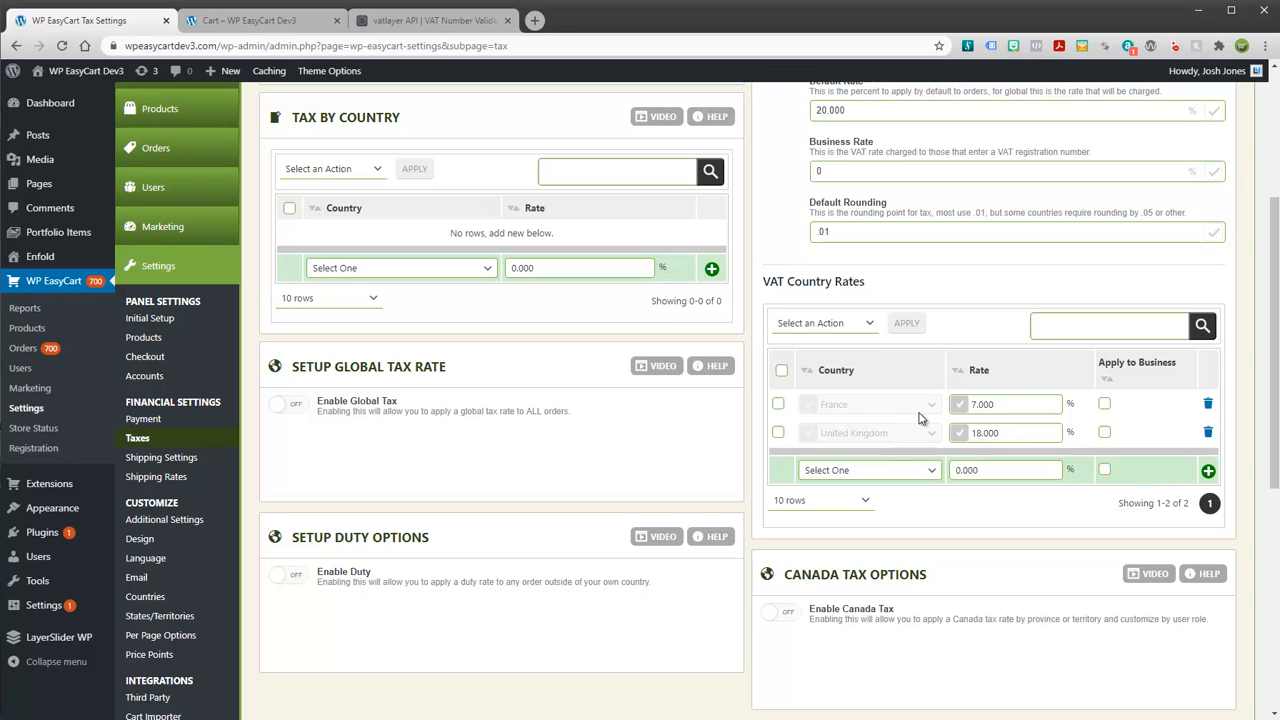
click(1208, 403)
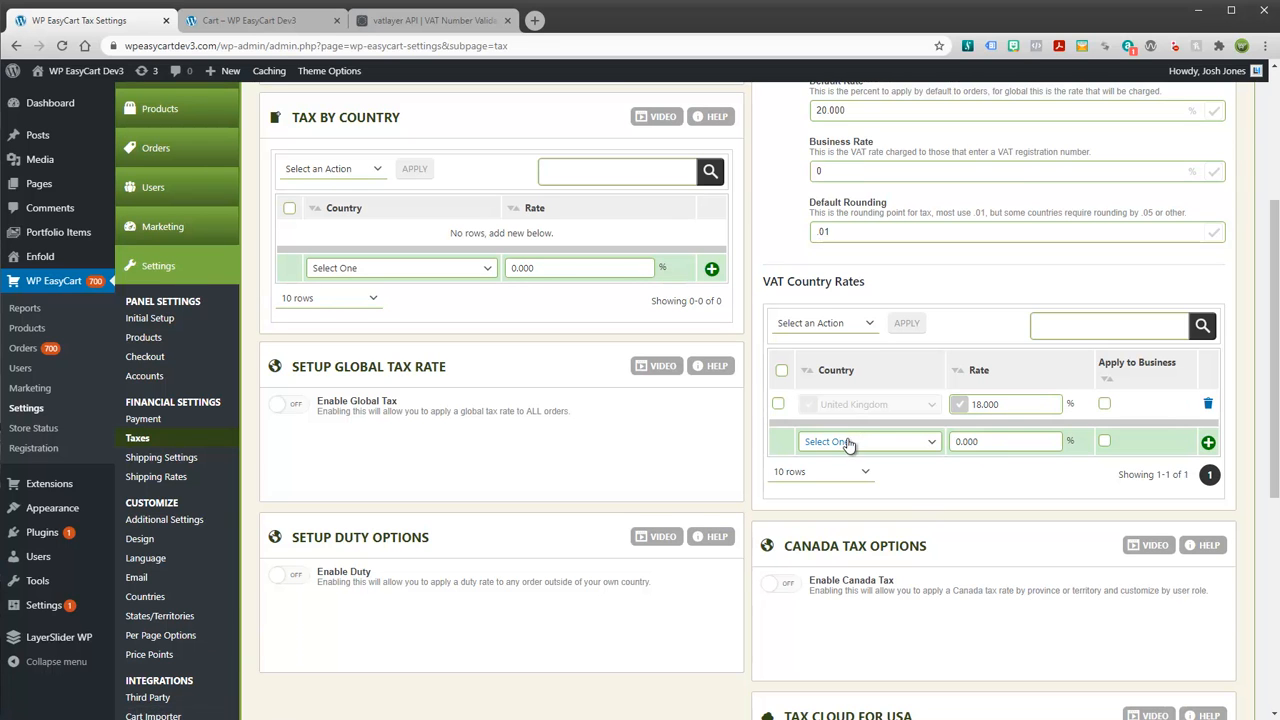
Turn off VAT by Country in the VAT options
scroll(840, 415, up, 3)
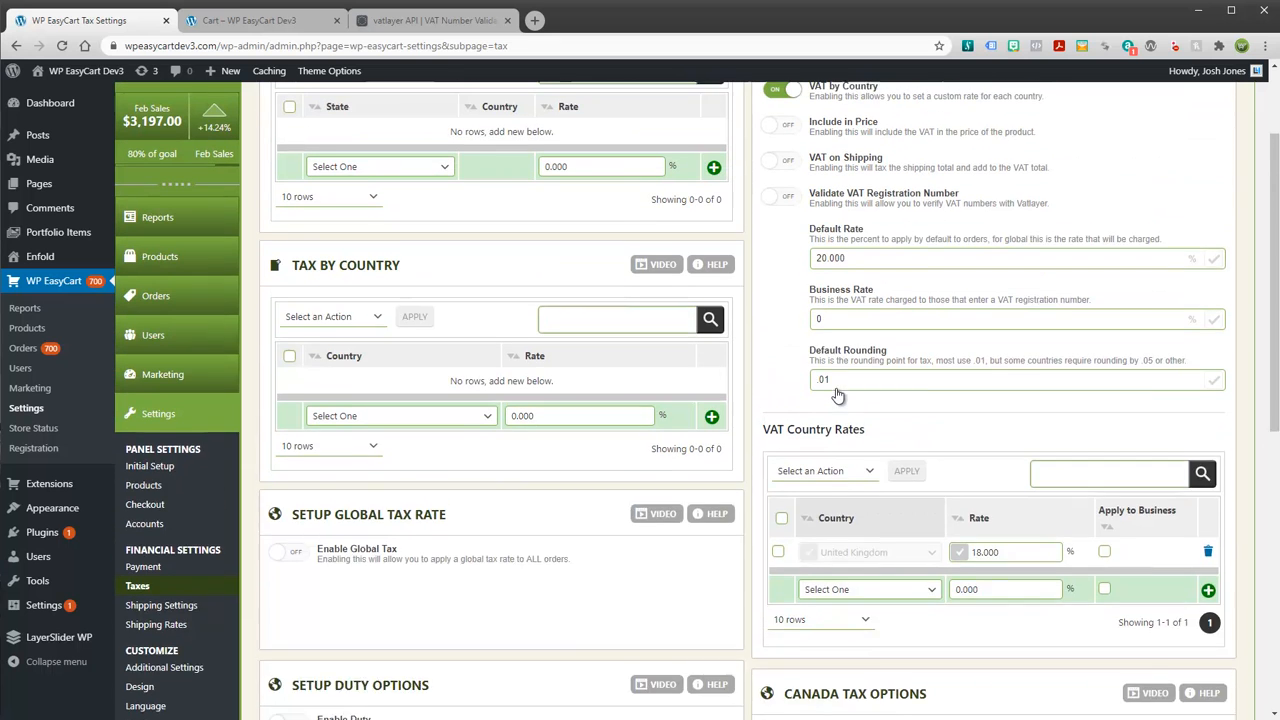
scroll(838, 396, up, 1)
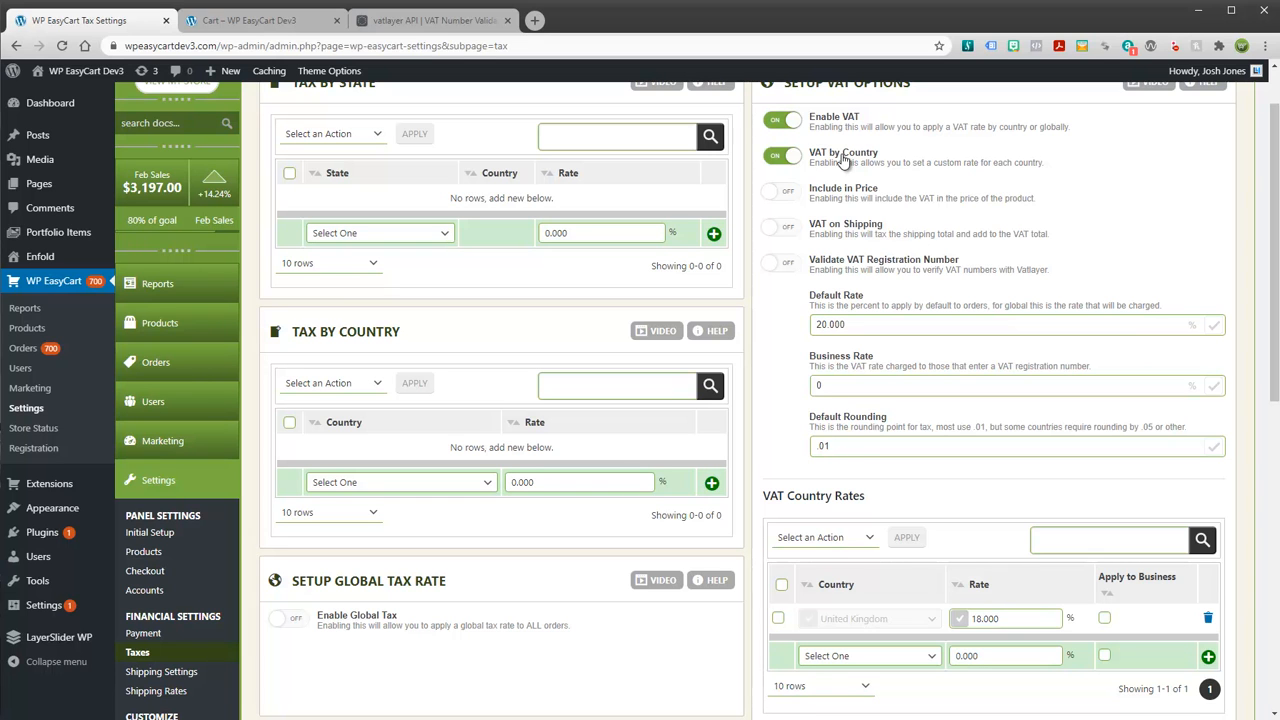
click(785, 155)
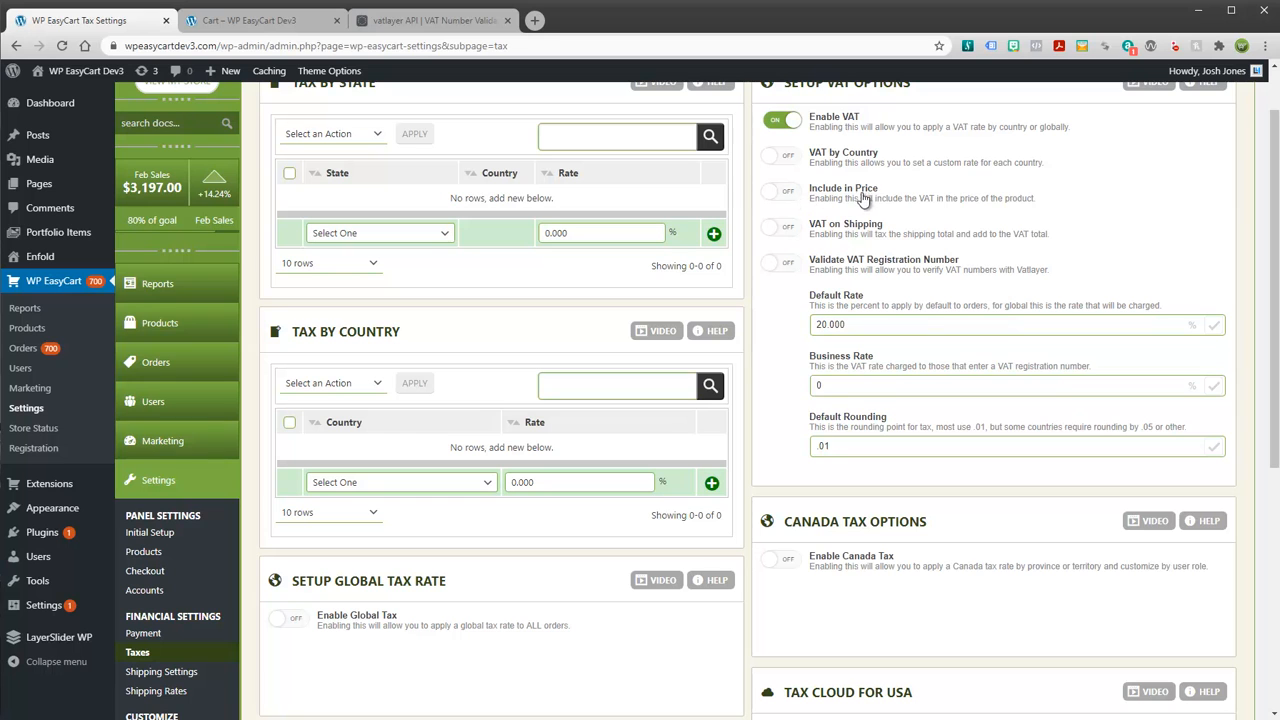
Enable Include in Price for VAT and reload the storefront cart to check the VAT and grand total
click(273, 22)
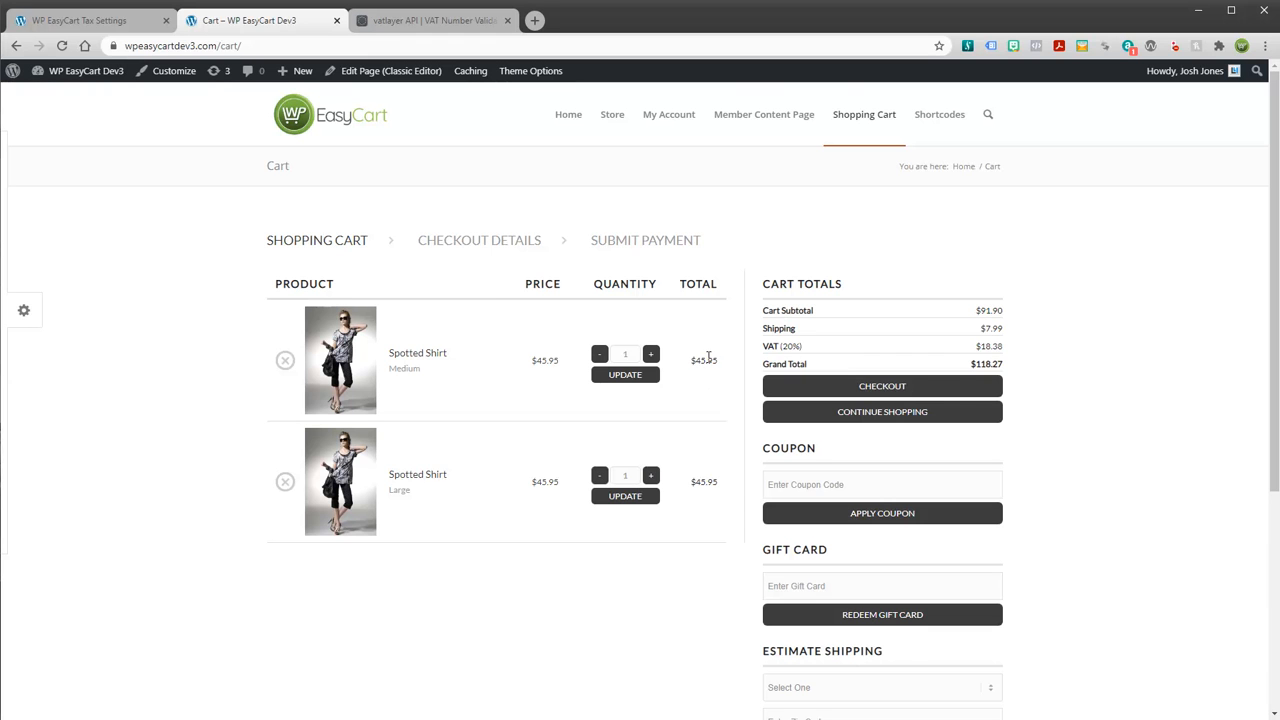
click(124, 24)
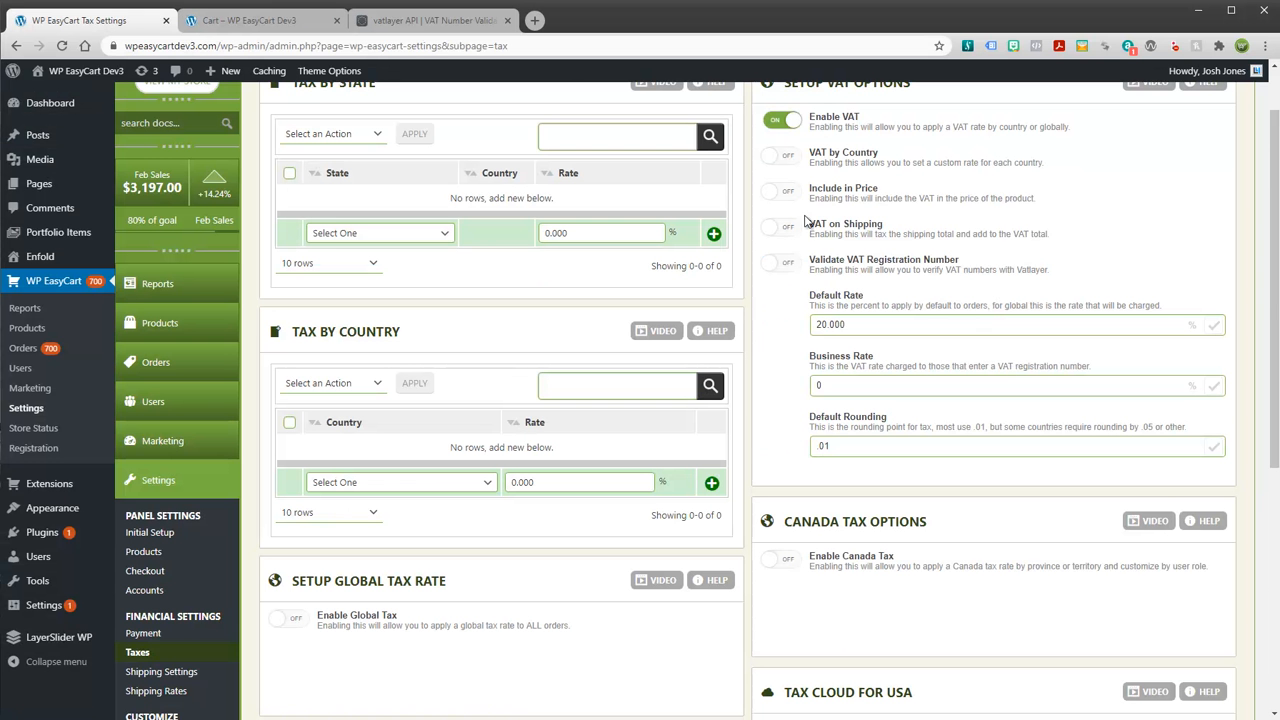
click(781, 191)
click(247, 22)
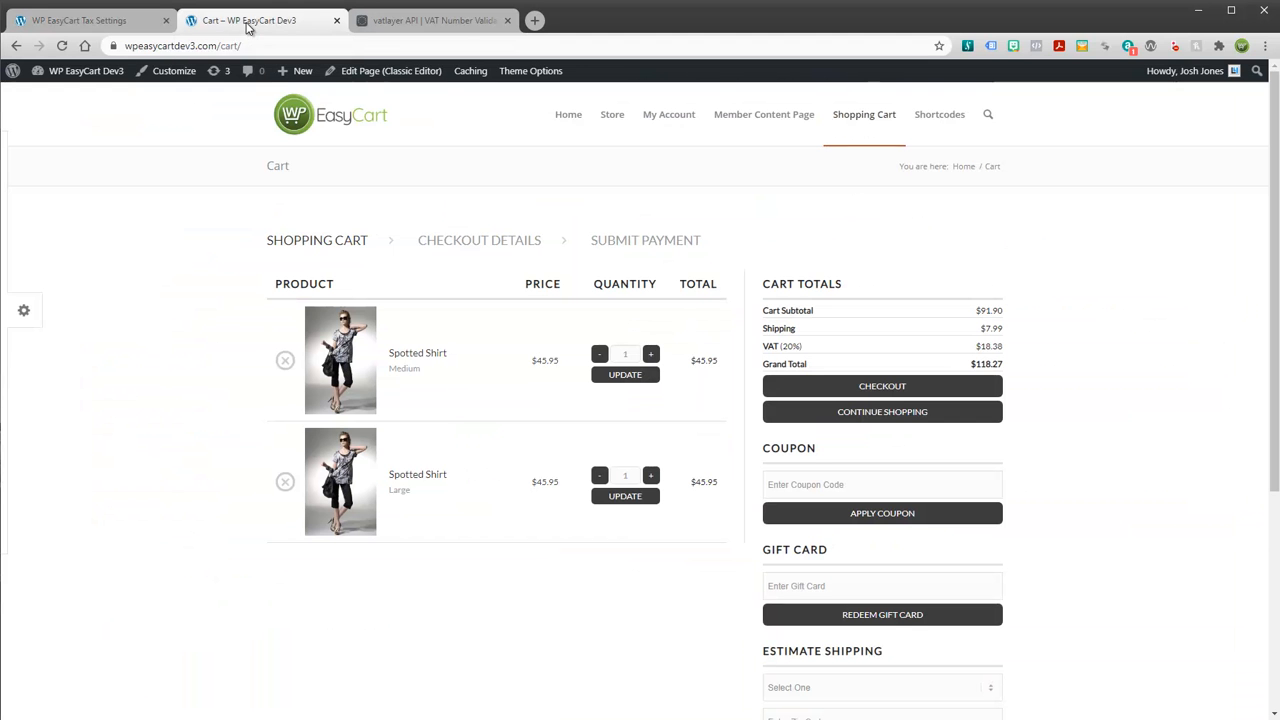
click(61, 46)
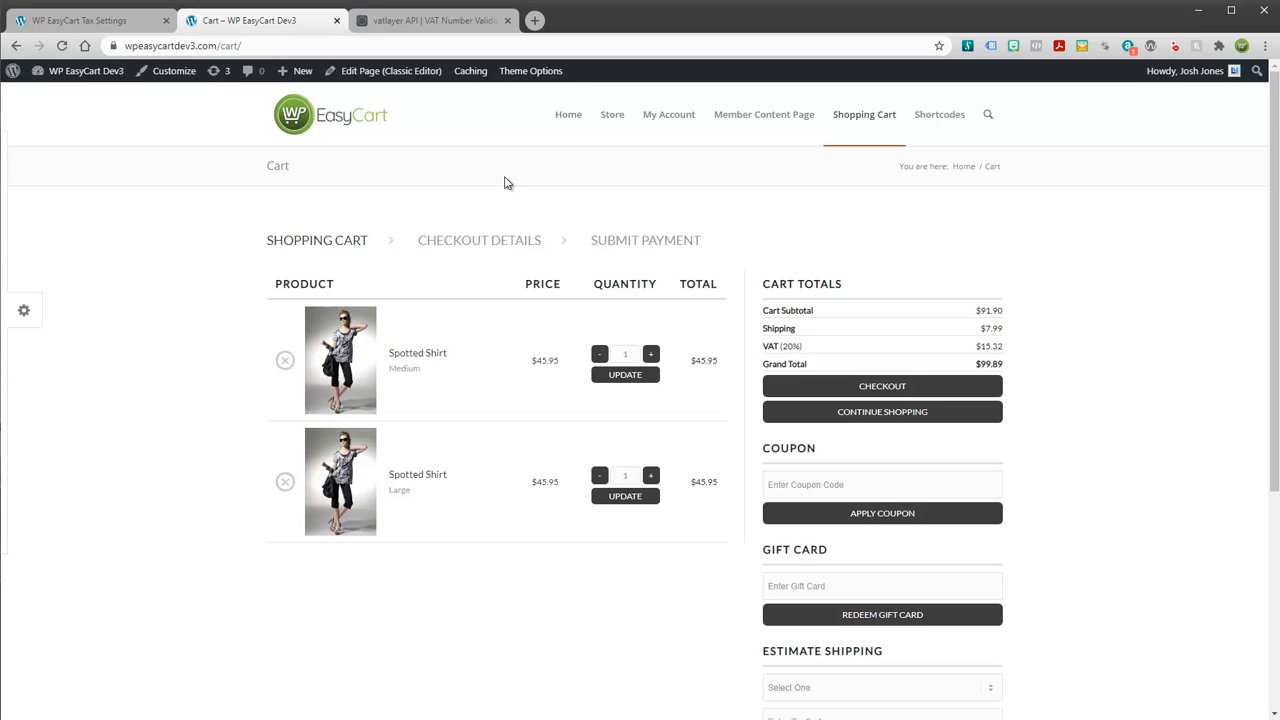
Enable VAT on Shipping in the tax settings and reload the storefront cart to check the VAT line
click(125, 22)
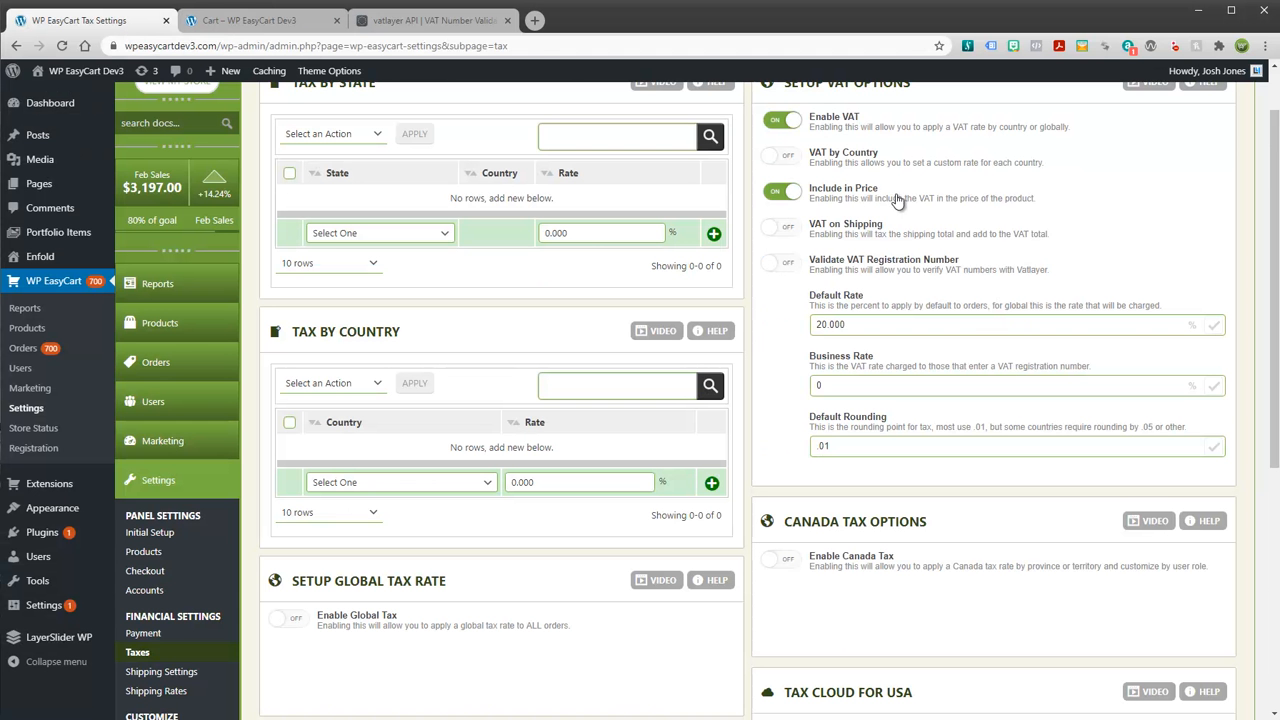
click(788, 231)
click(262, 28)
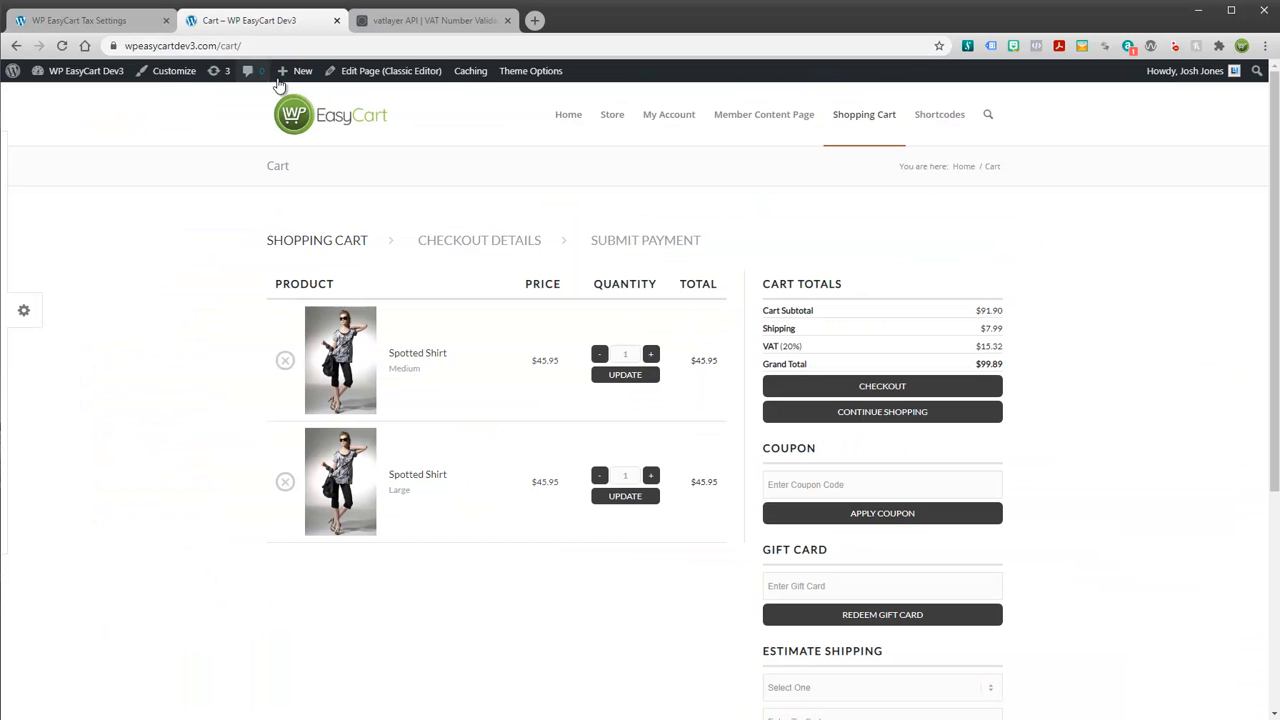
click(63, 47)
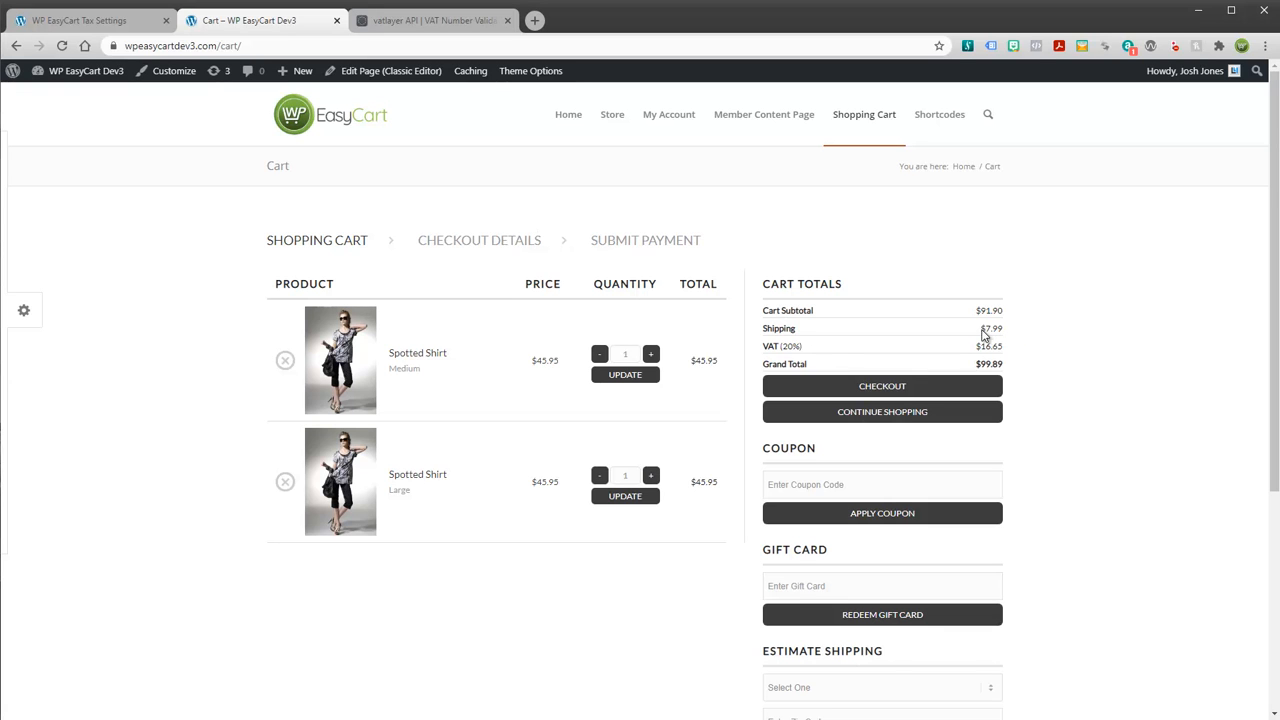
Return to the tax settings and turn off both Include in Price and VAT on Shipping
click(130, 20)
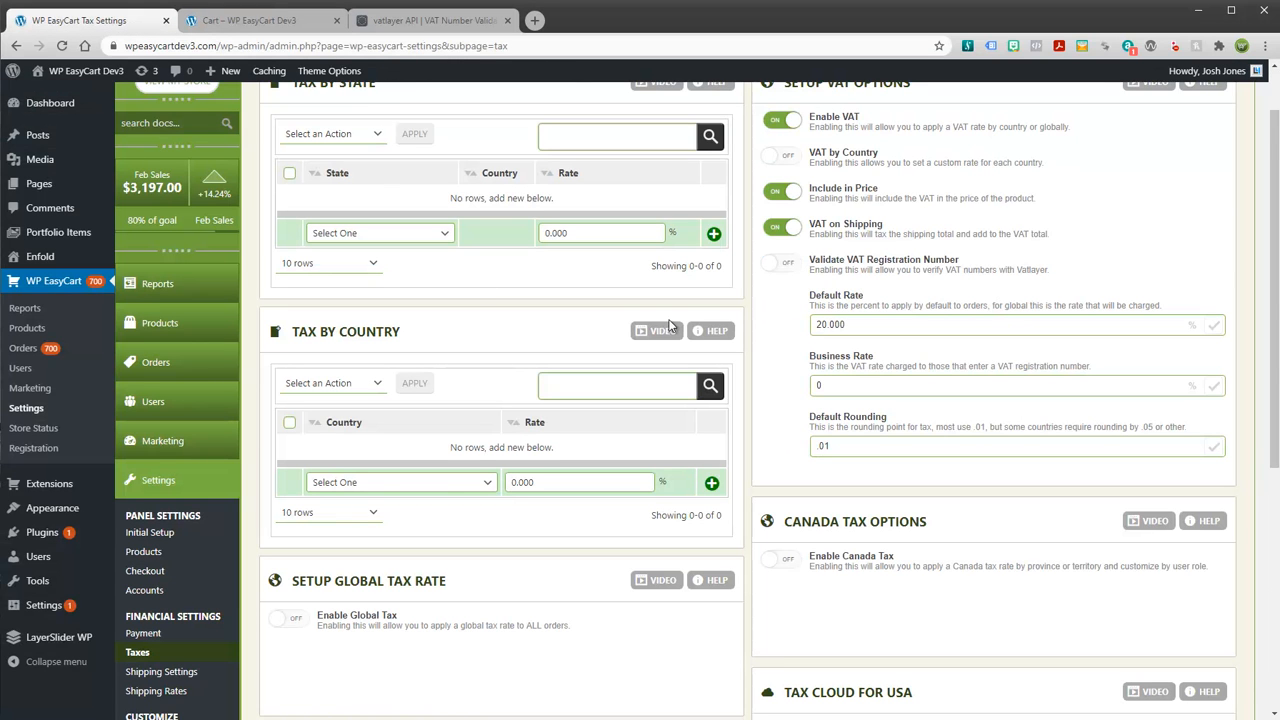
click(781, 195)
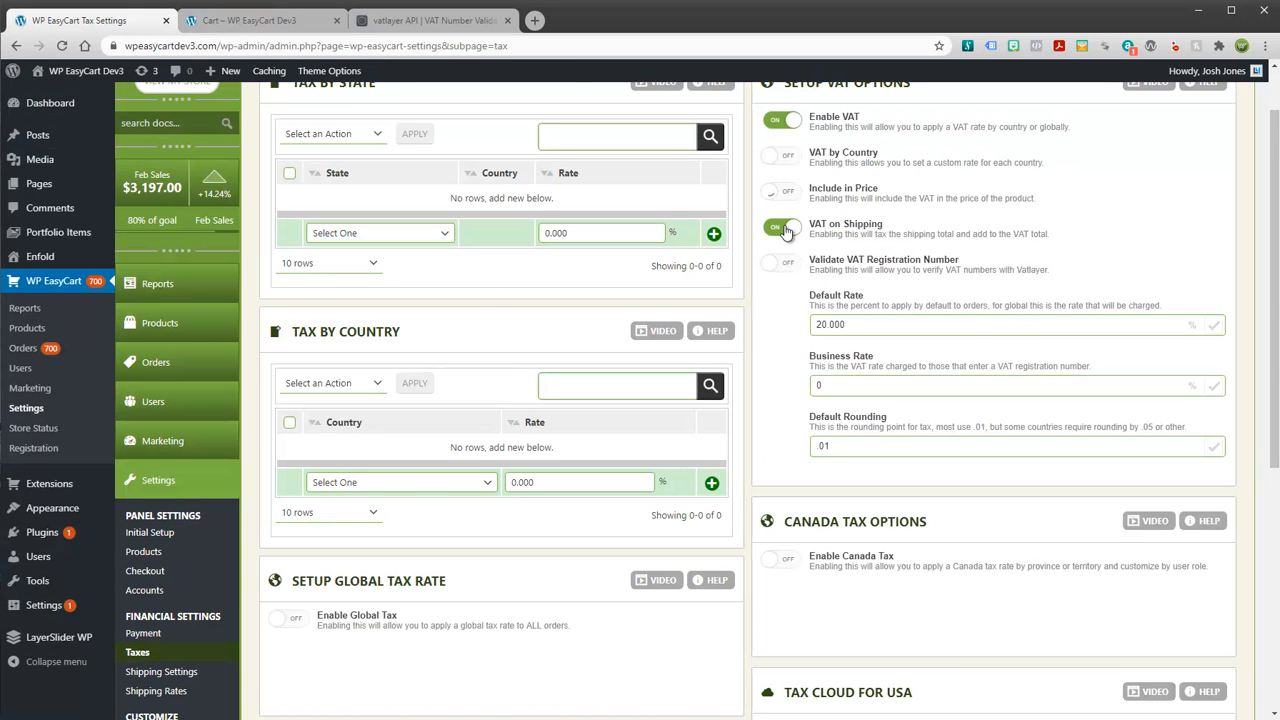
click(784, 228)
On the storefront, proceed from the cart to the checkout details and examine the billing form and VAT line
click(250, 20)
click(889, 386)
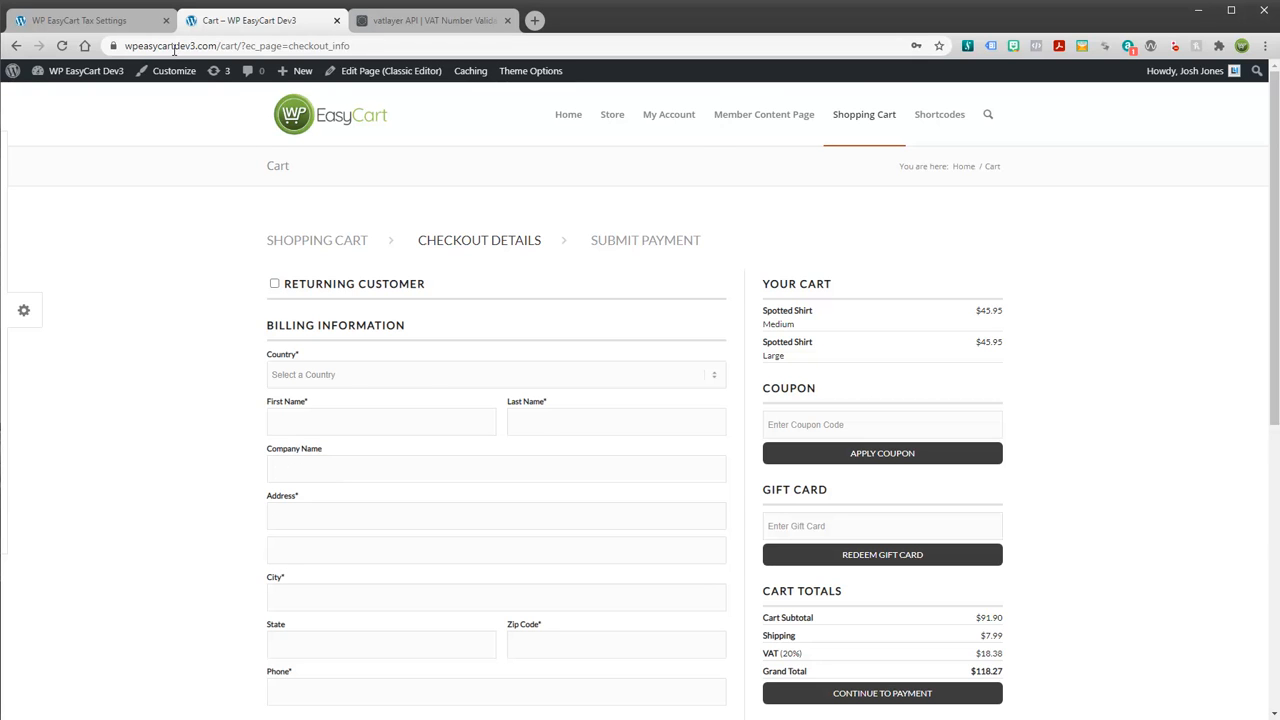
Return to the tax settings, enable Validate VAT Registration Number and copy the Vatlayer API key
click(86, 24)
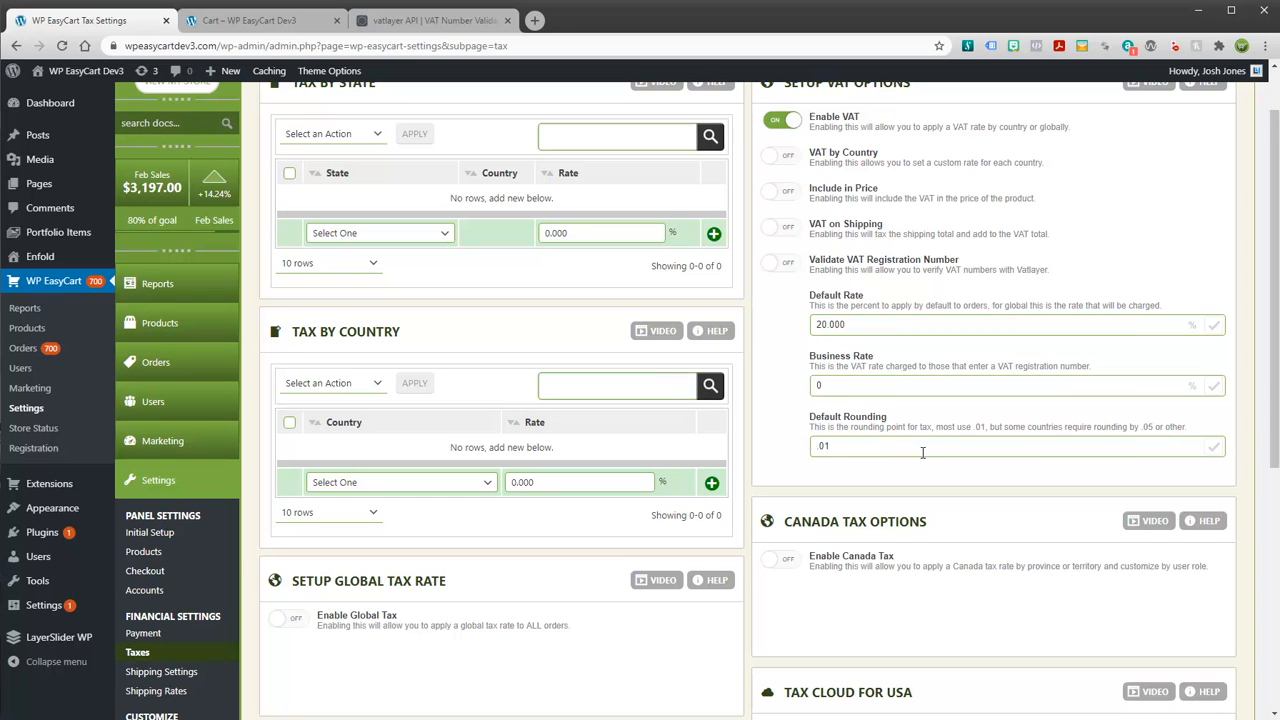
click(888, 447)
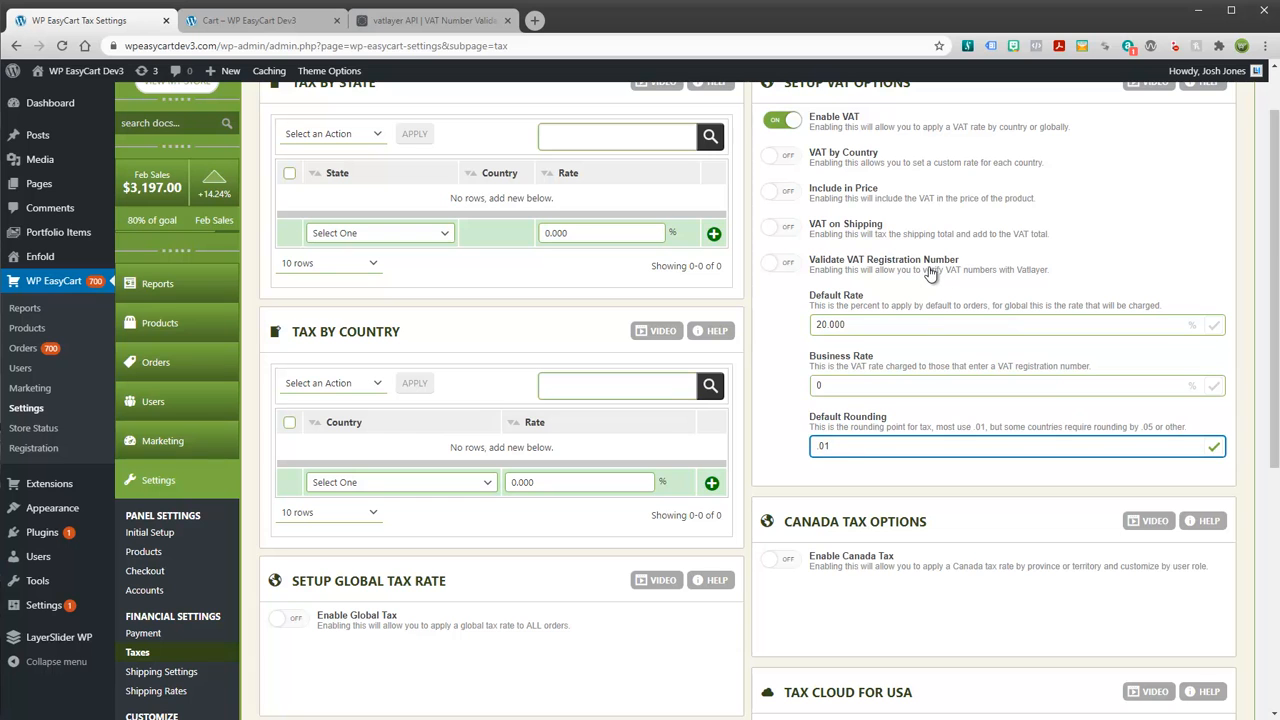
click(784, 263)
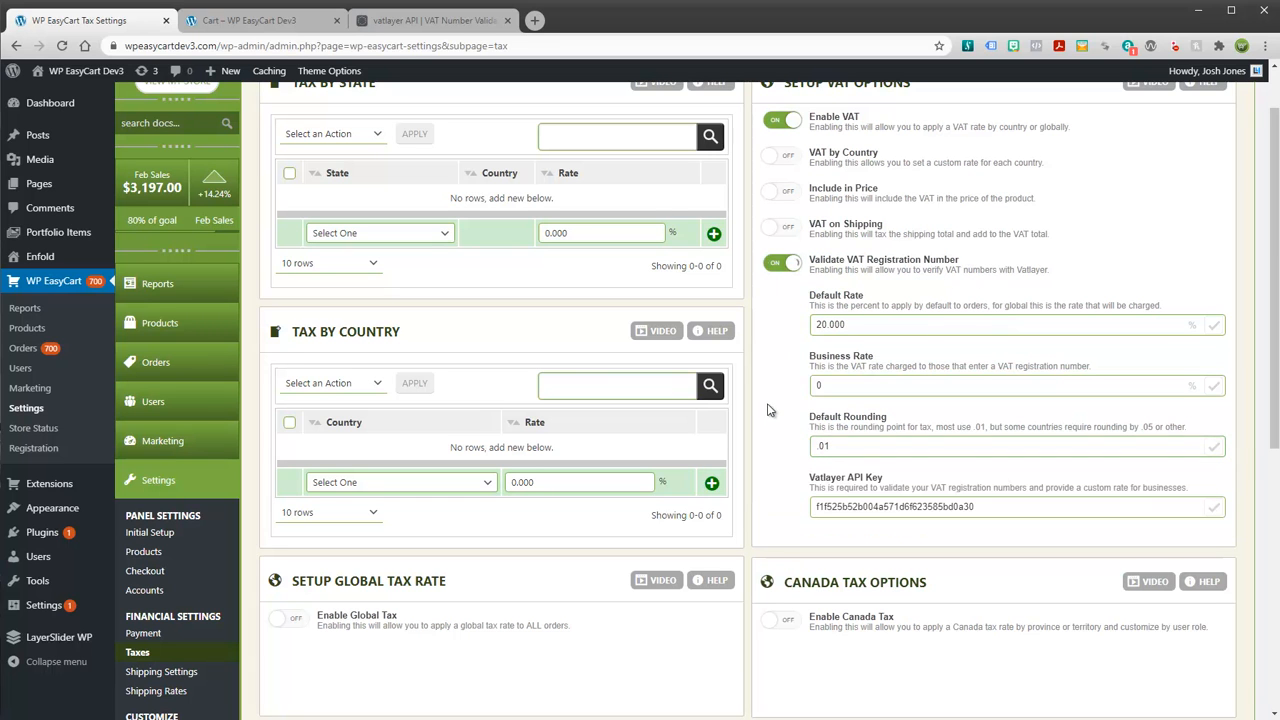
drag(993, 508, 800, 518)
key(ctrl+c)
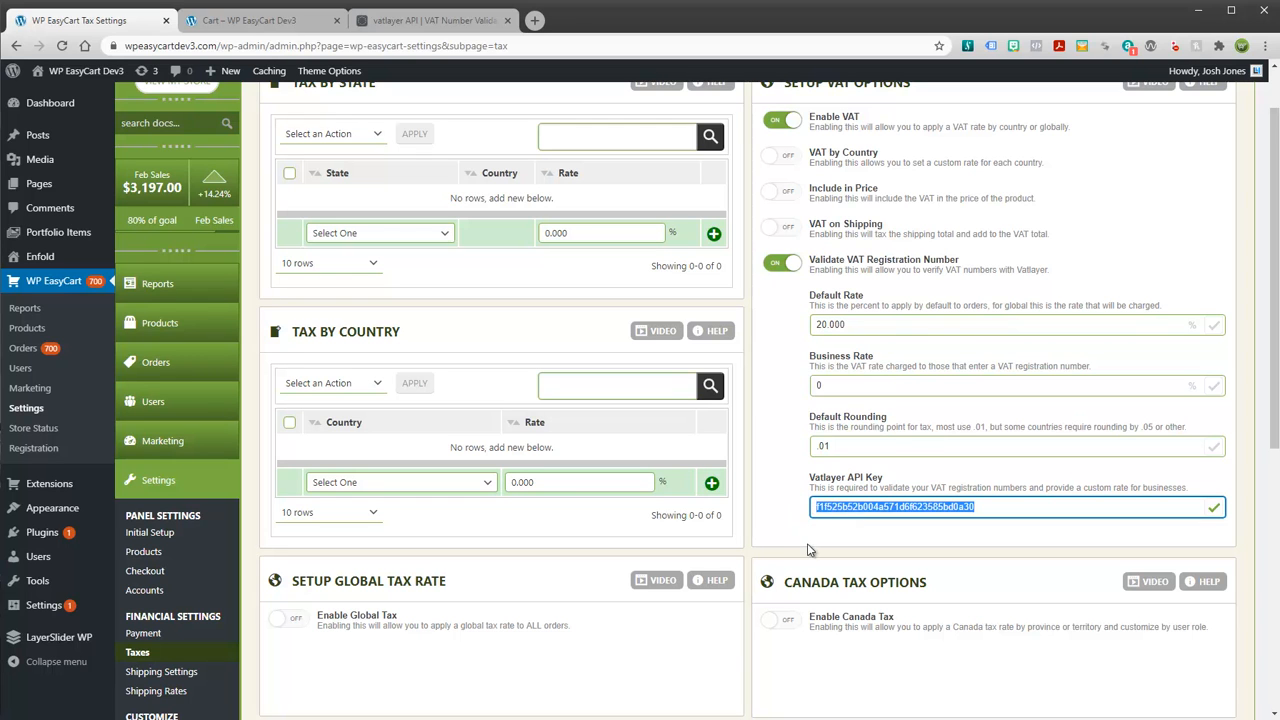
Clear the Vatlayer API Key field, look at the vatlayer website, and paste the API key back into the VAT options
key(BackSpace)
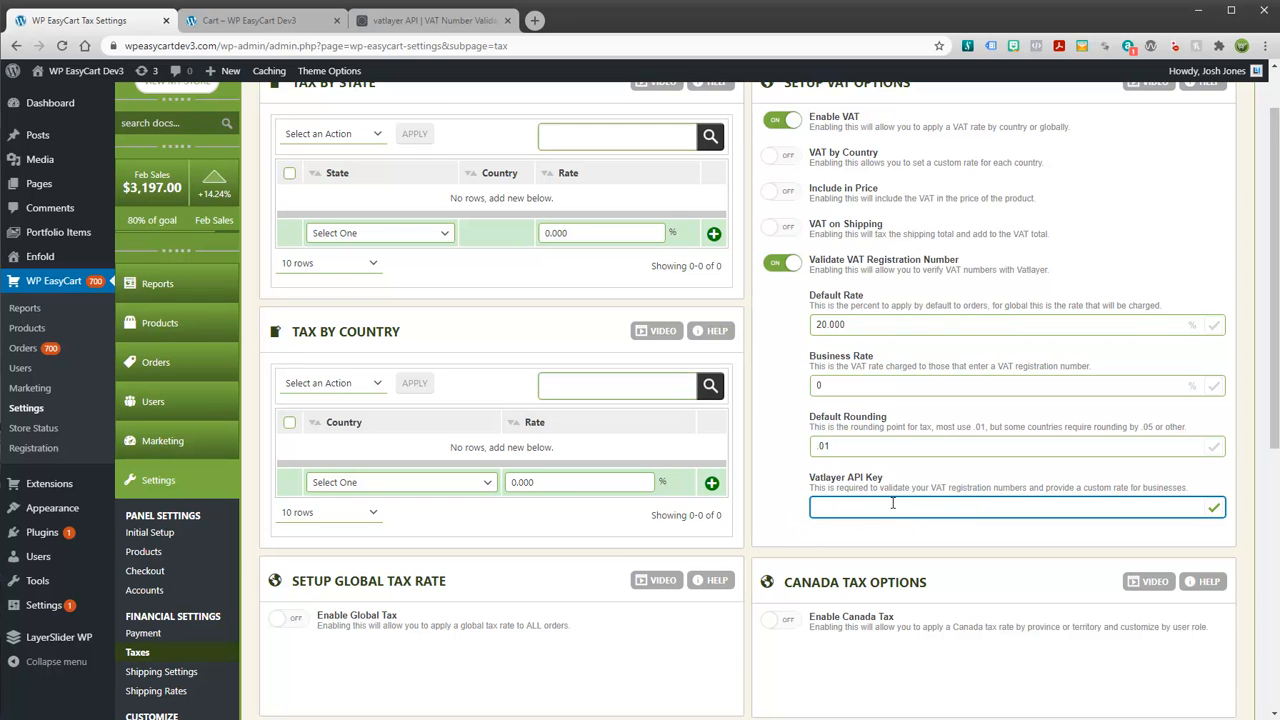
click(420, 22)
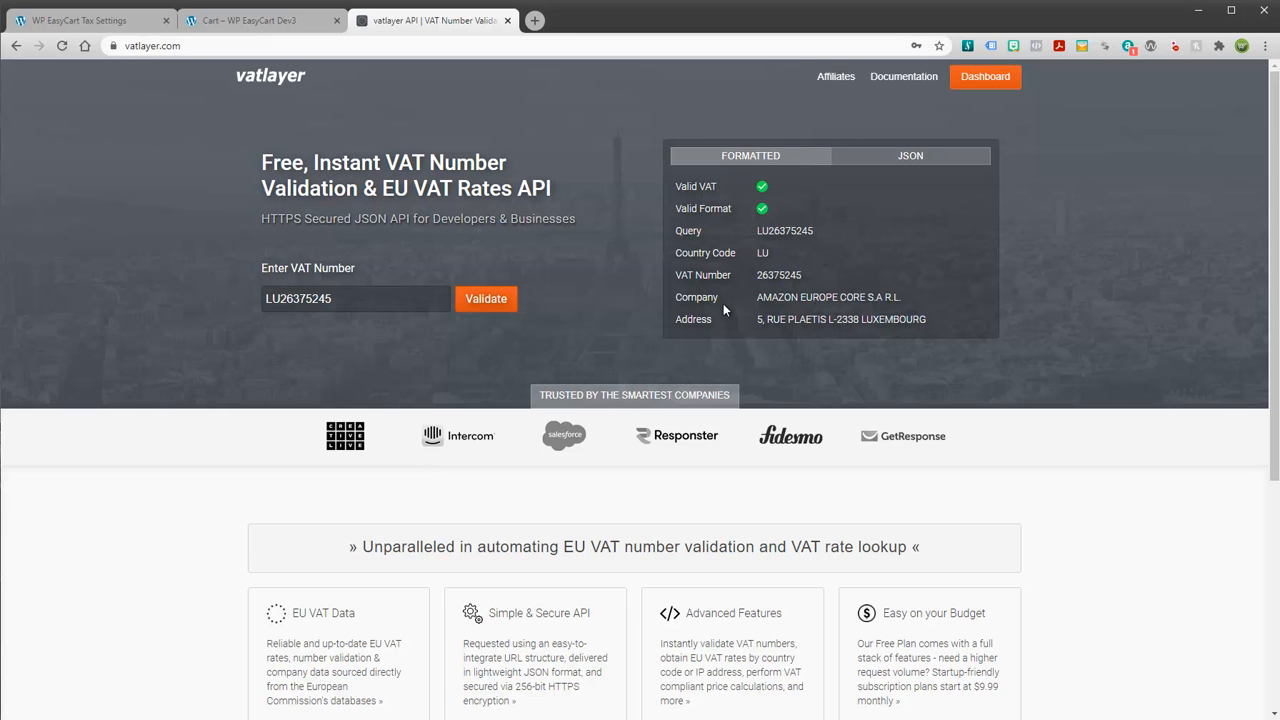
click(112, 22)
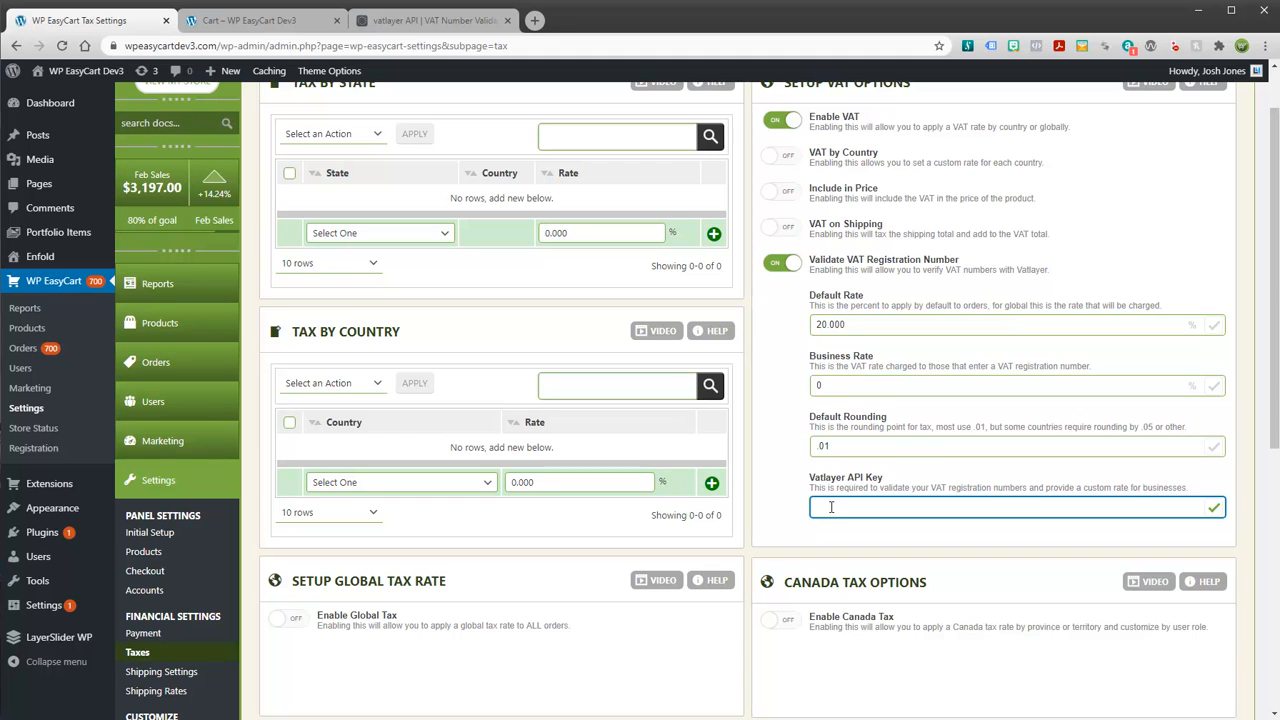
key(ctrl+v)
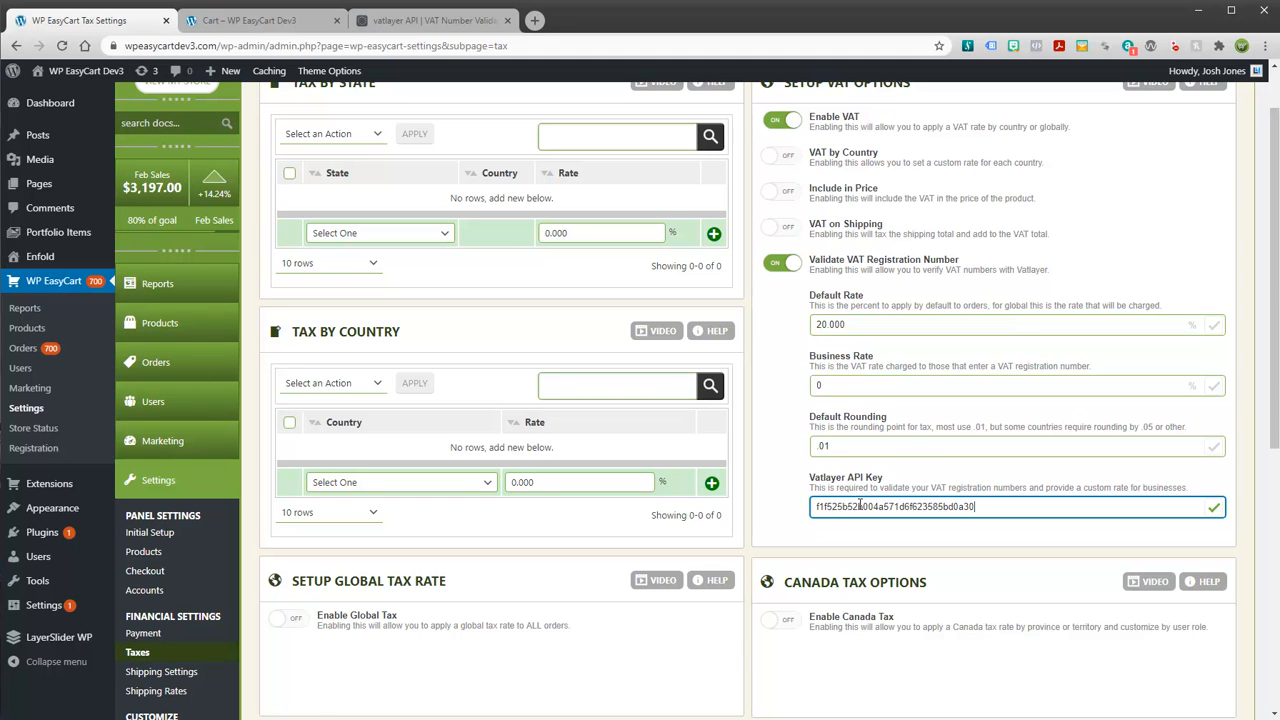
key(Tab)
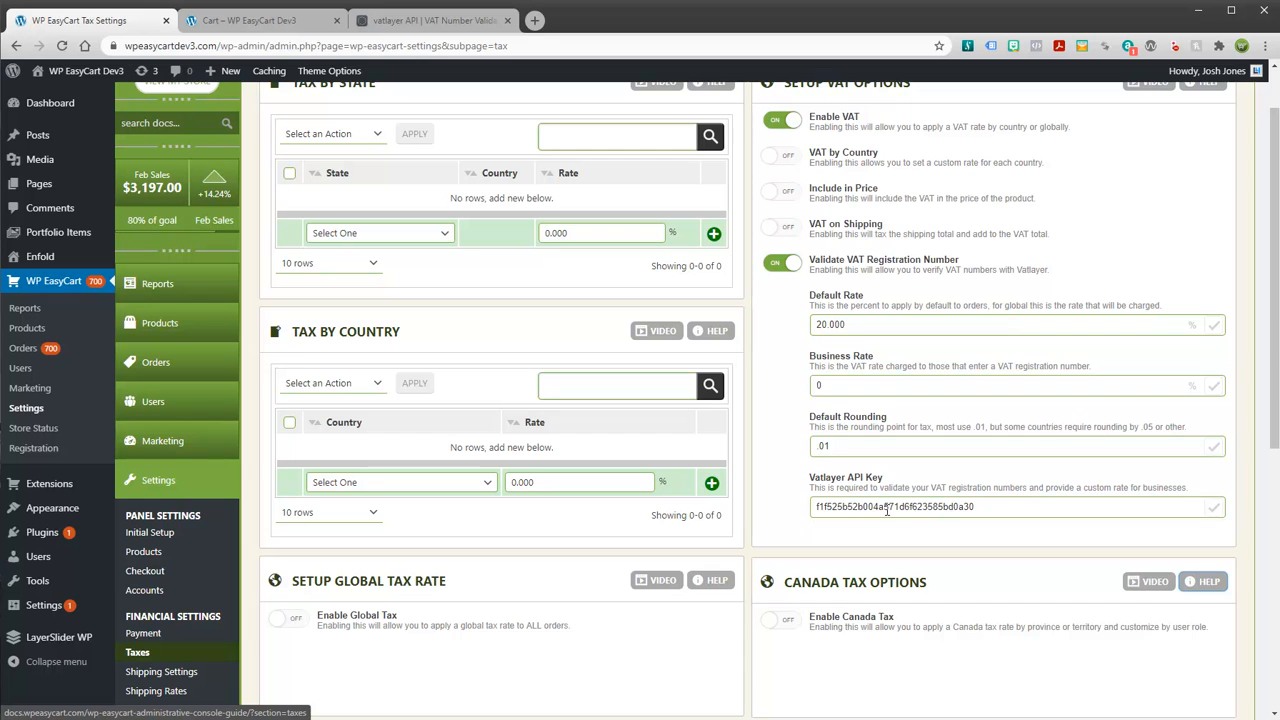
drag(988, 505, 810, 508)
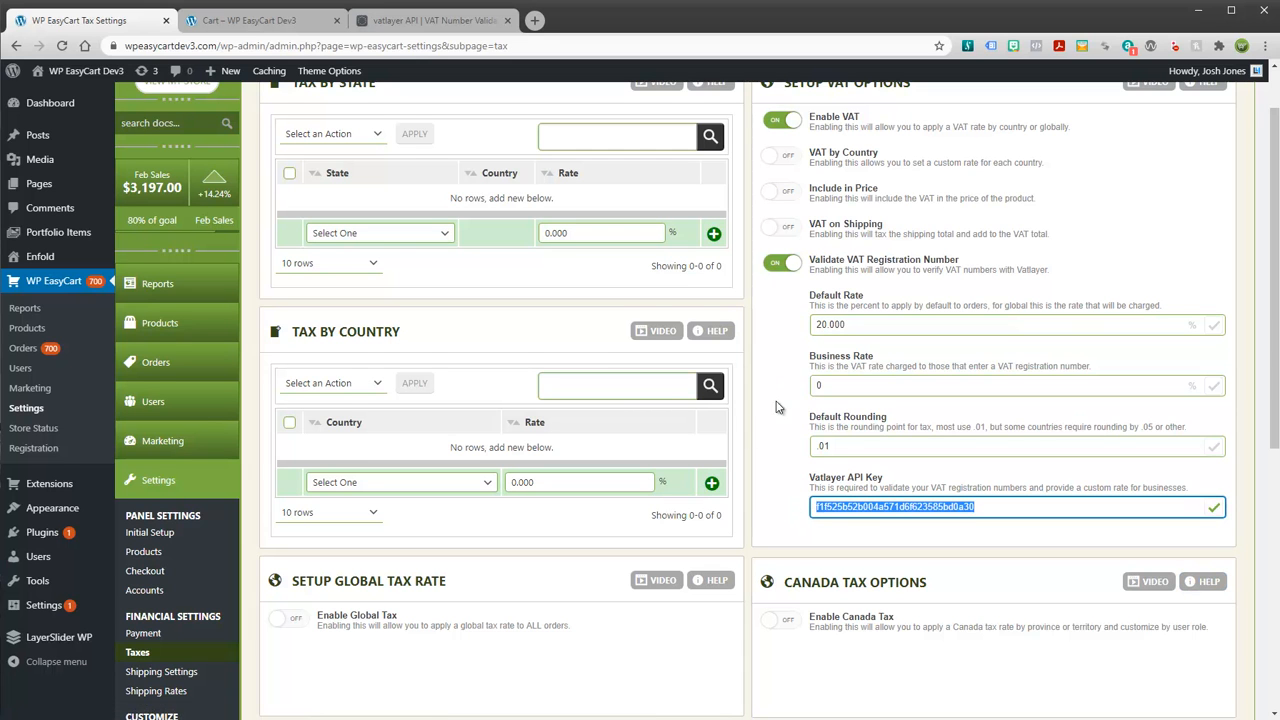
scroll(790, 360, up, 2)
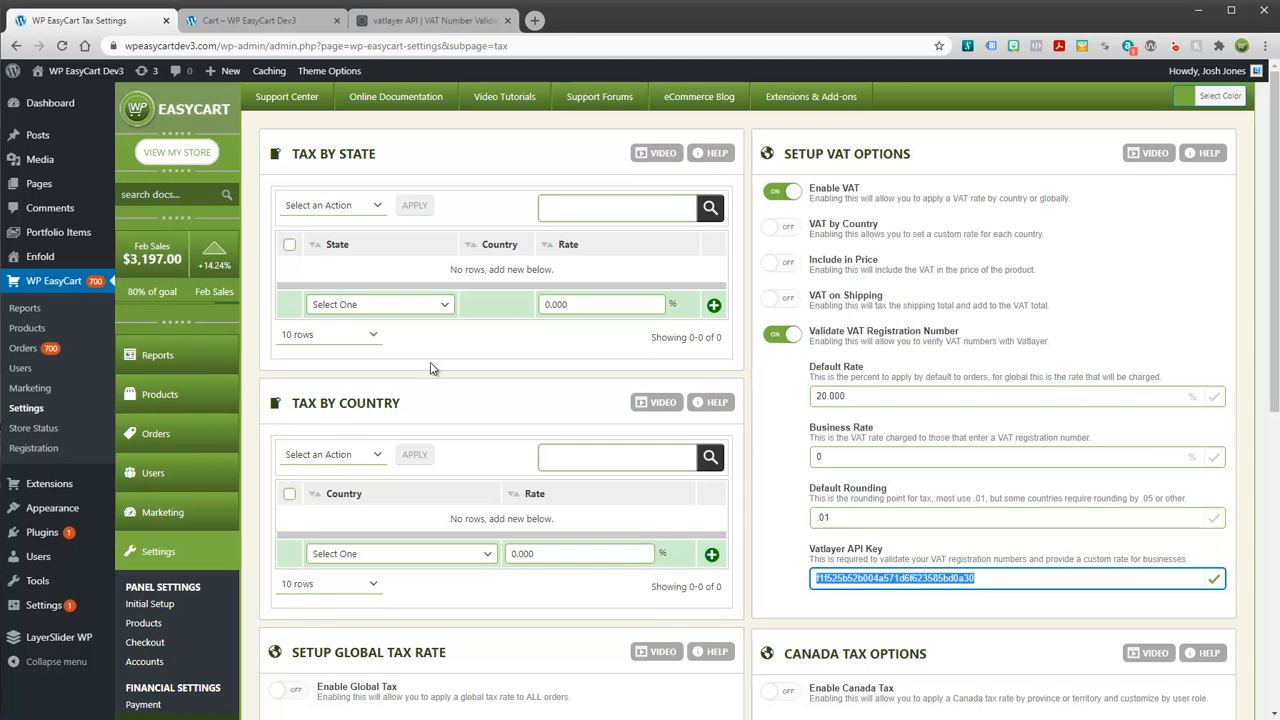
In the storefront checkout's billing form, choose United Kingdom as the country and Berkshire as the county
key(ctrl+Tab)
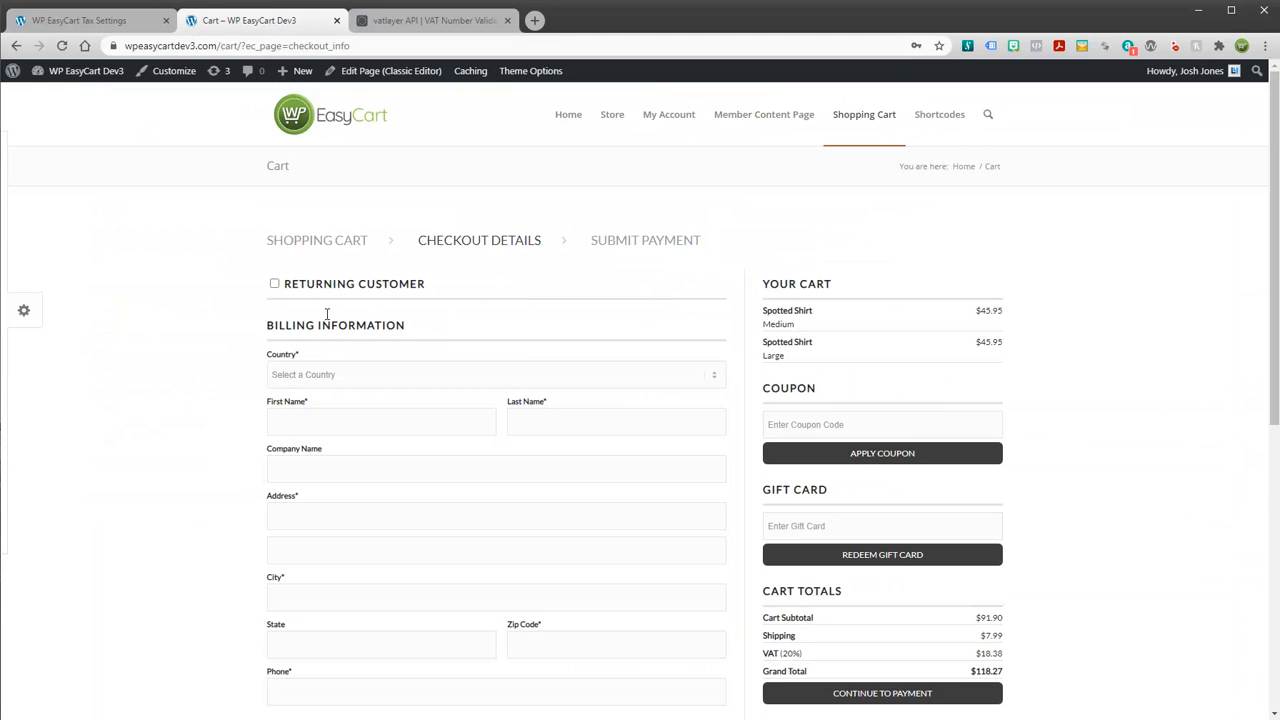
scroll(327, 320, down, 2)
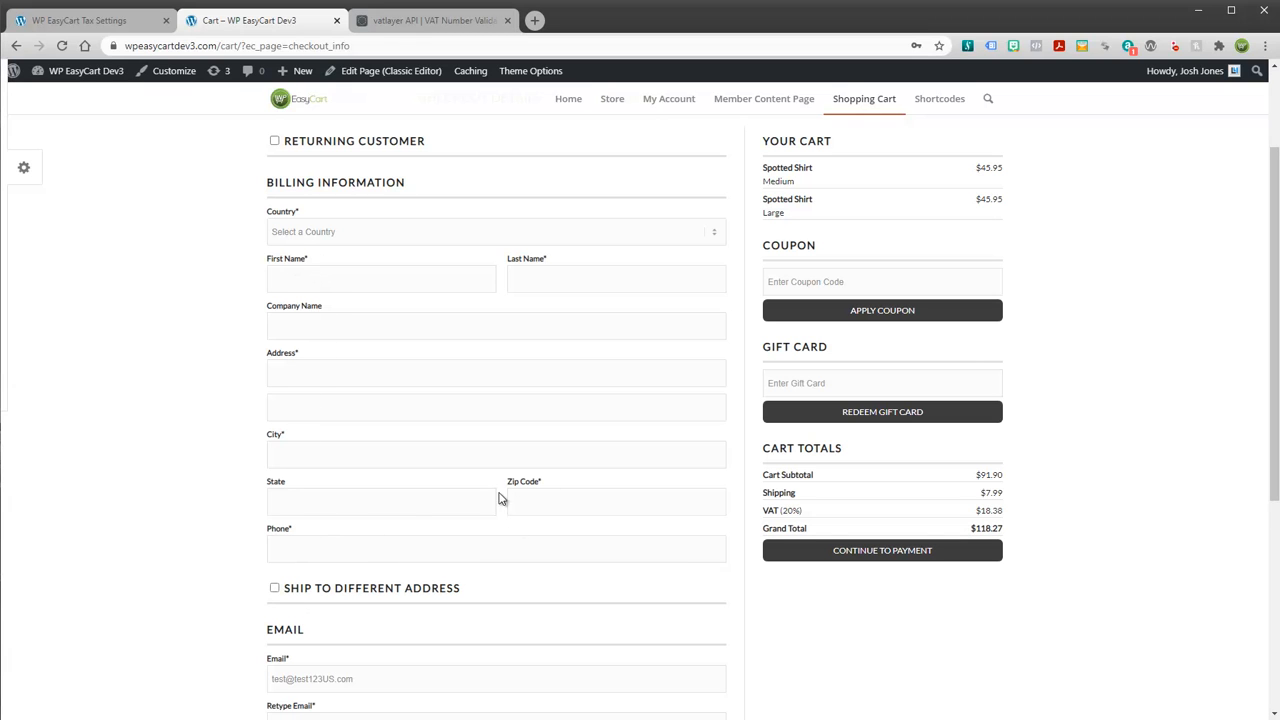
click(307, 237)
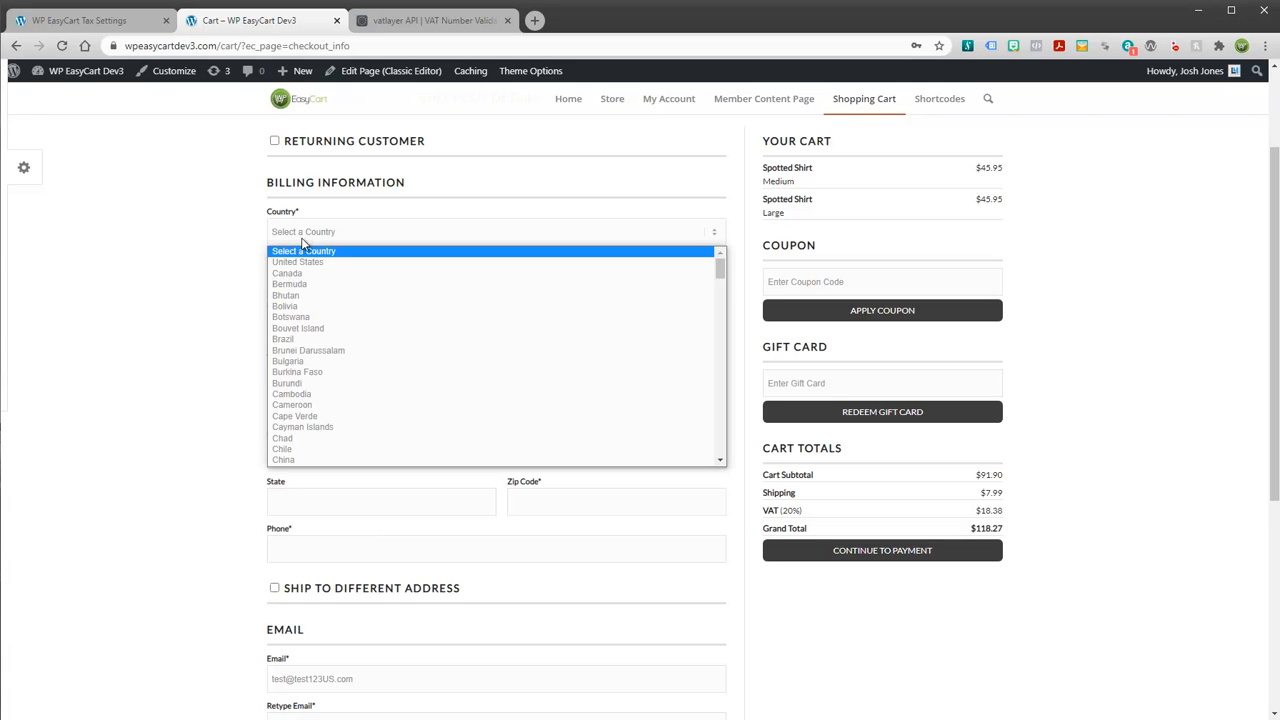
click(302, 262)
click(304, 240)
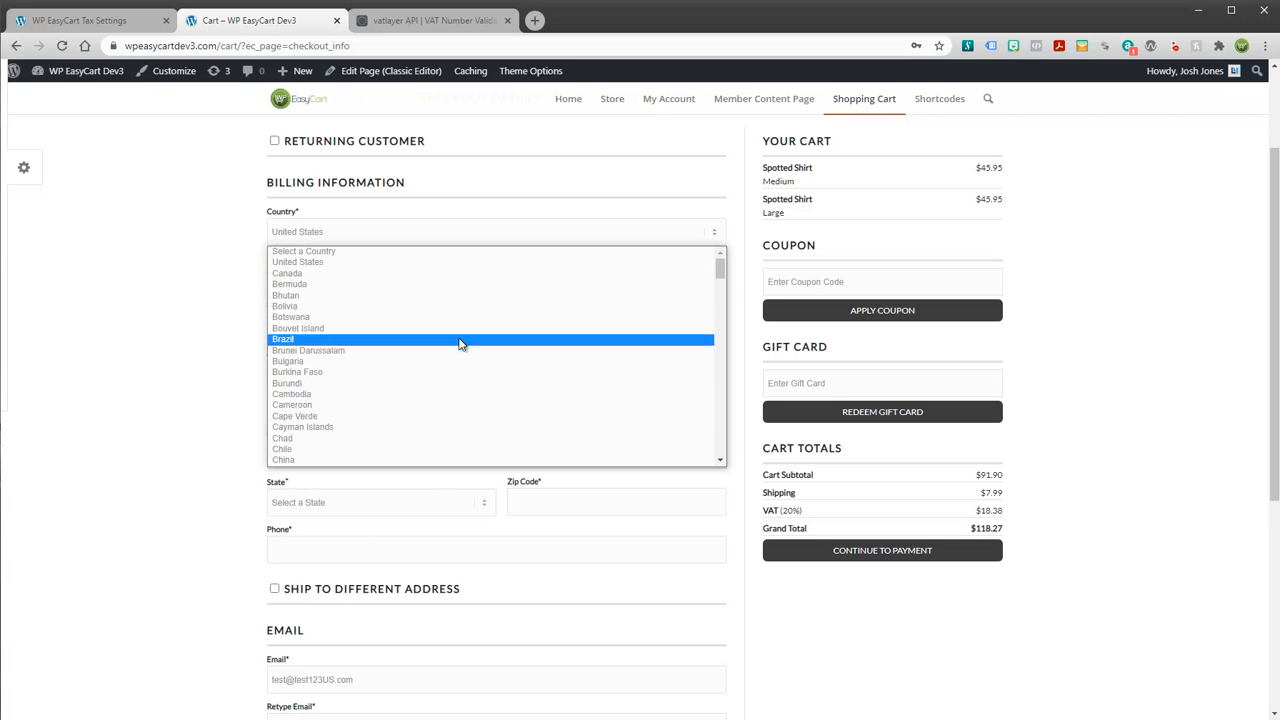
drag(720, 268, 726, 460)
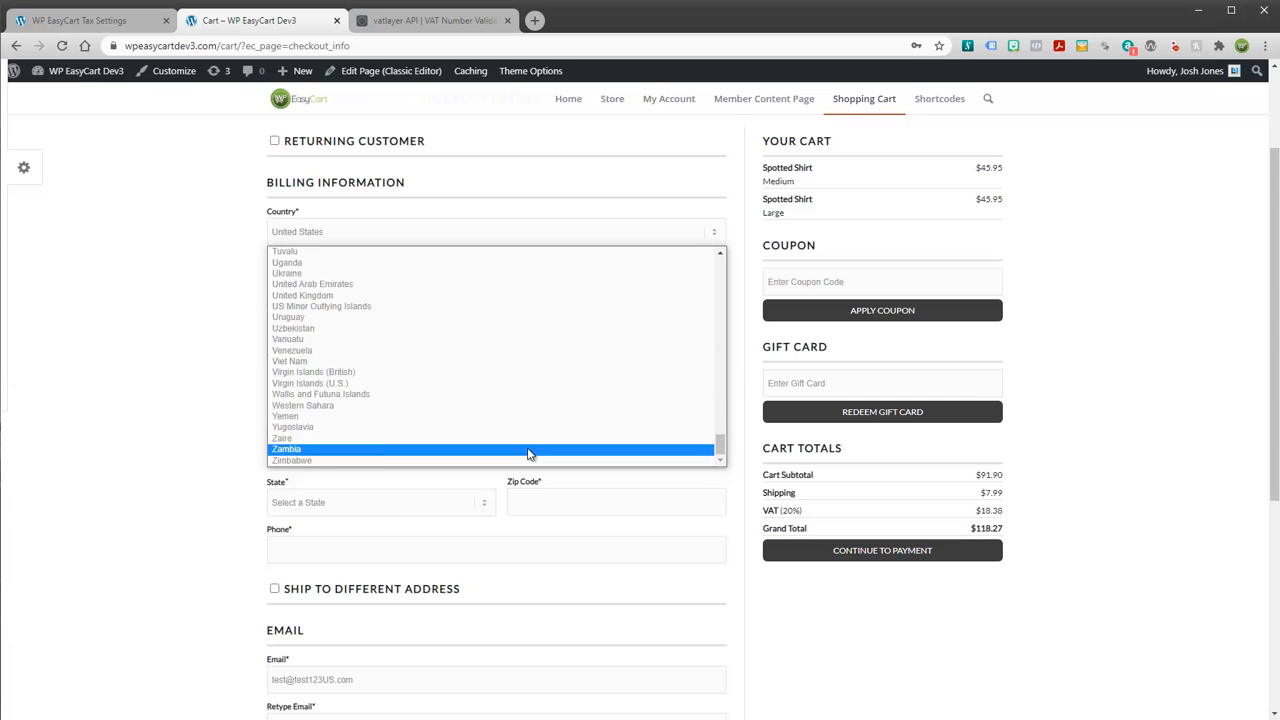
click(295, 294)
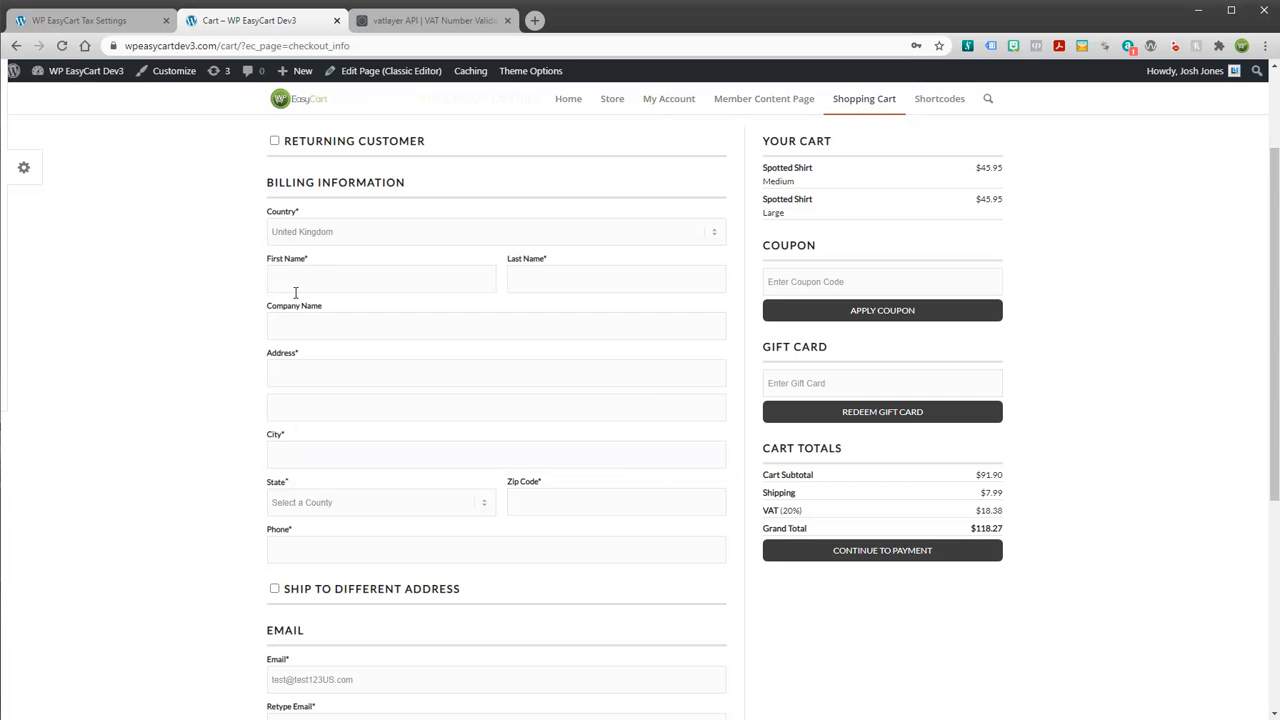
click(339, 504)
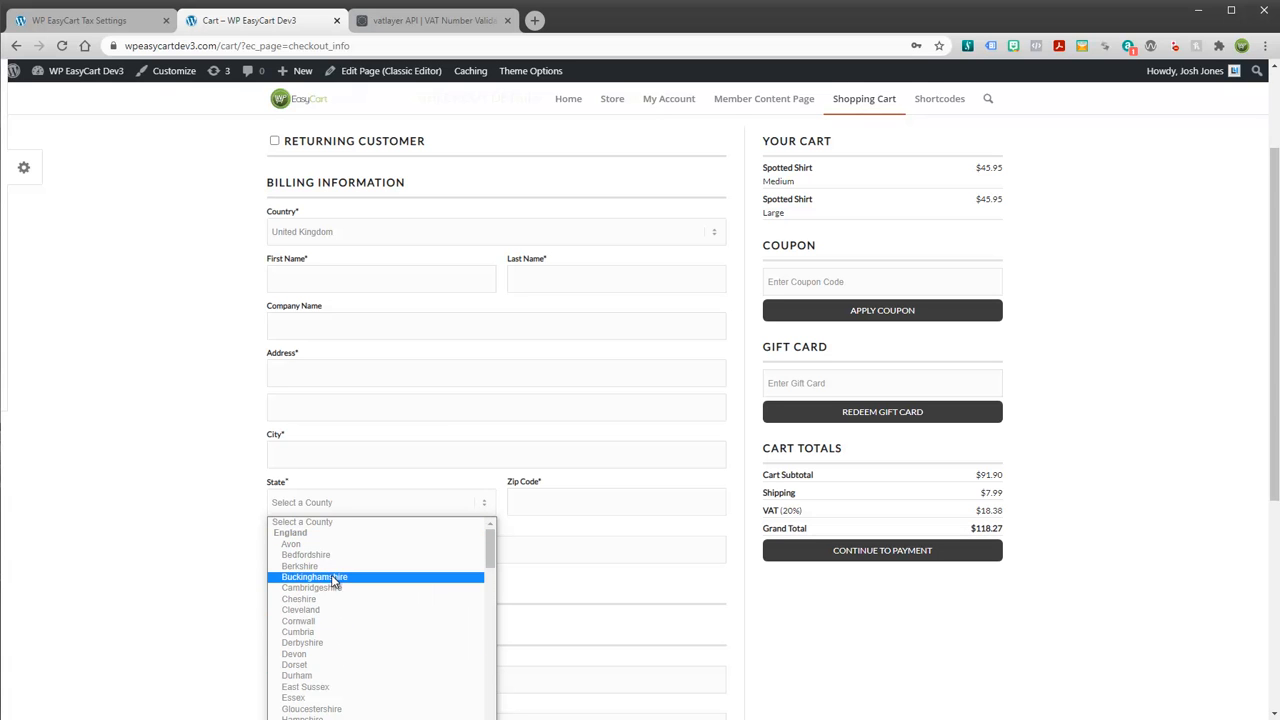
scroll(430, 582, down, 5)
scroll(471, 606, up, 5)
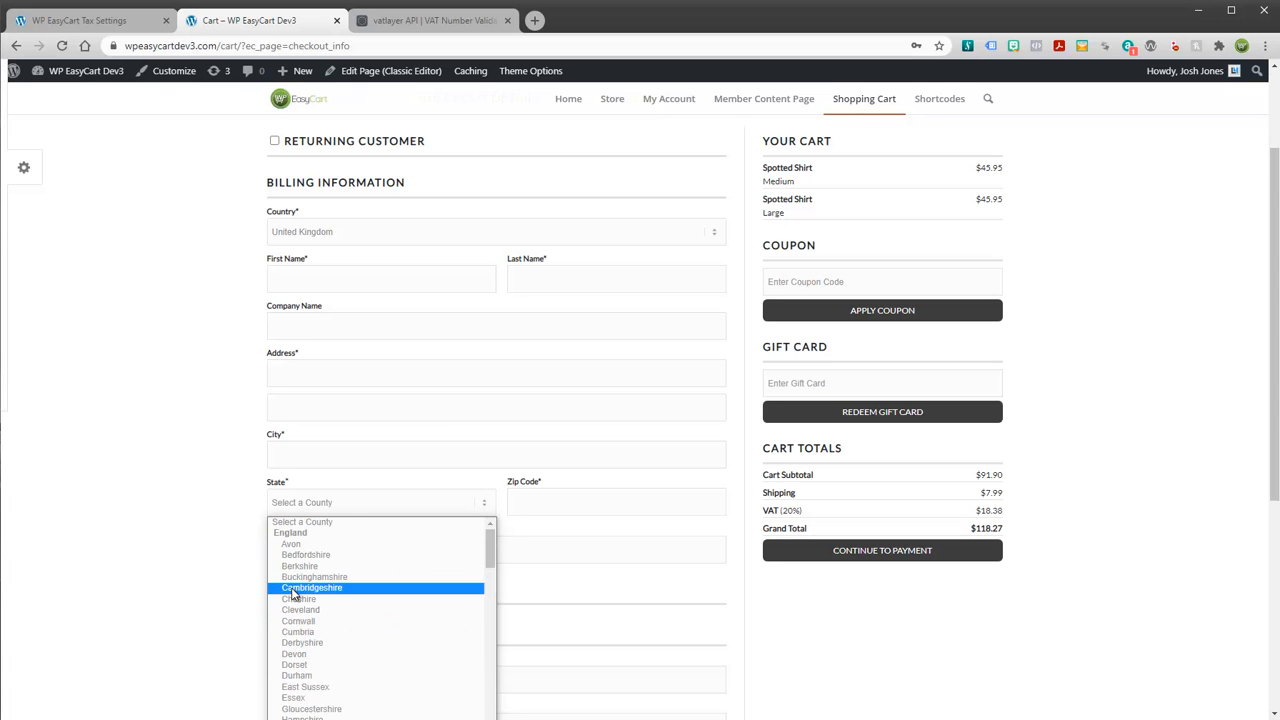
click(300, 566)
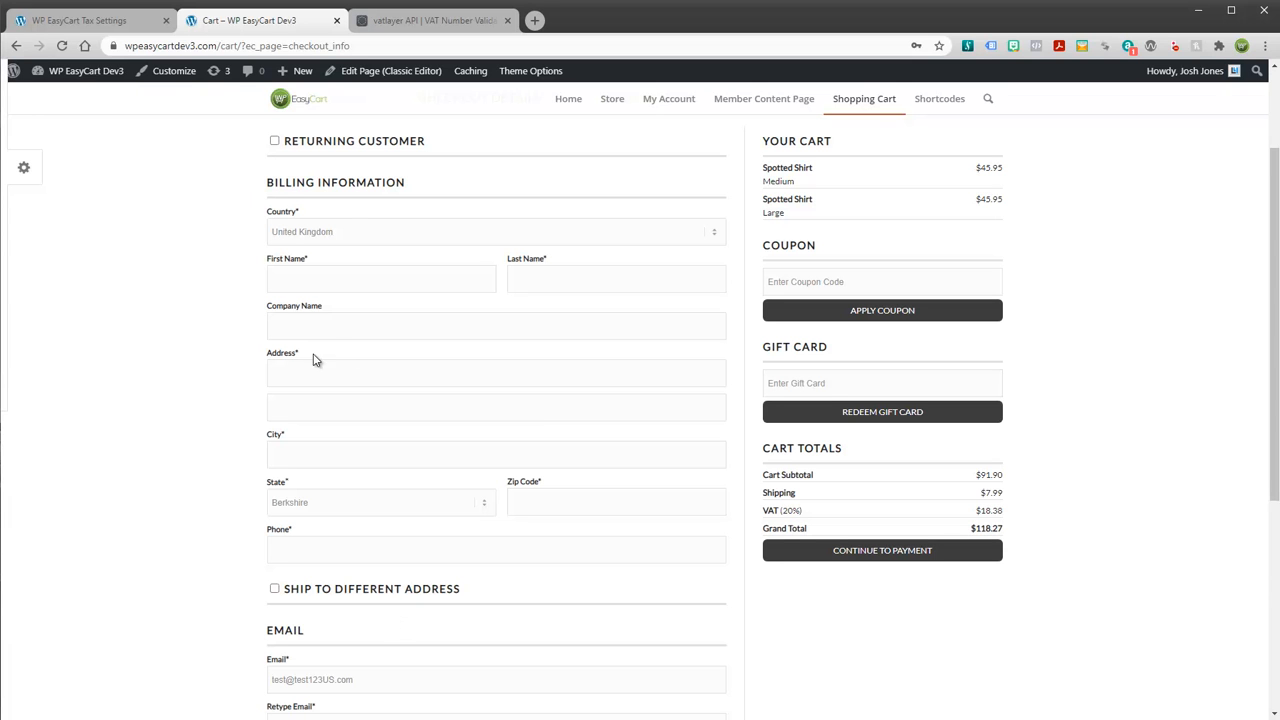
Return to the WP EasyCart admin and enable VAT Registration Number in the checkout form settings
click(98, 22)
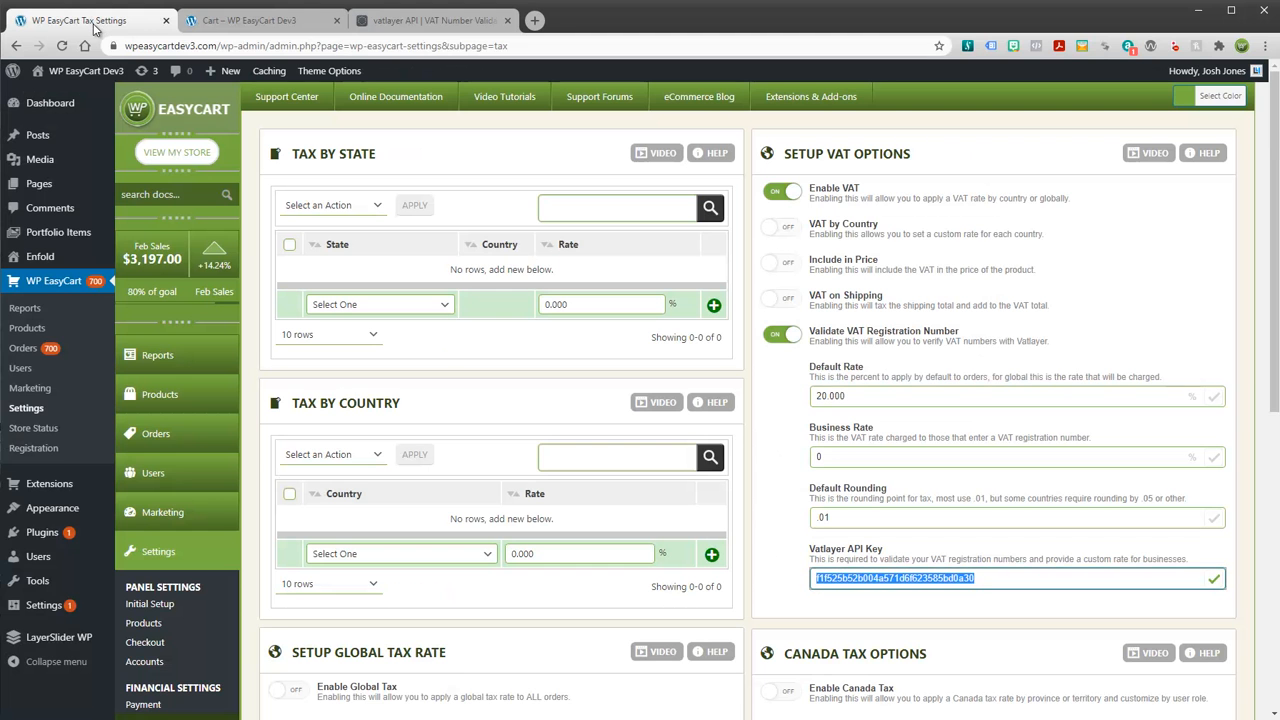
click(152, 650)
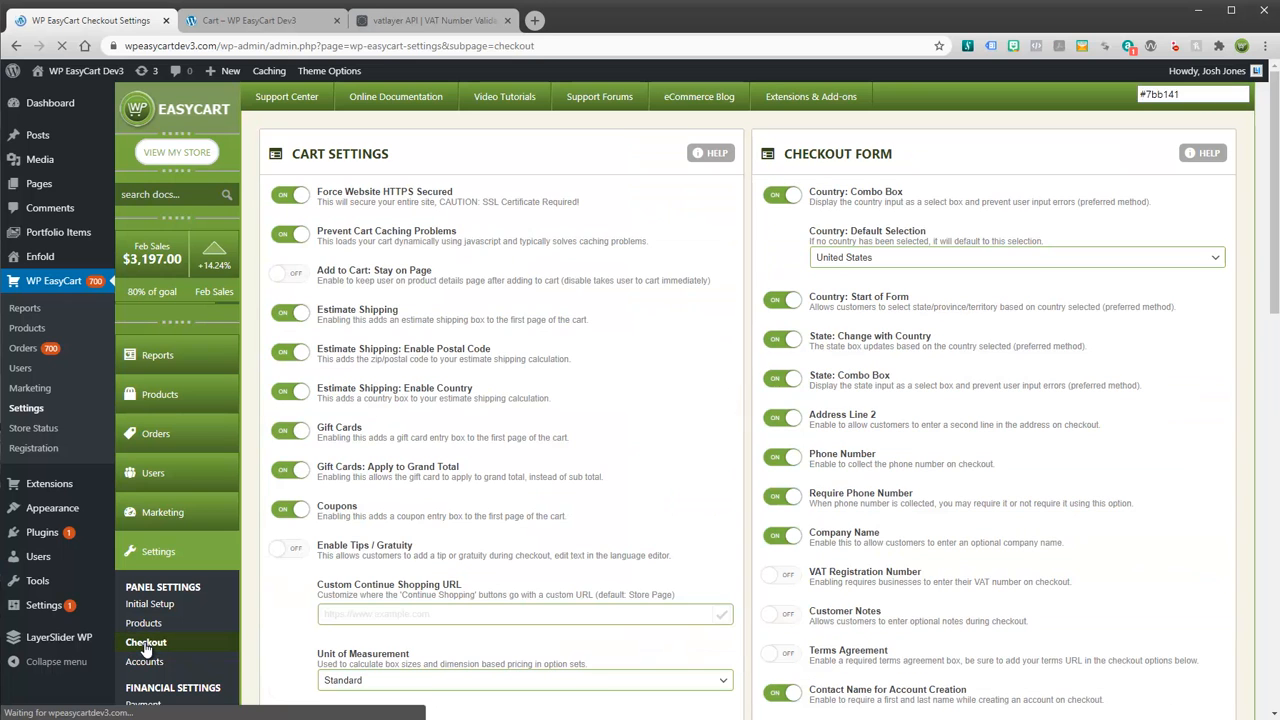
scroll(864, 557, down, 1)
scroll(864, 550, up, 1)
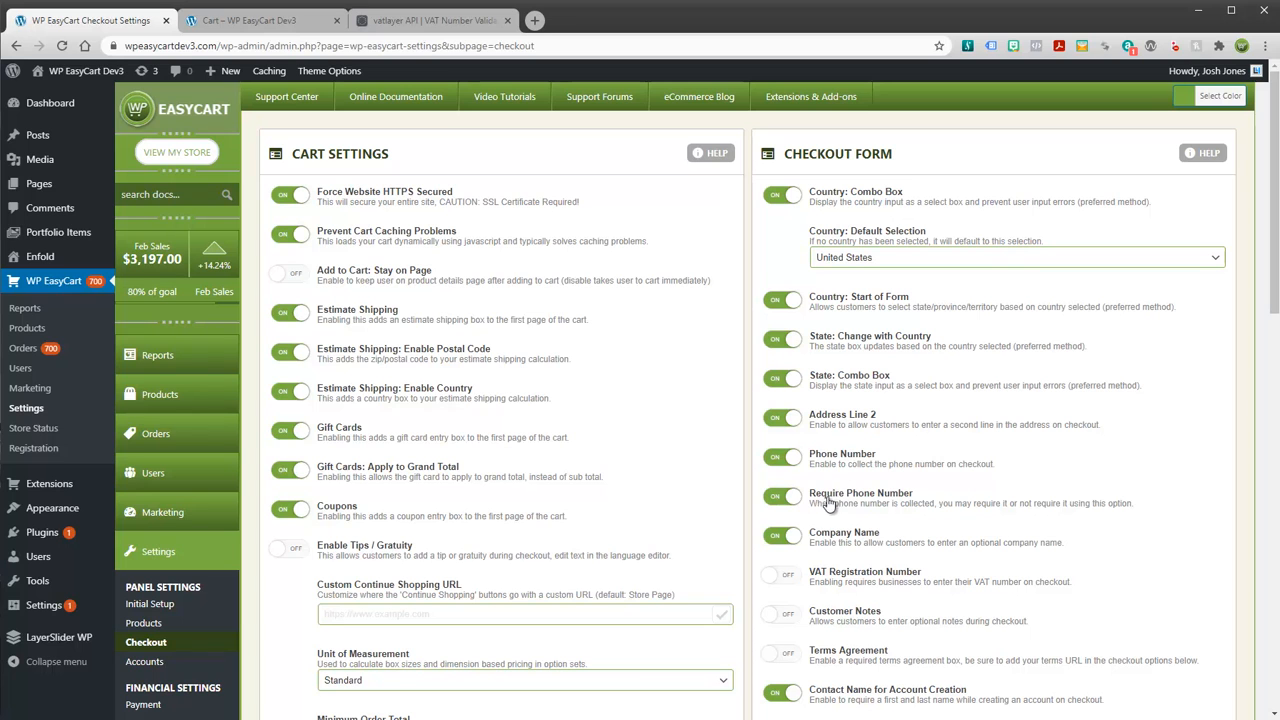
click(784, 576)
Reload the storefront checkout details and examine the VAT Registration Number field in the billing form
click(250, 20)
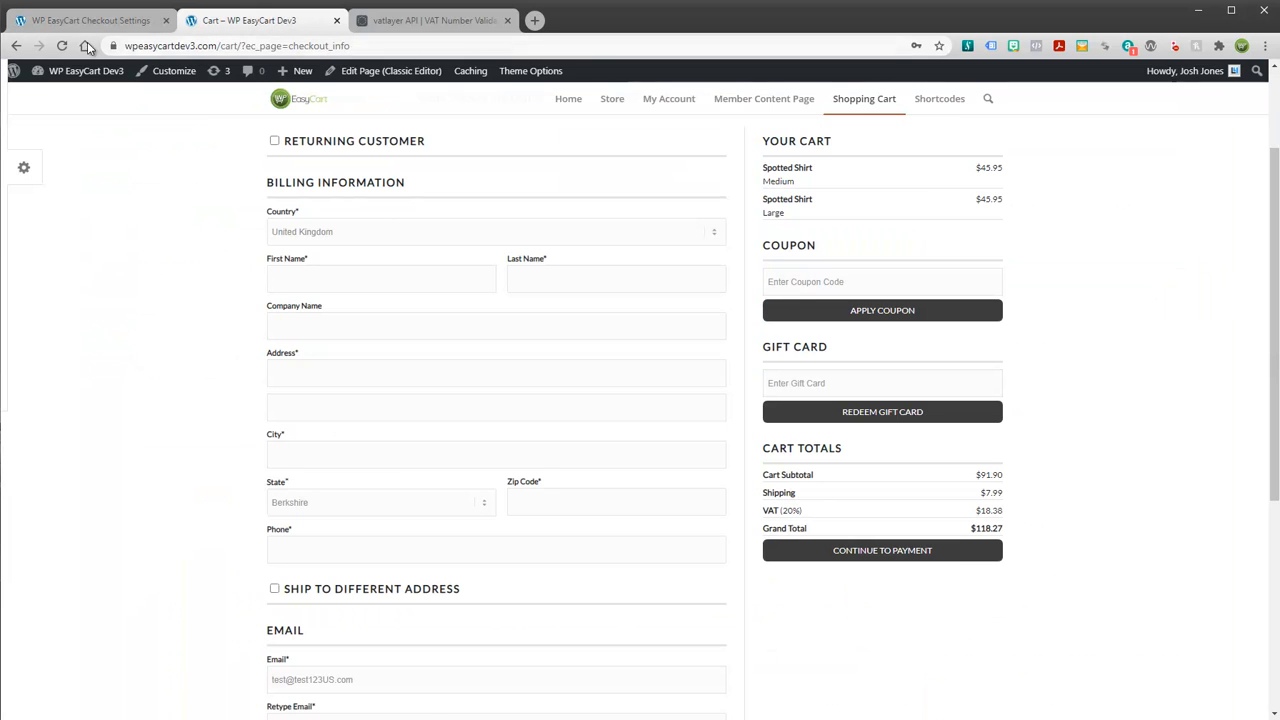
click(64, 46)
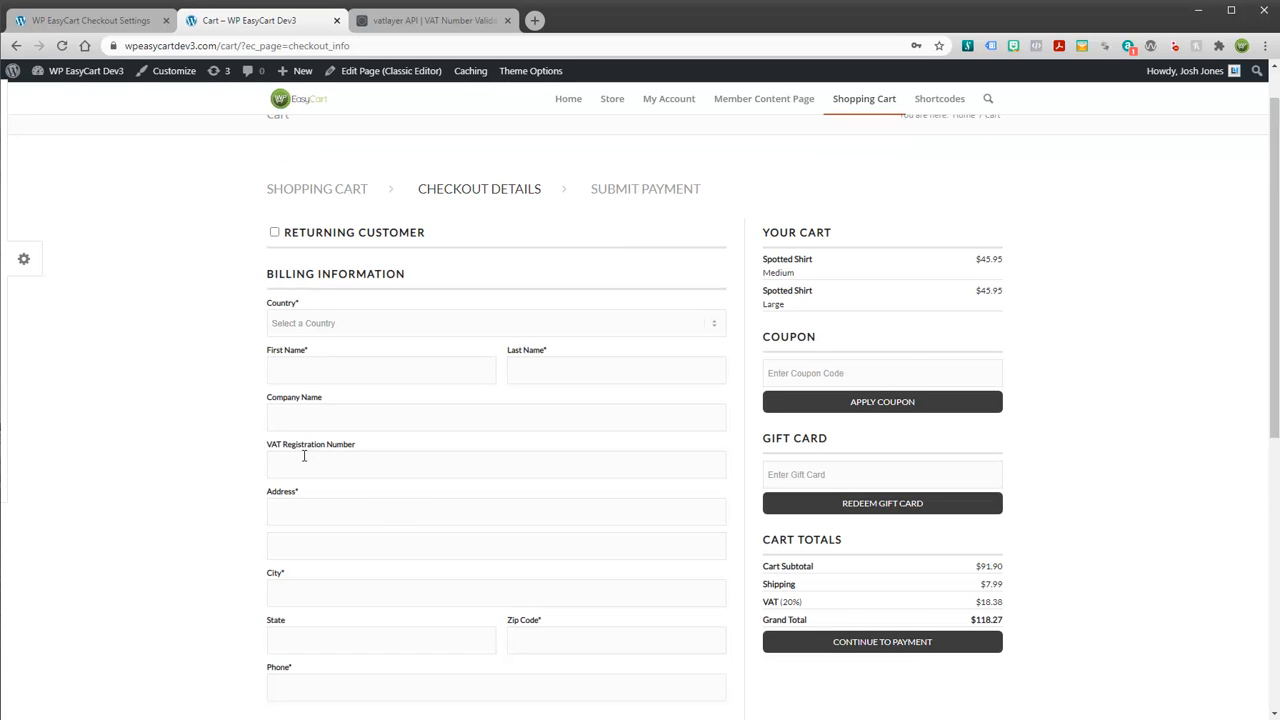
click(304, 460)
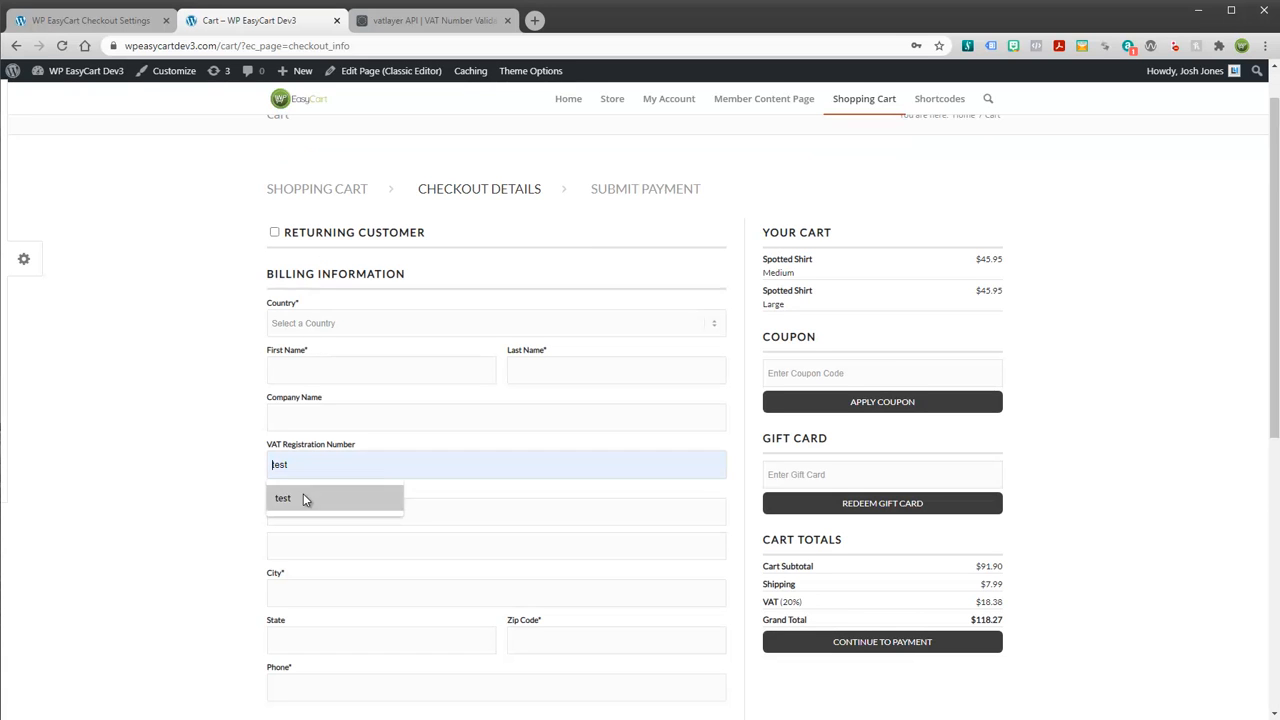
Go back to the tax settings in the admin and turn off Validate VAT Registration Number
click(110, 20)
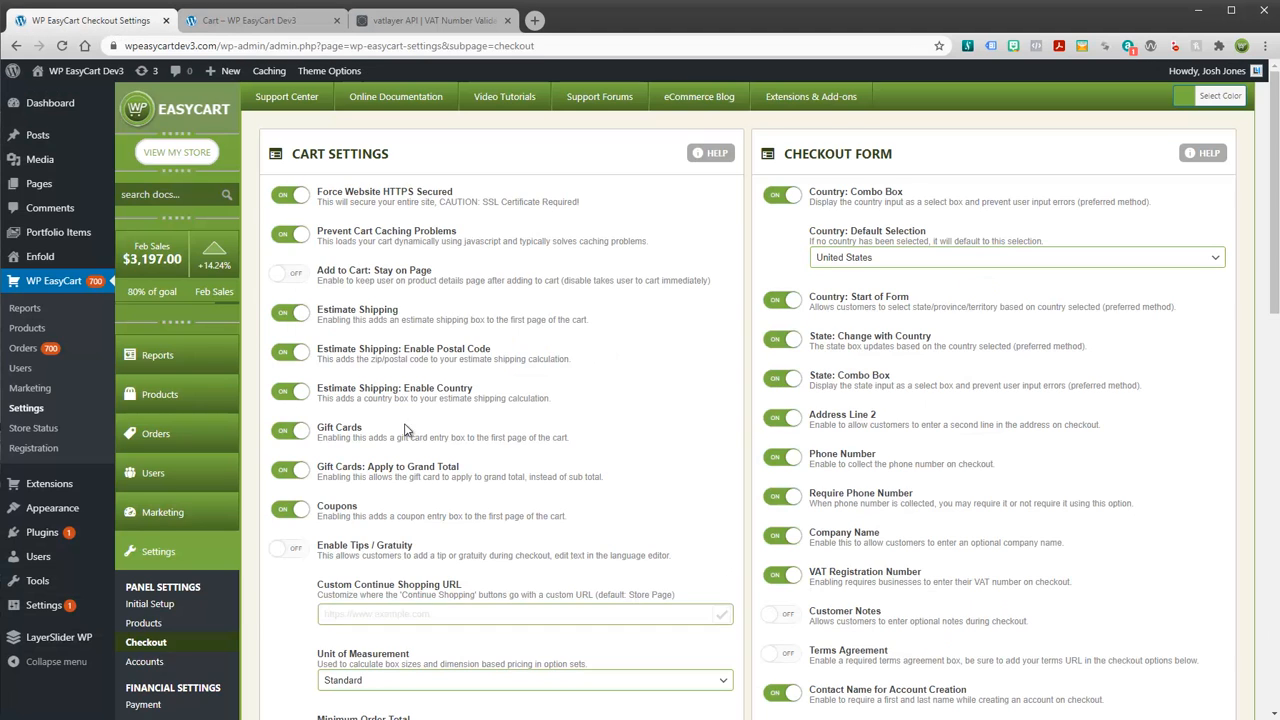
scroll(148, 660, down, 1)
click(137, 655)
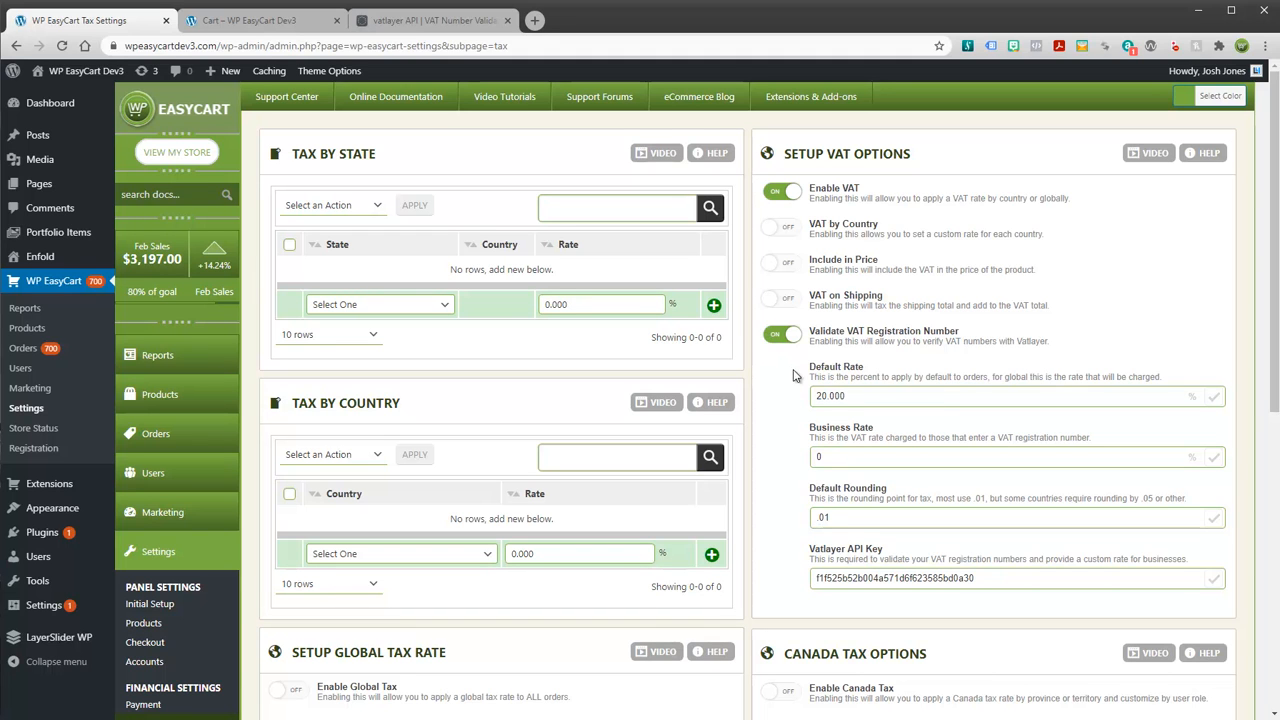
click(795, 338)
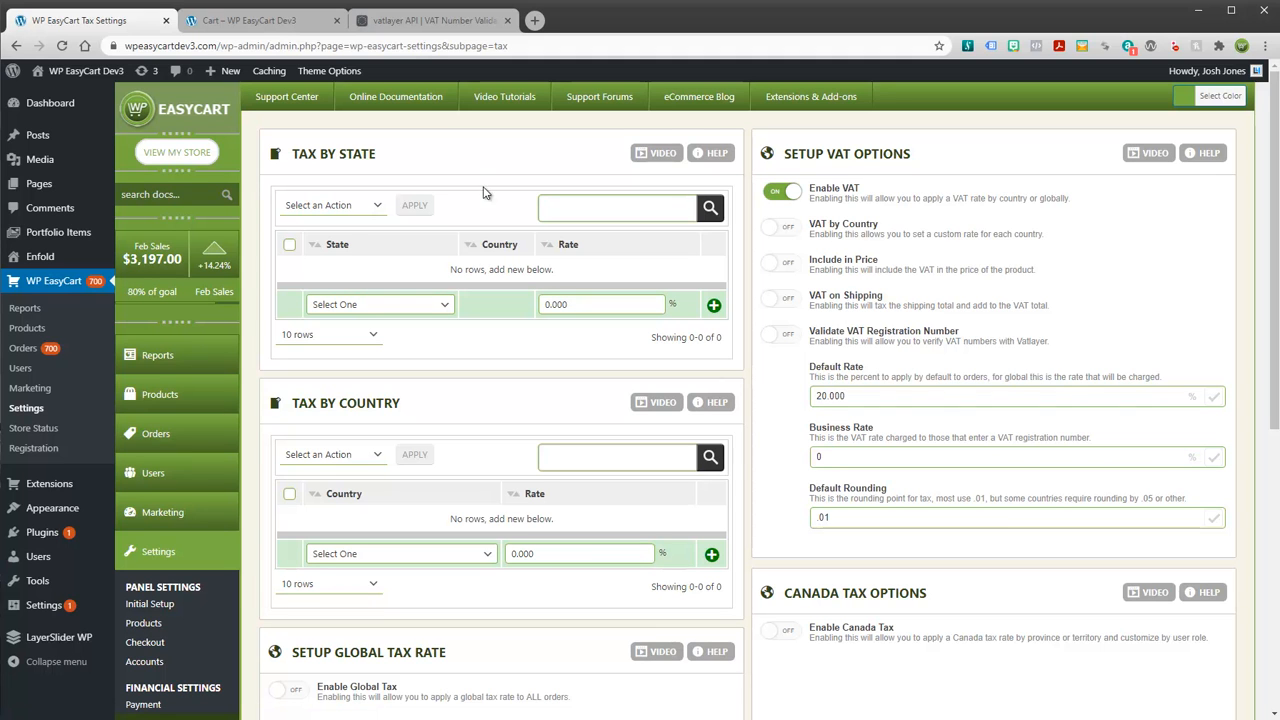
On the storefront, open the Spotted Shirt product from the store page and examine its VAT price lines
click(250, 20)
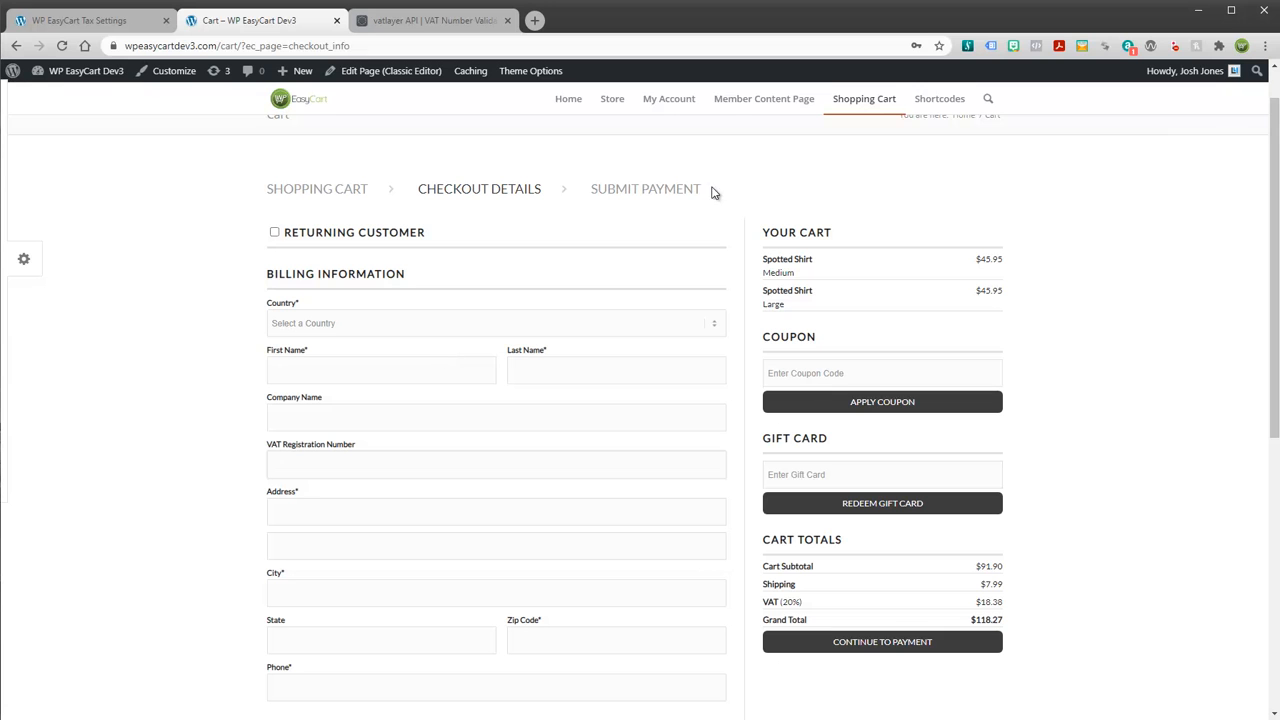
click(611, 108)
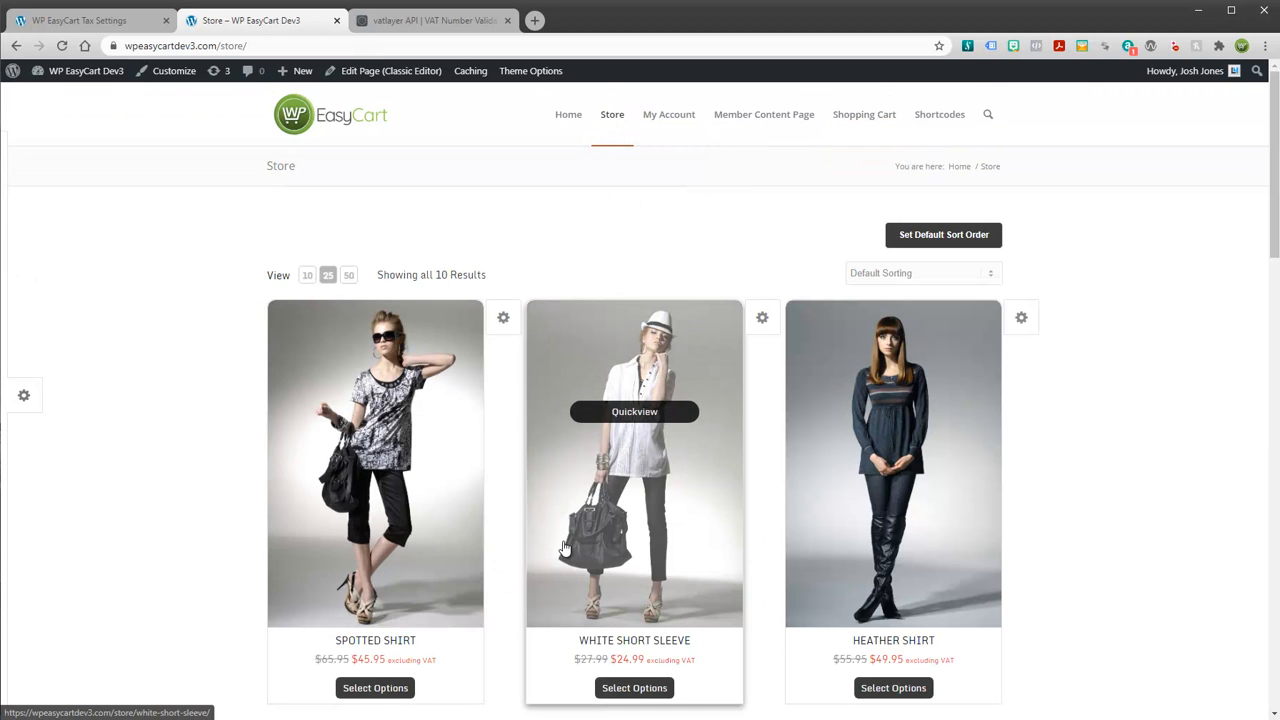
click(429, 486)
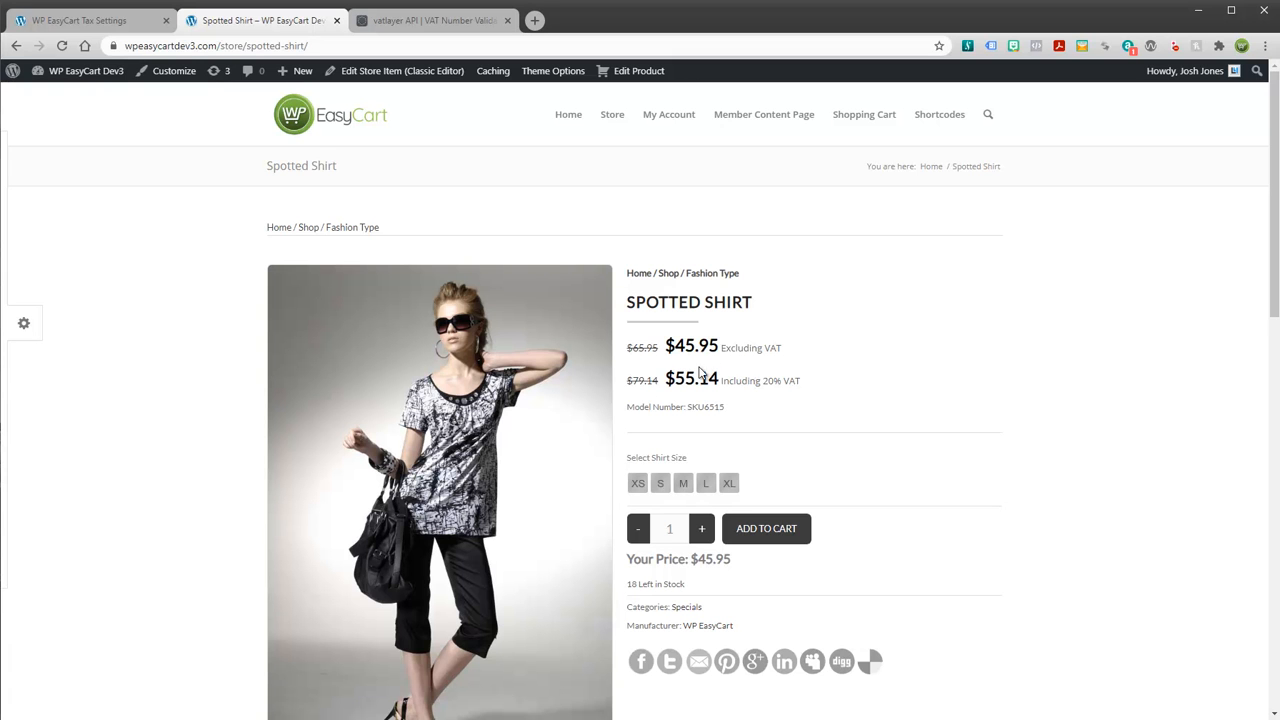
In the admin's product settings, turn off VAT Pricing: Show Included and Excluded Pricing and save the price display options
click(86, 22)
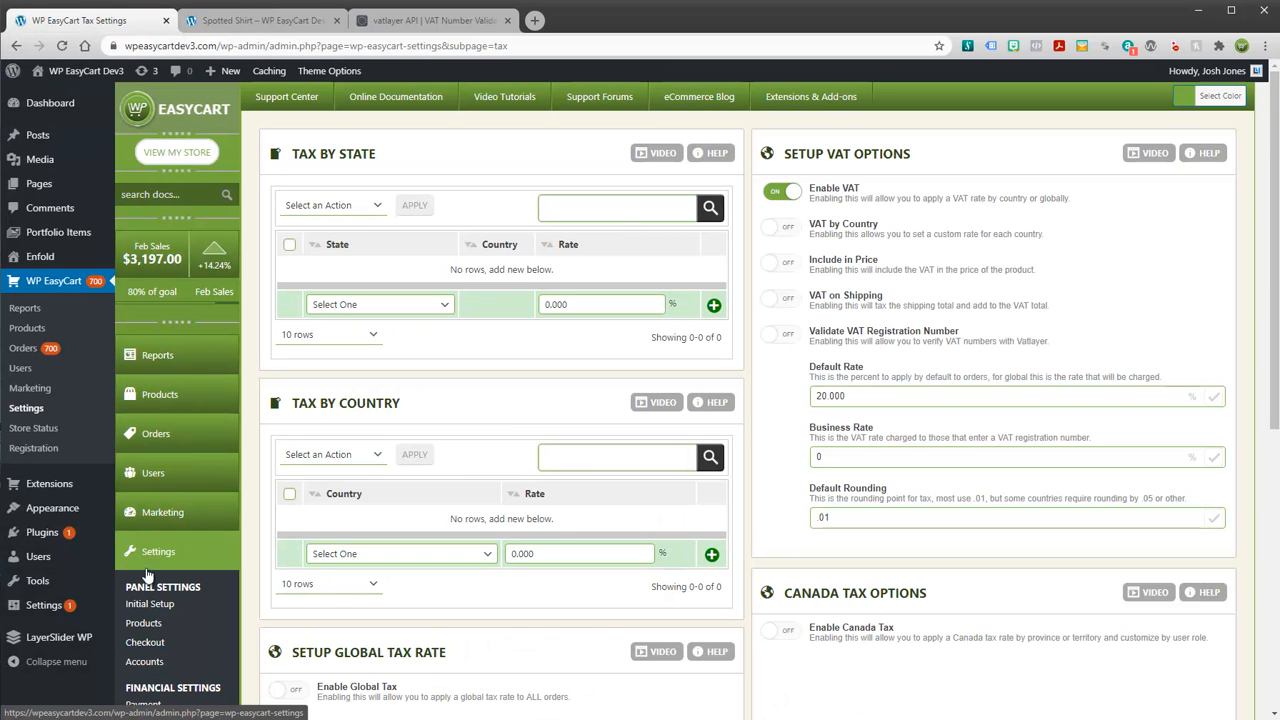
click(143, 623)
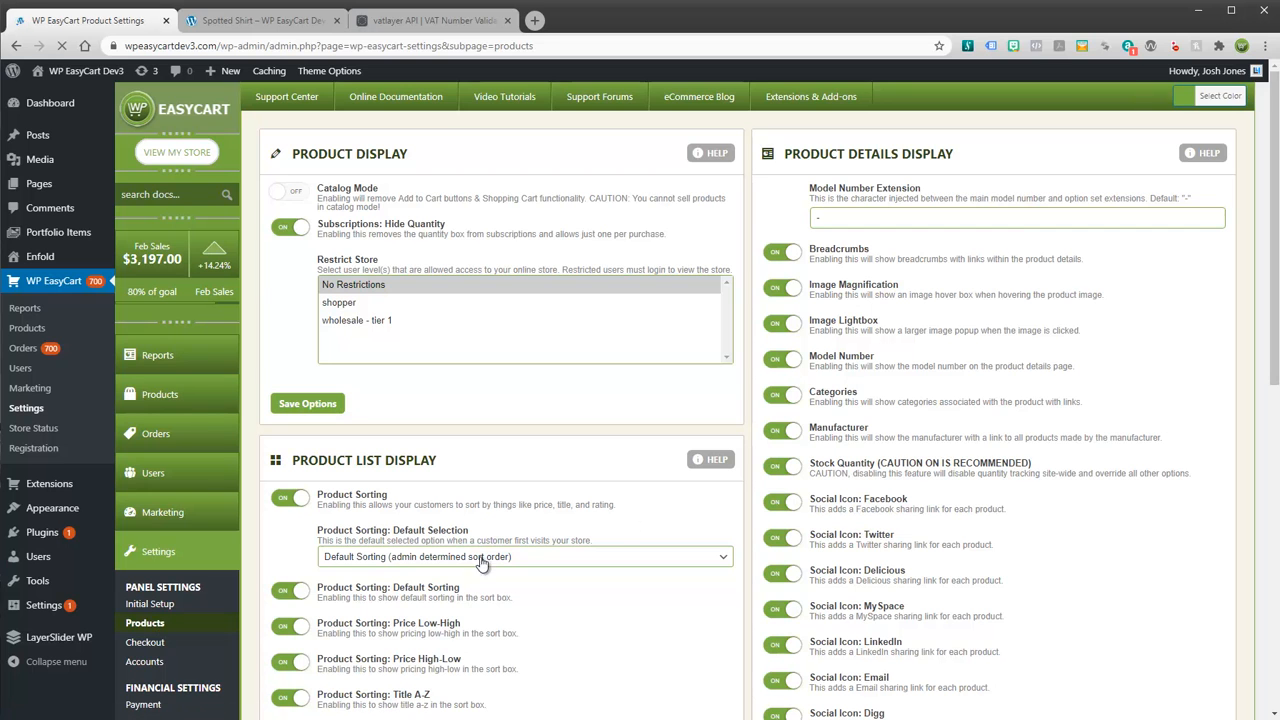
scroll(1005, 330, down, 3)
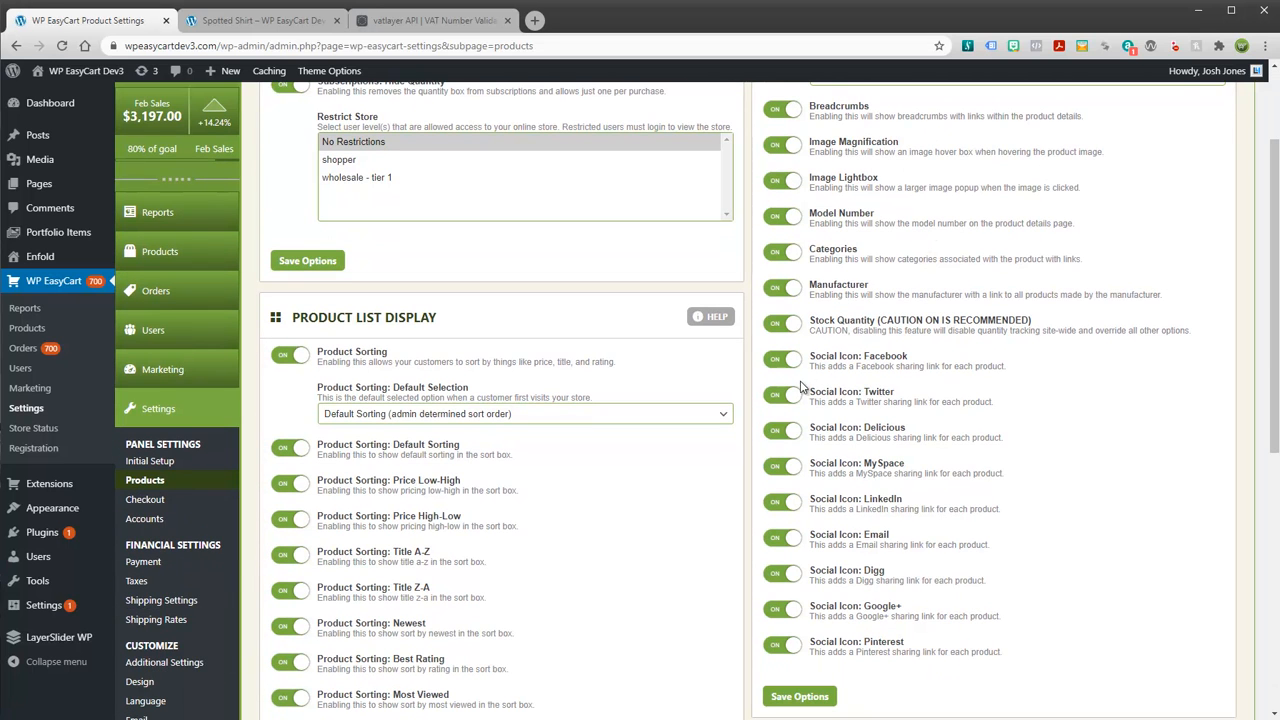
scroll(805, 470, up, 3)
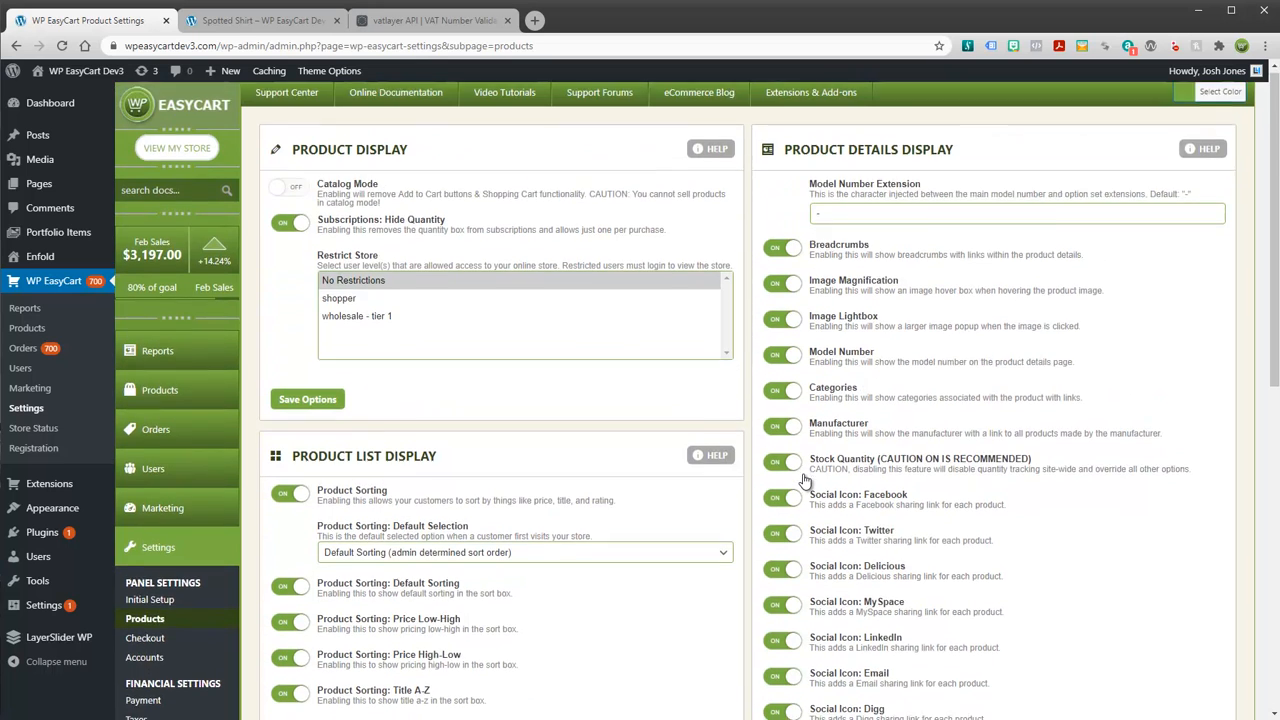
scroll(805, 480, down, 11)
scroll(803, 475, down, 2)
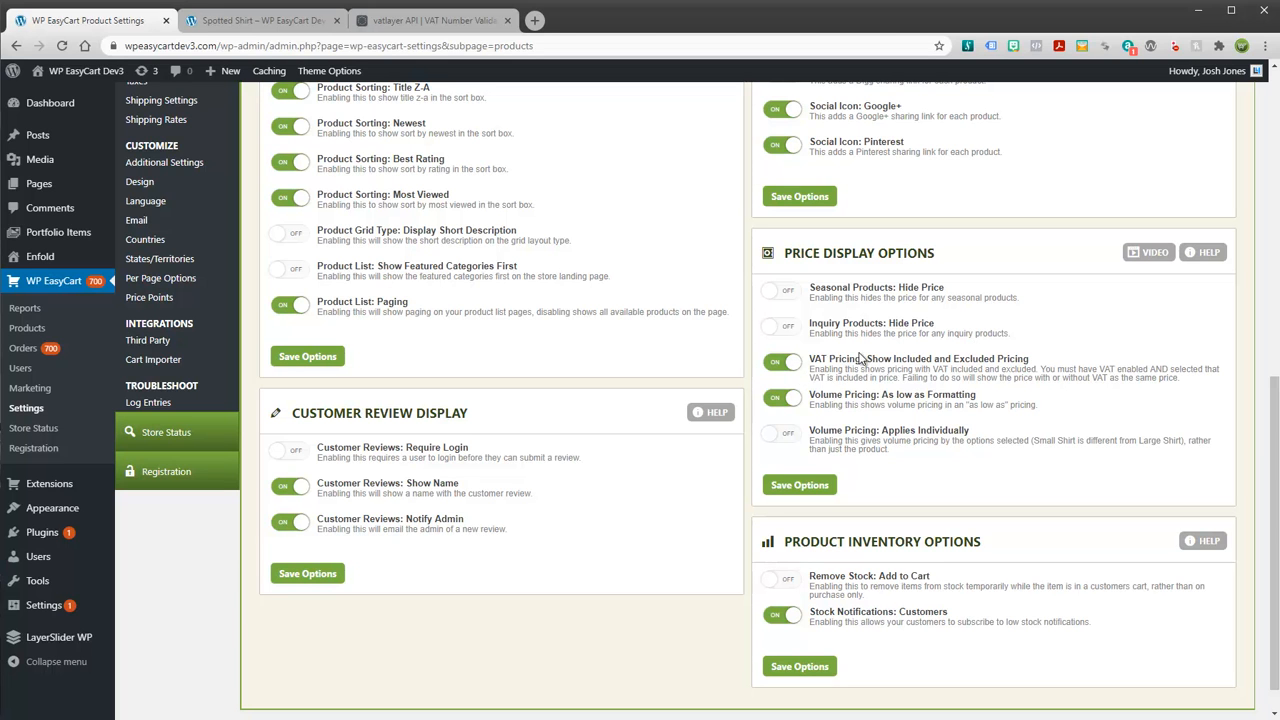
click(785, 362)
click(800, 485)
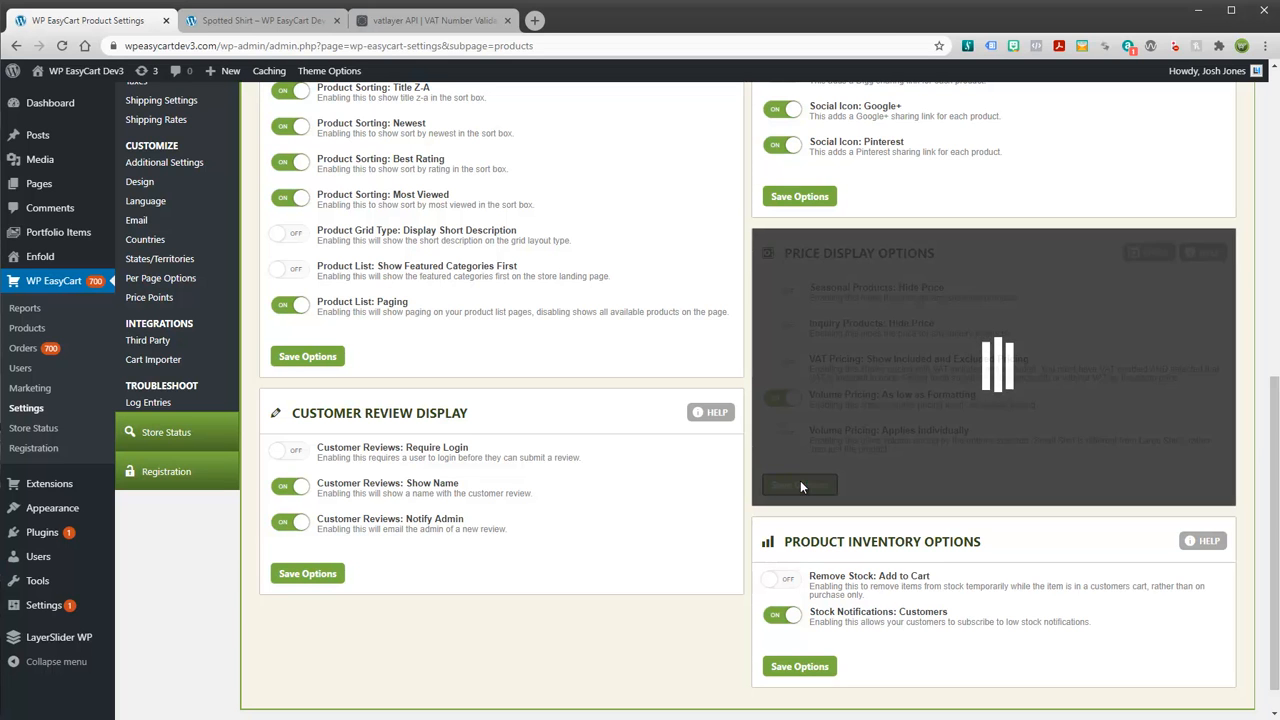
Reload the Spotted Shirt product page on the storefront and add one shirt in size Large to the cart
click(240, 24)
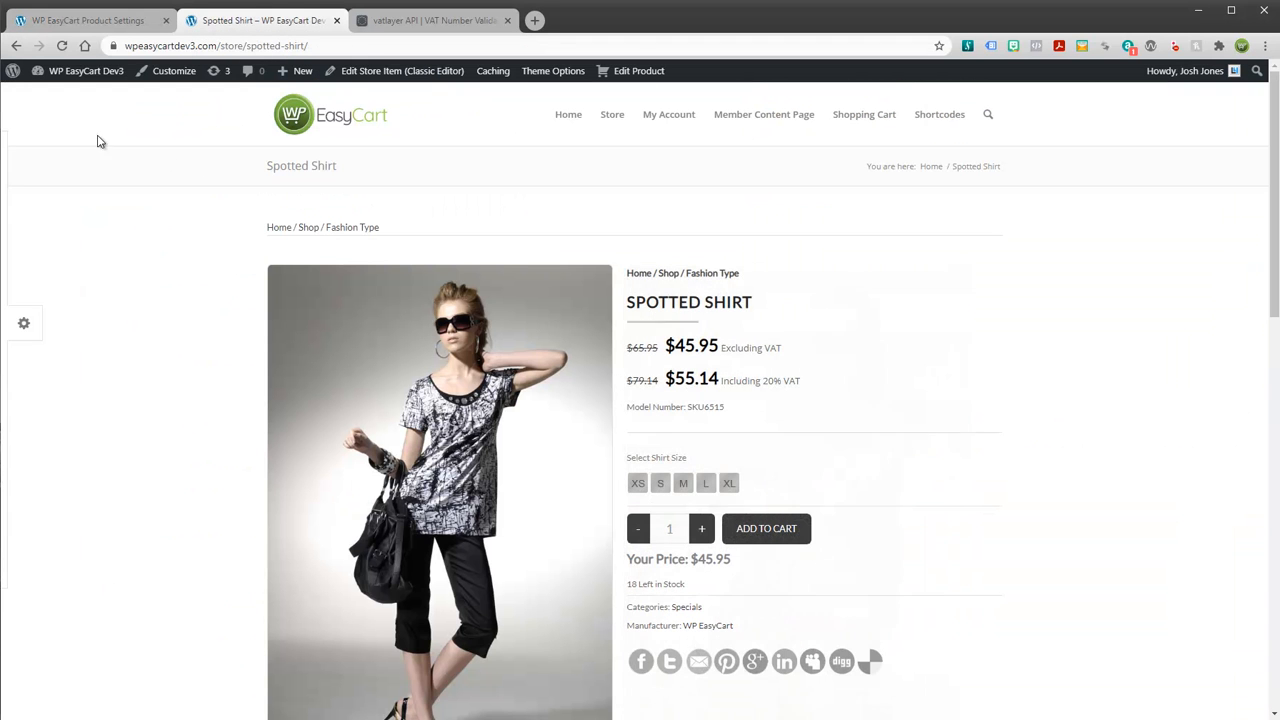
click(61, 47)
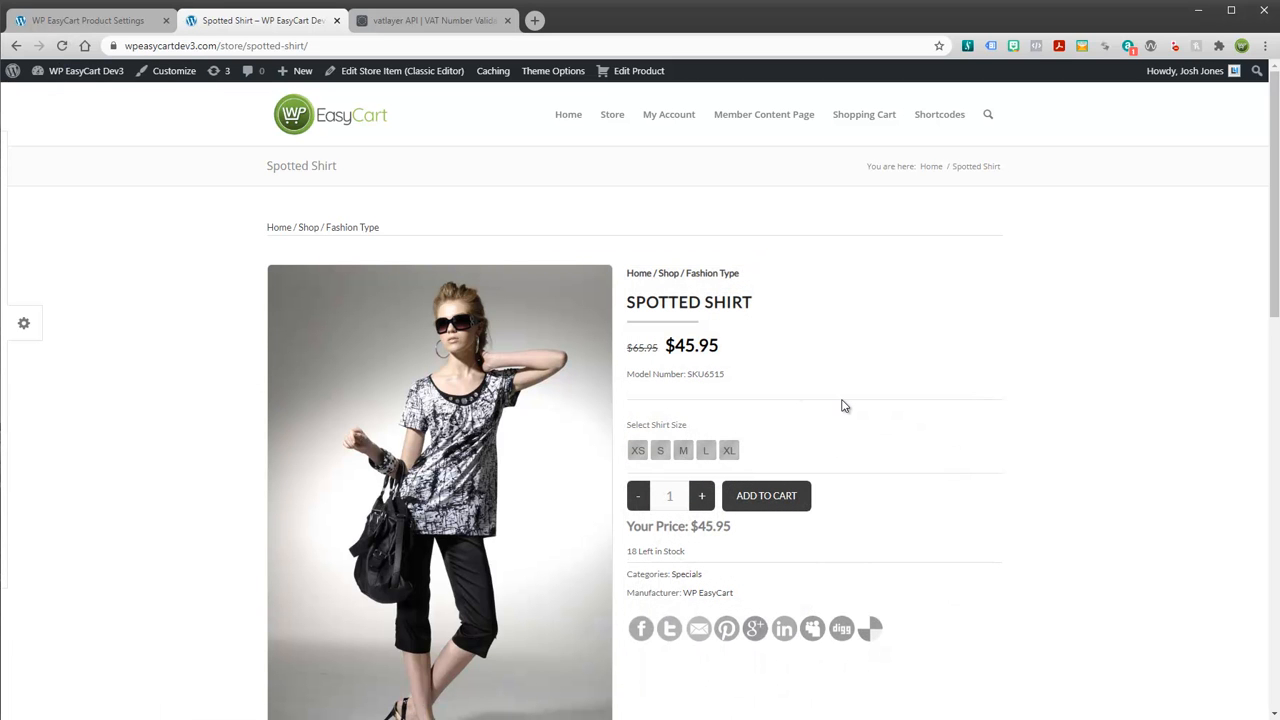
click(706, 452)
click(777, 500)
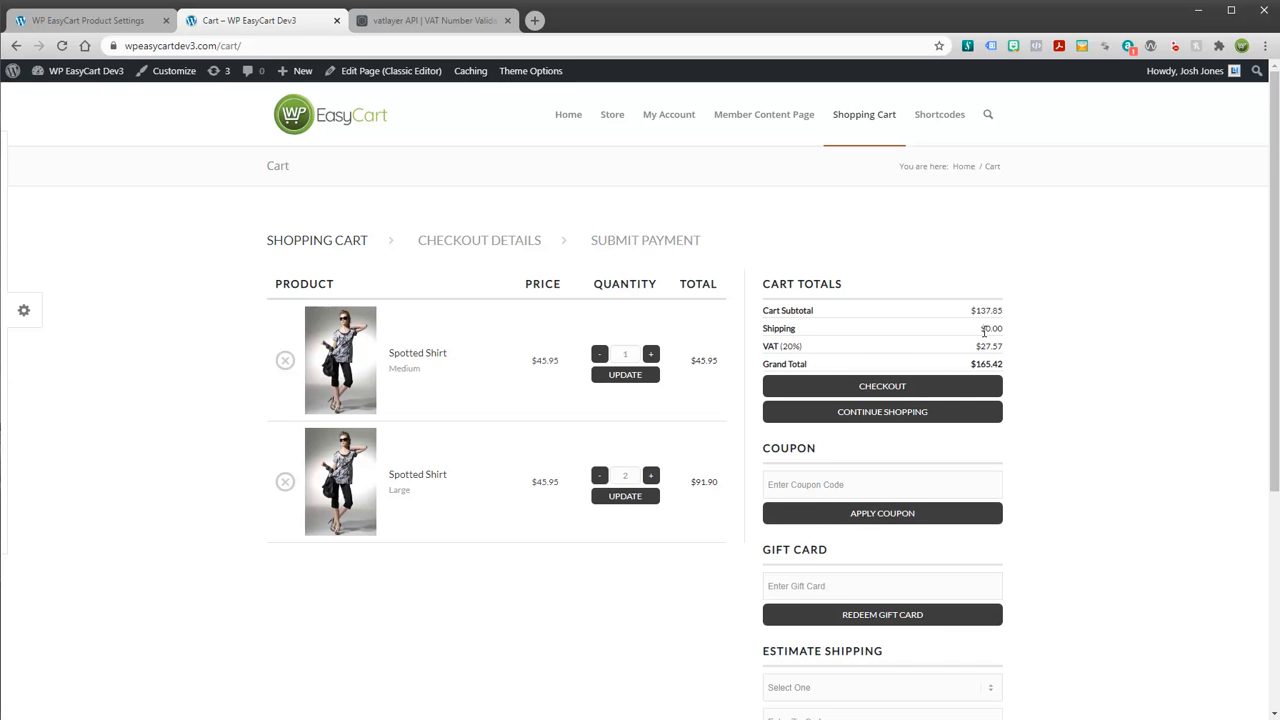
Reduce the Large Spotted Shirt's cart quantity to 1, update it, and reopen the shirt's product page
click(599, 475)
click(614, 497)
click(416, 356)
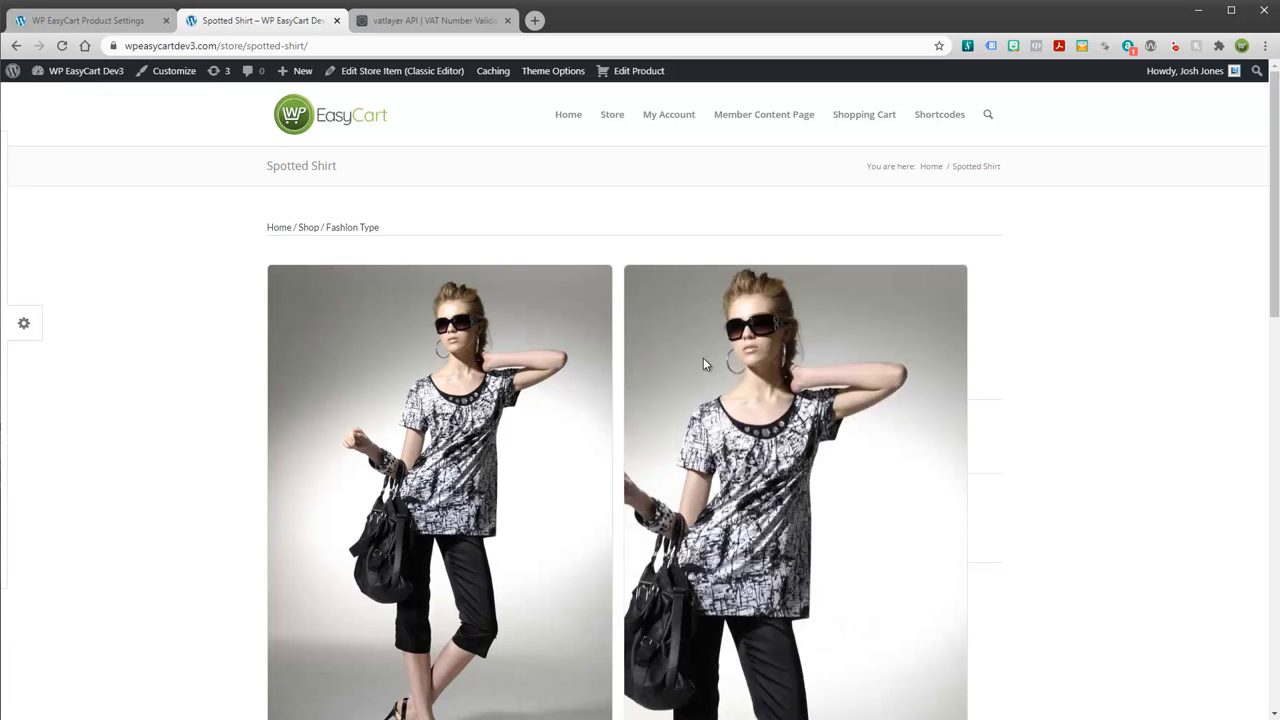
In the admin's product settings, turn on VAT Pricing: Show Included and Excluded Pricing and save the price display options
click(127, 18)
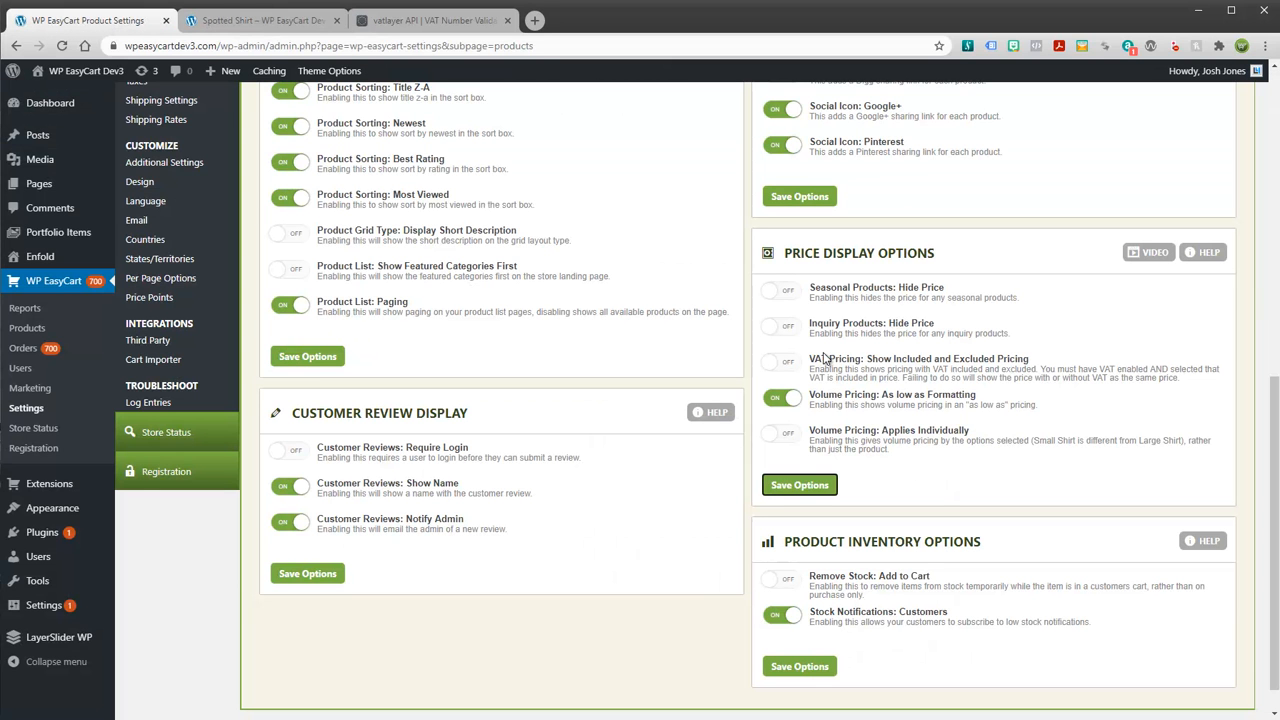
click(785, 364)
click(801, 490)
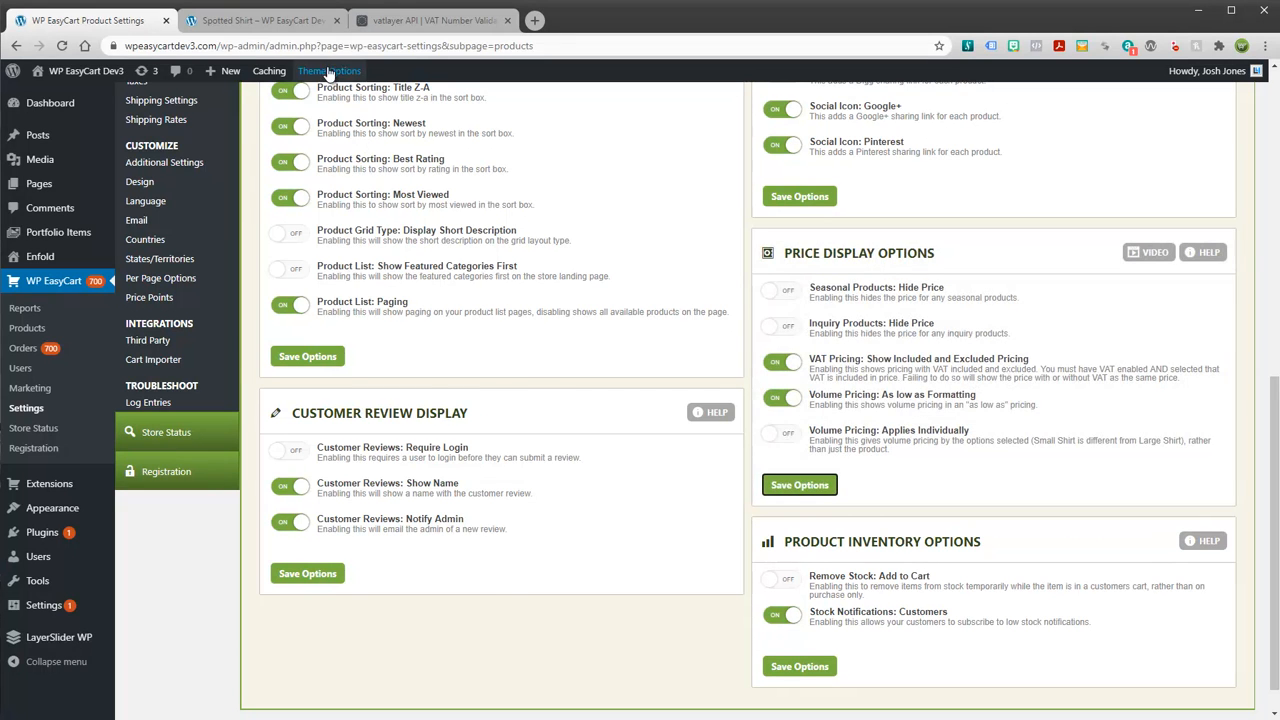
Reload the Spotted Shirt page on the storefront and examine the price line that includes VAT
click(276, 21)
key(F5)
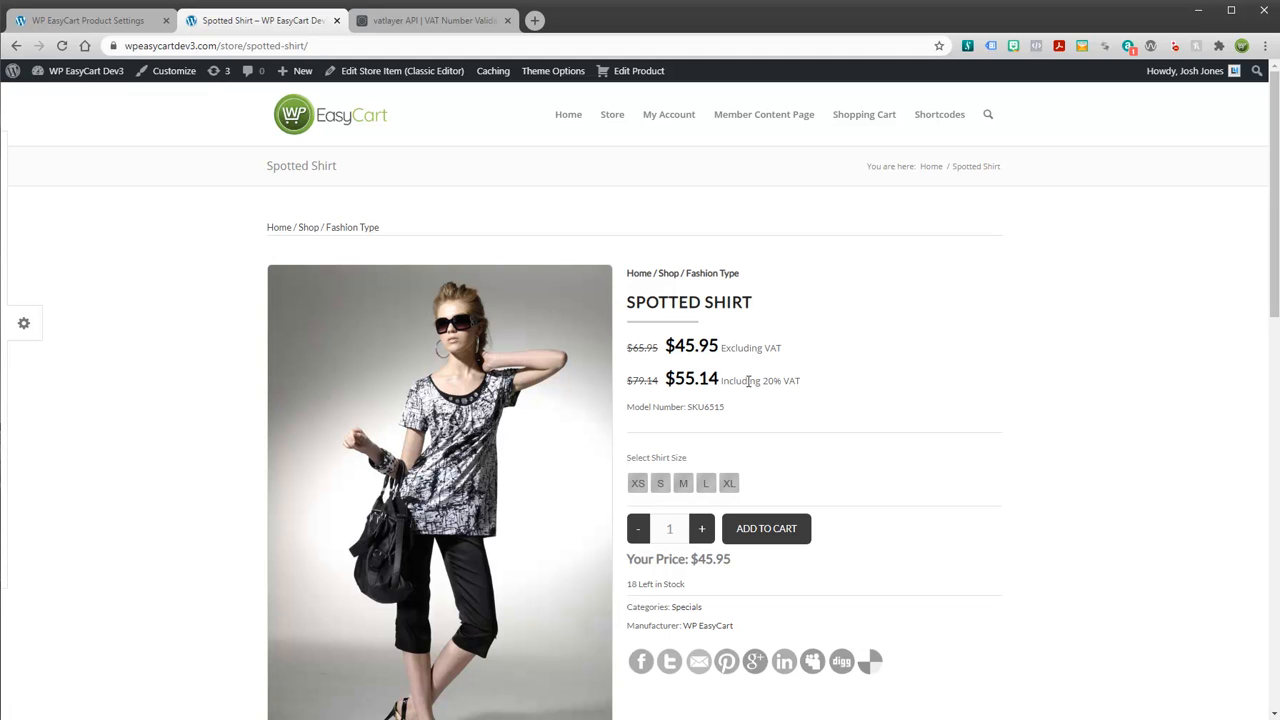
drag(805, 382, 725, 381)
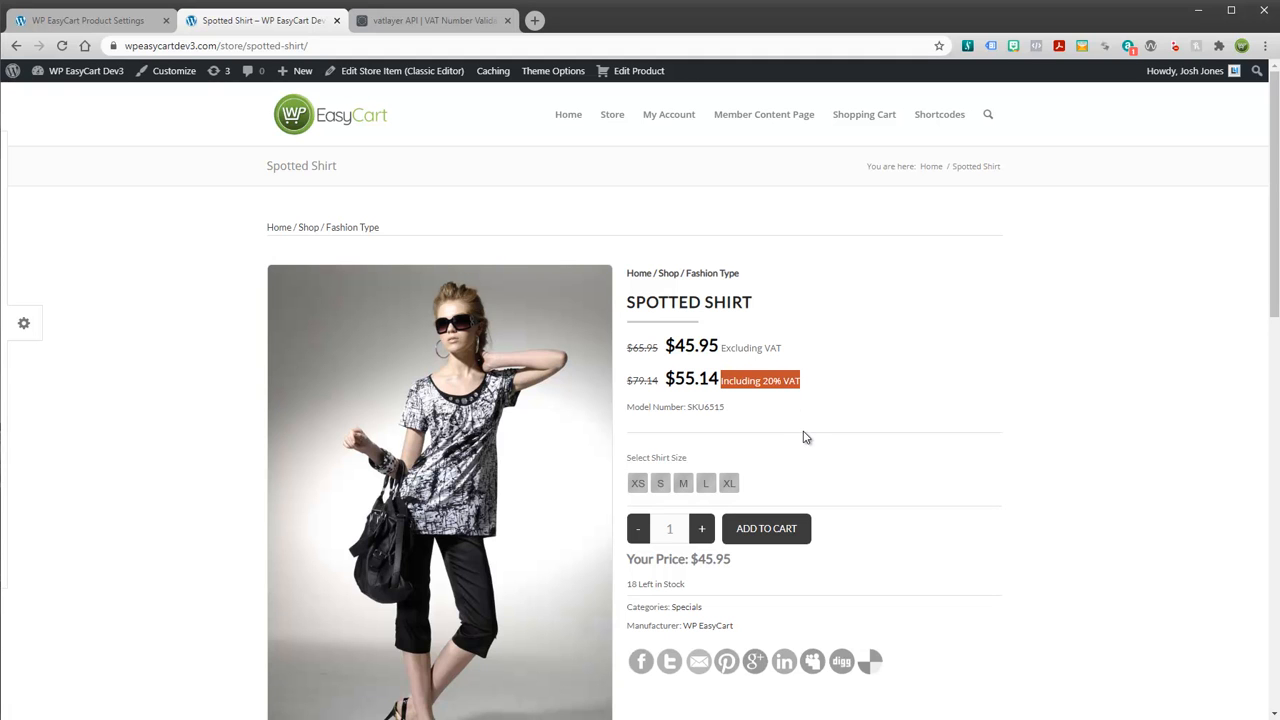
key(F5)
Add another Spotted Shirt in size Large to the cart and proceed to the checkout details
click(704, 484)
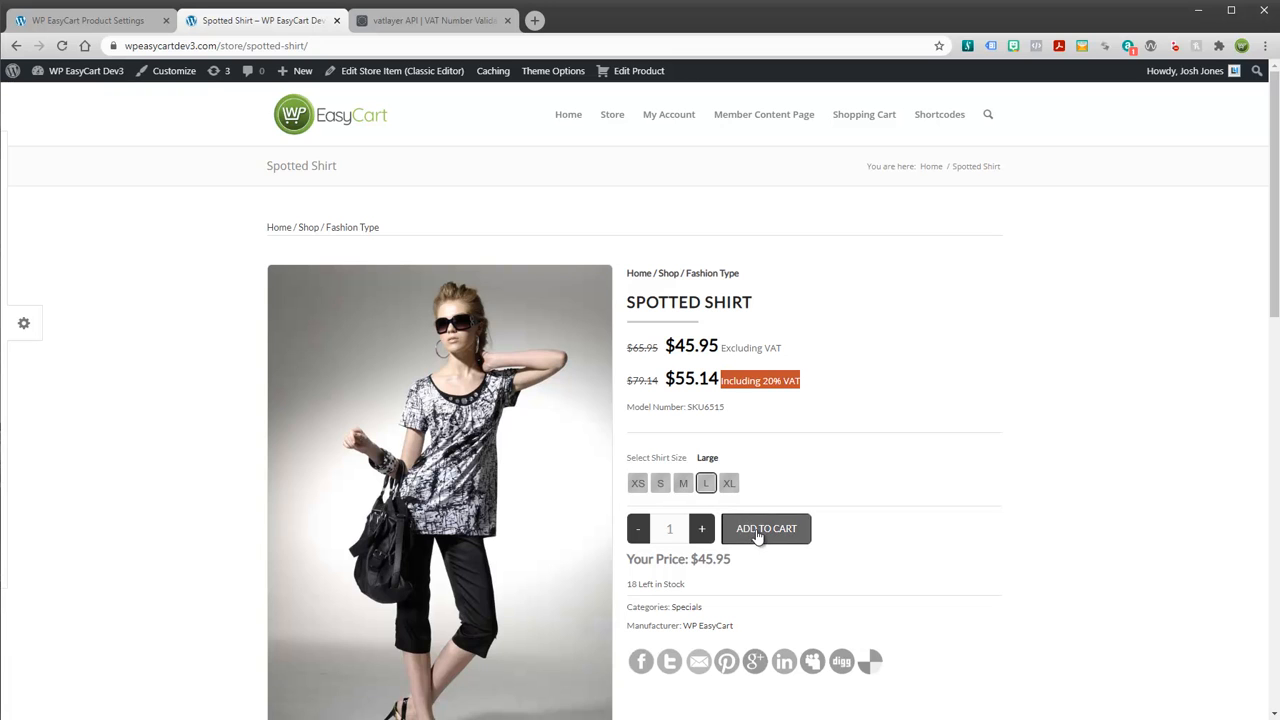
click(756, 533)
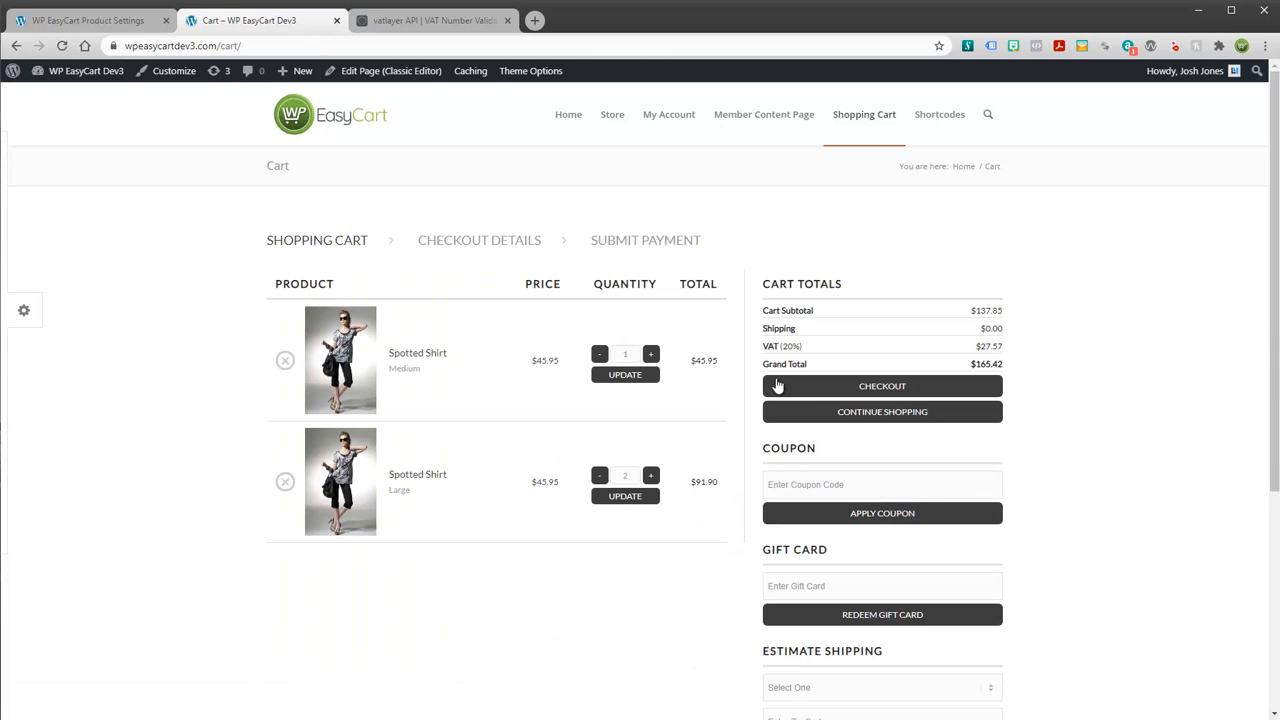
click(881, 386)
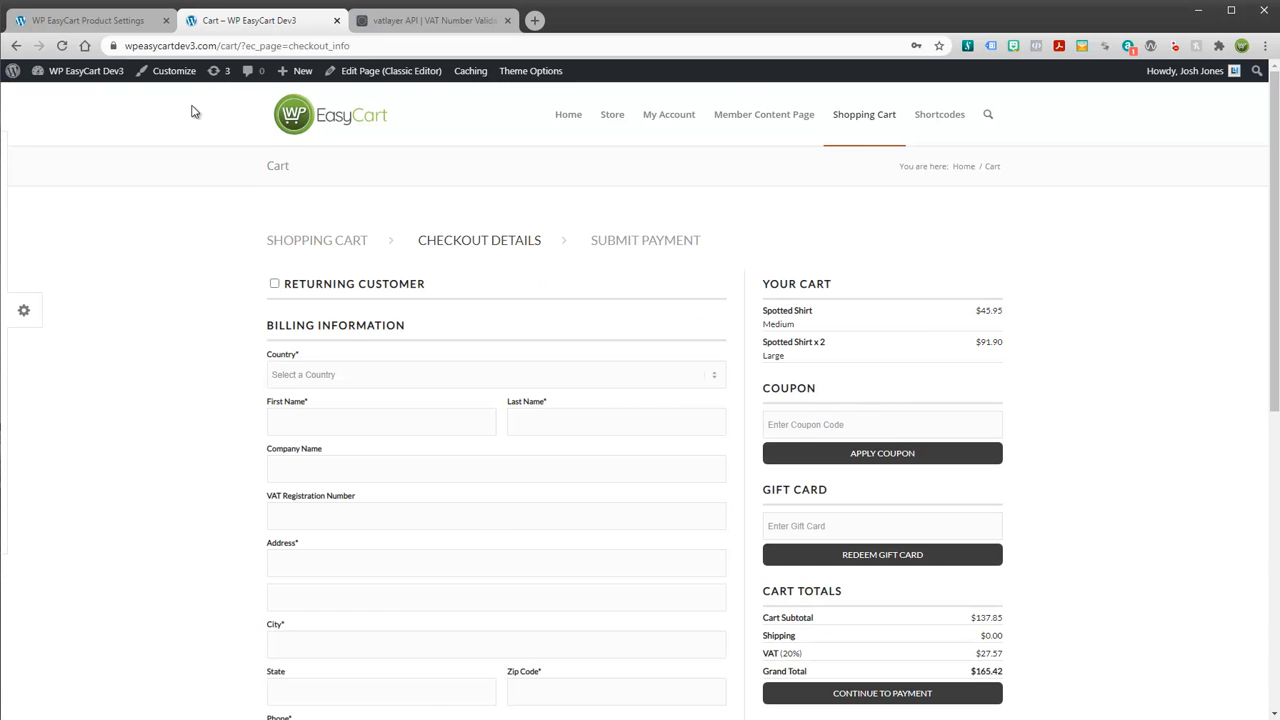
Go back to the admin's tax settings and turn on VAT by Country in the VAT options
click(115, 24)
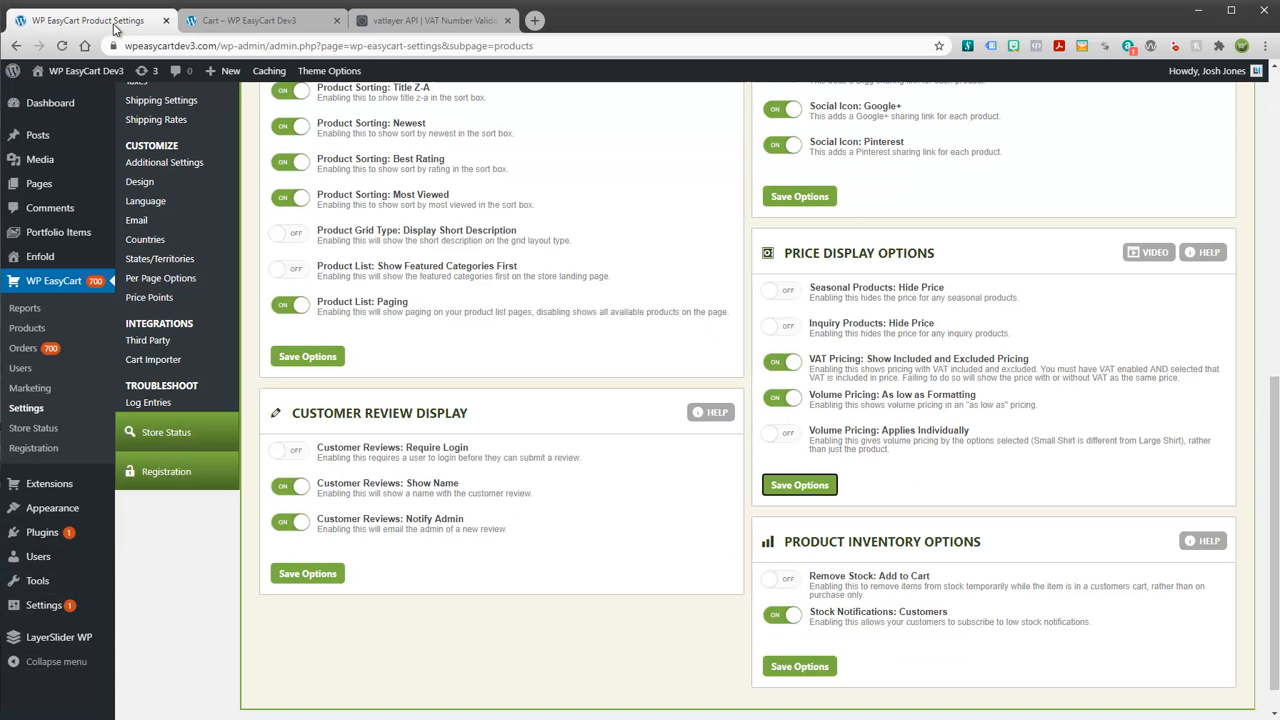
scroll(142, 218, up, 3)
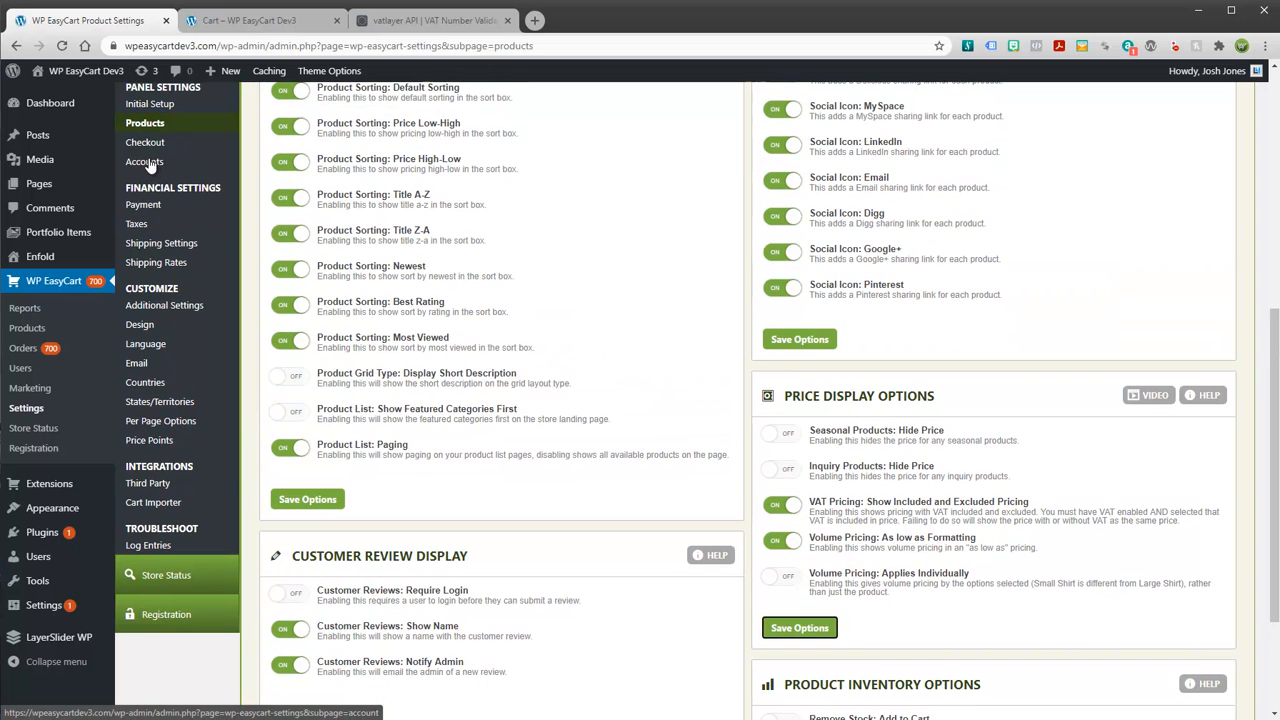
click(137, 224)
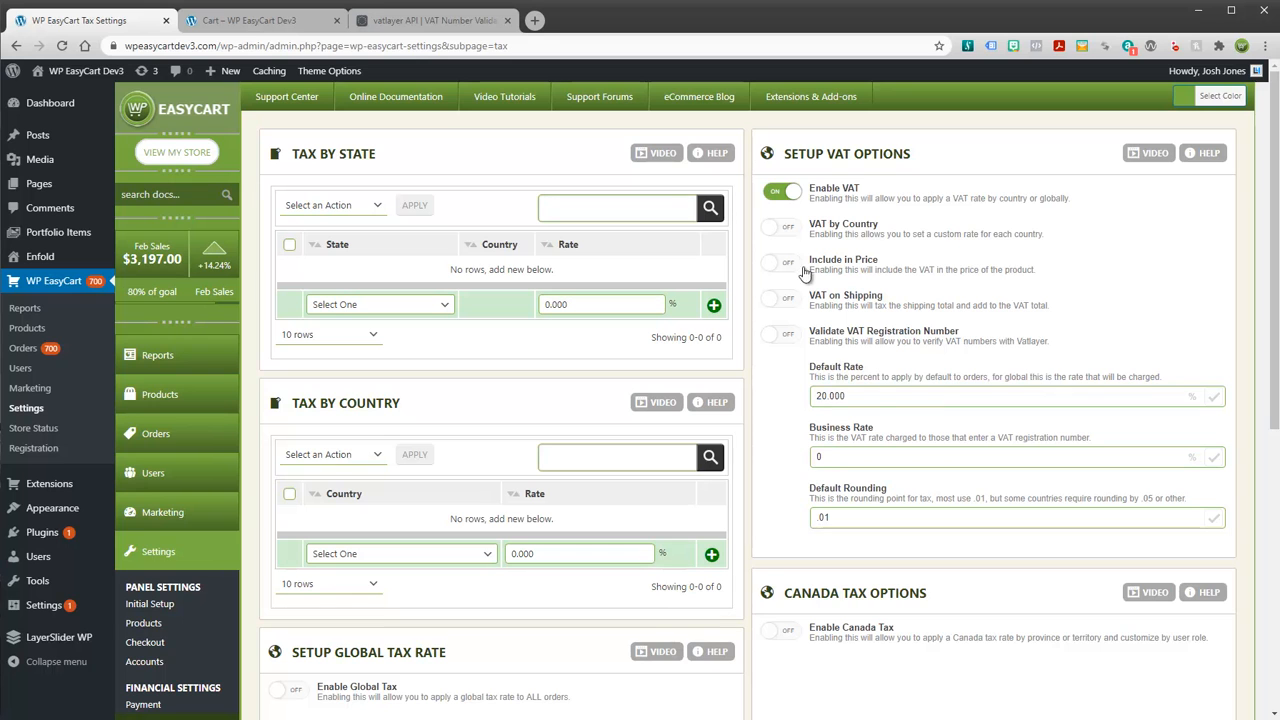
click(785, 232)
Examine the VAT Country Rates table and the global tax, duty, Canada tax and Tax Cloud sections of the tax settings
scroll(885, 593, down, 2)
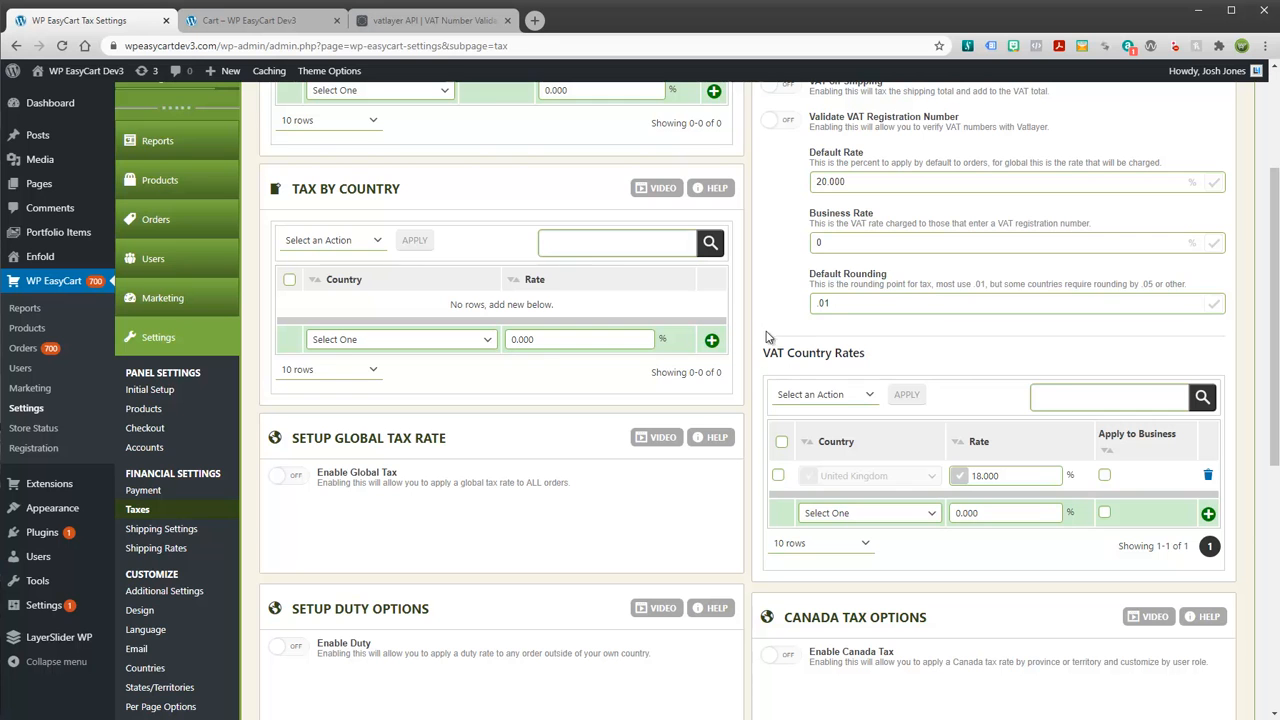
scroll(975, 497, down, 1)
scroll(669, 286, down, 2)
scroll(790, 340, up, 5)
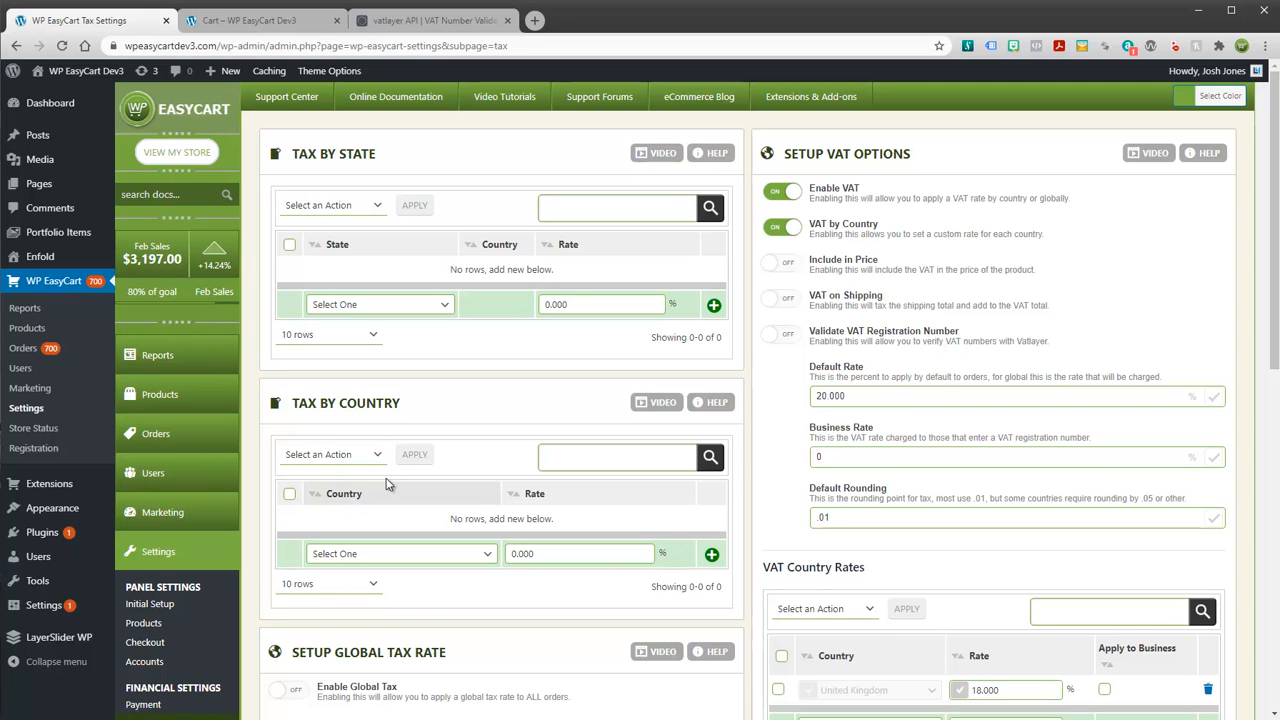
scroll(440, 480, down, 4)
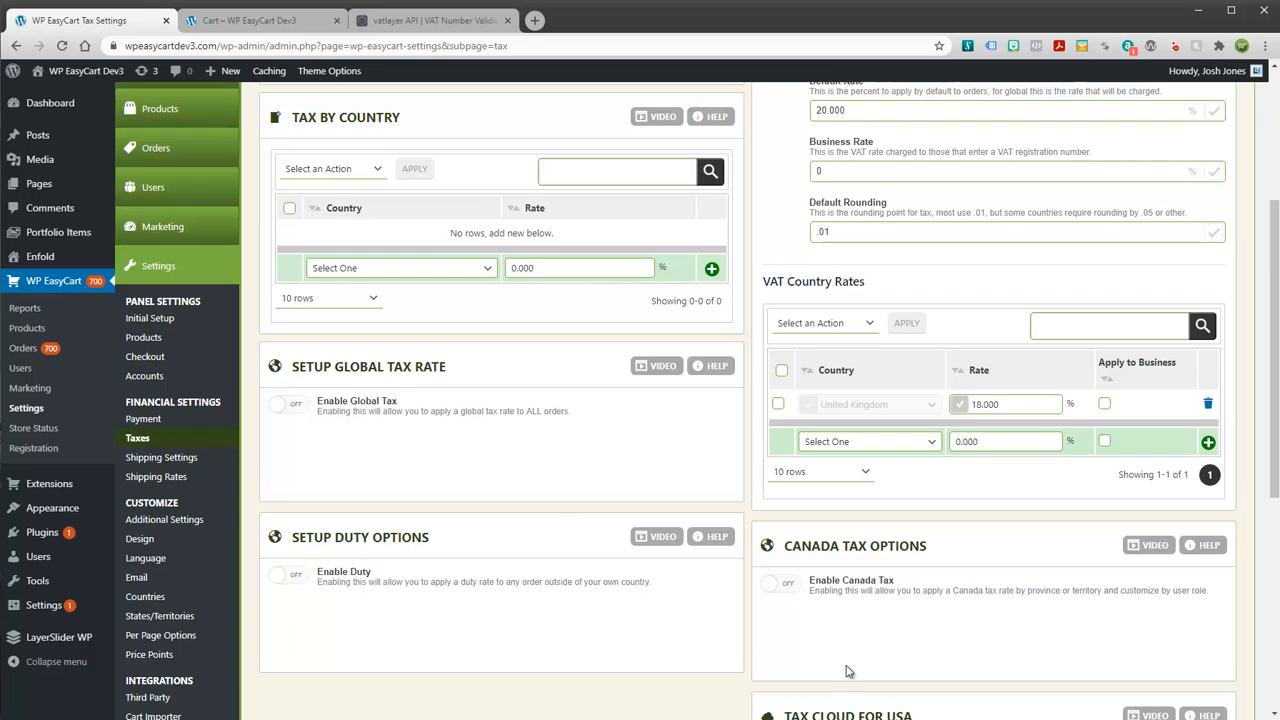
scroll(852, 668, down, 3)
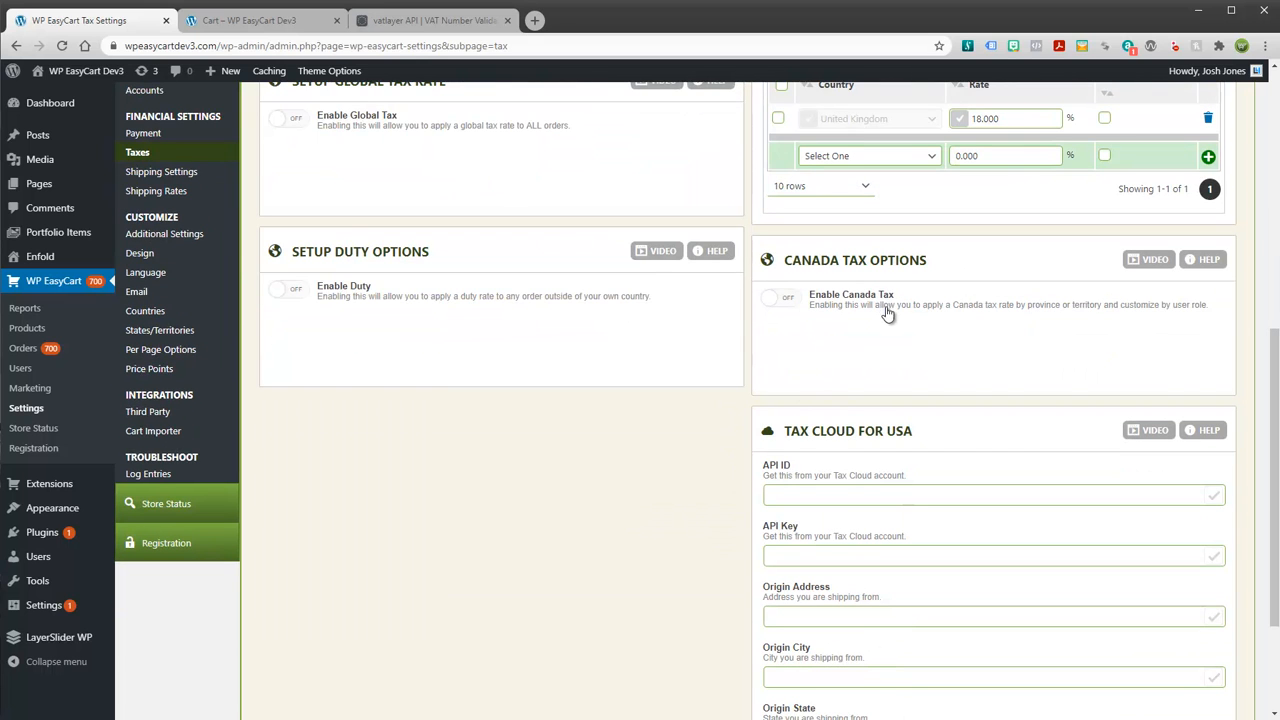
scroll(945, 520, down, 2)
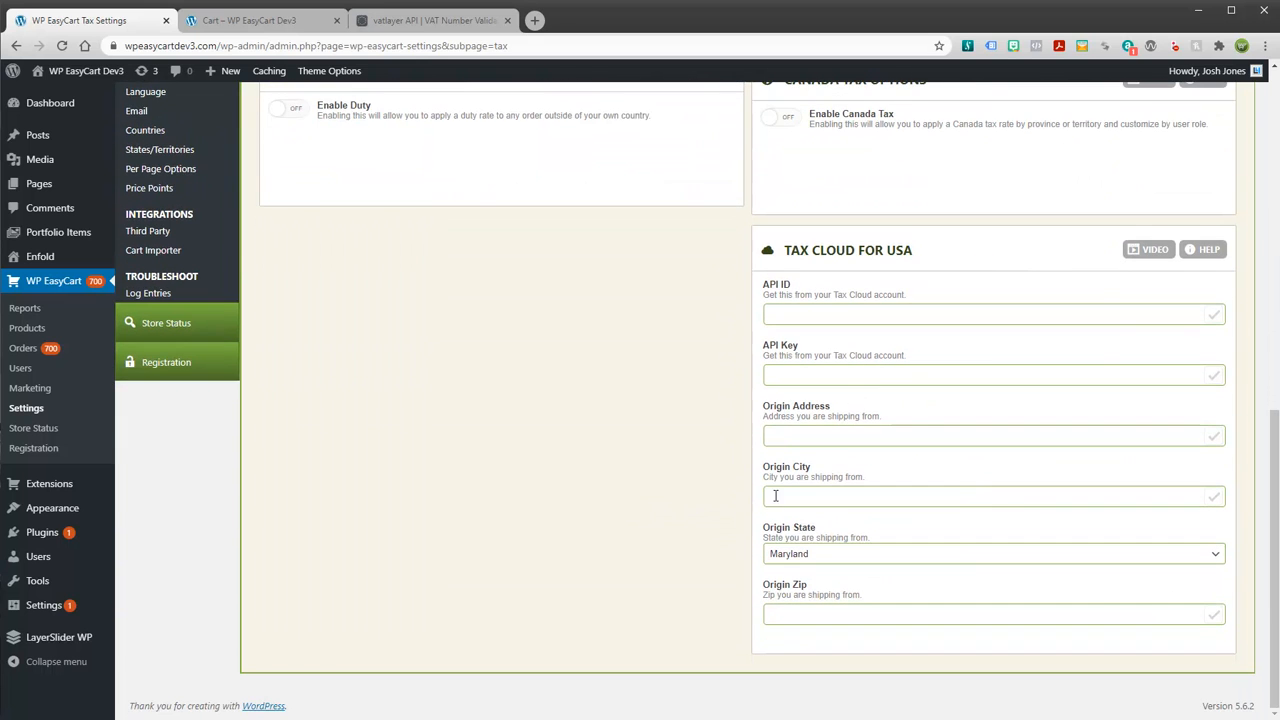
Turn off Enable VAT in the VAT options
scroll(1276, 531, up, 8)
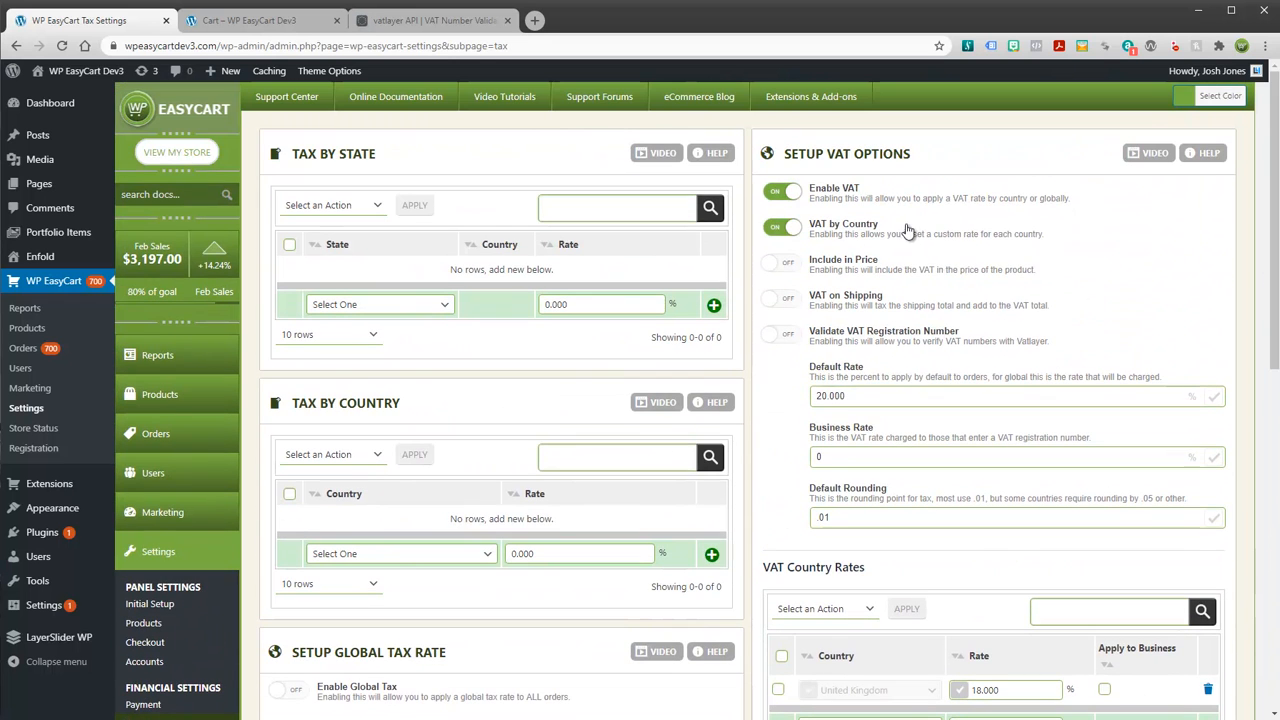
click(782, 190)
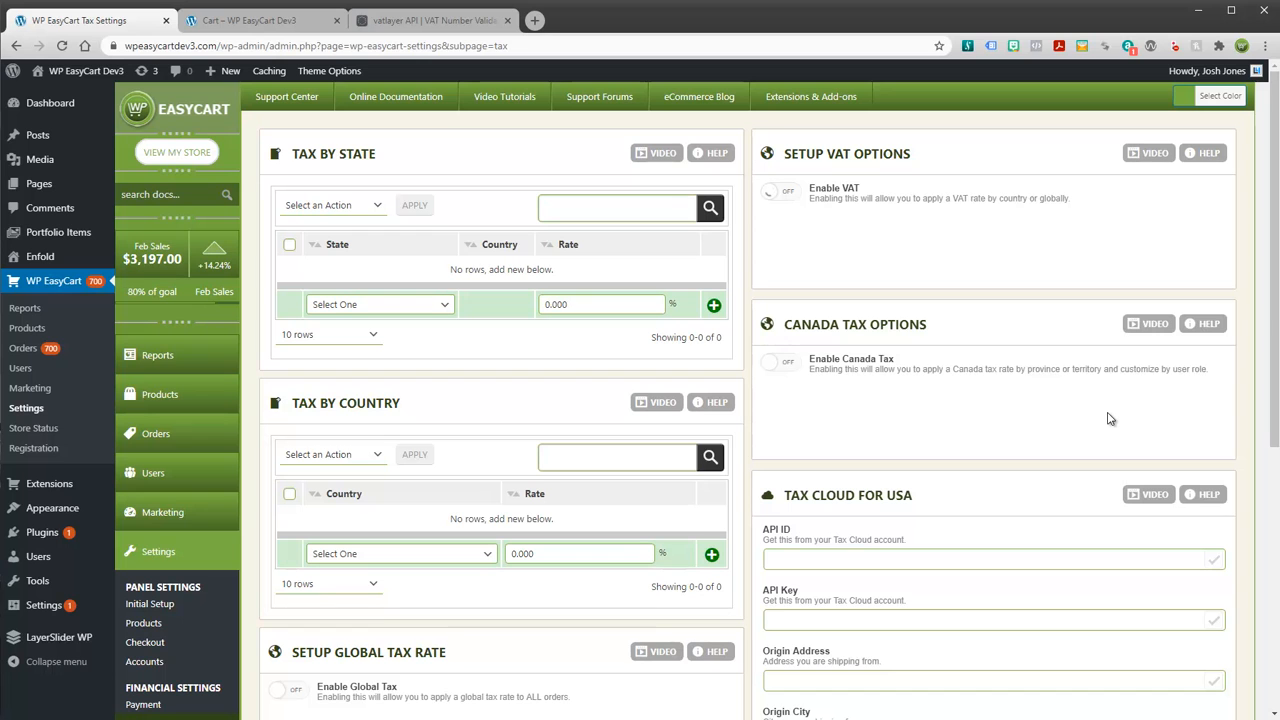